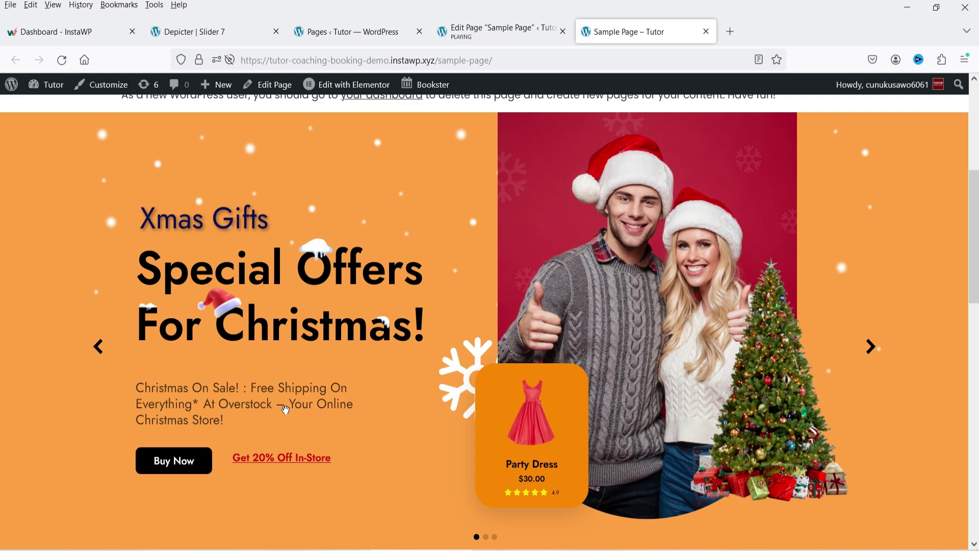
# Go through the Christmas slider's slides on the sample page, and examine the Fashion Street Photo Shot slider.
pyautogui.click(871, 348)
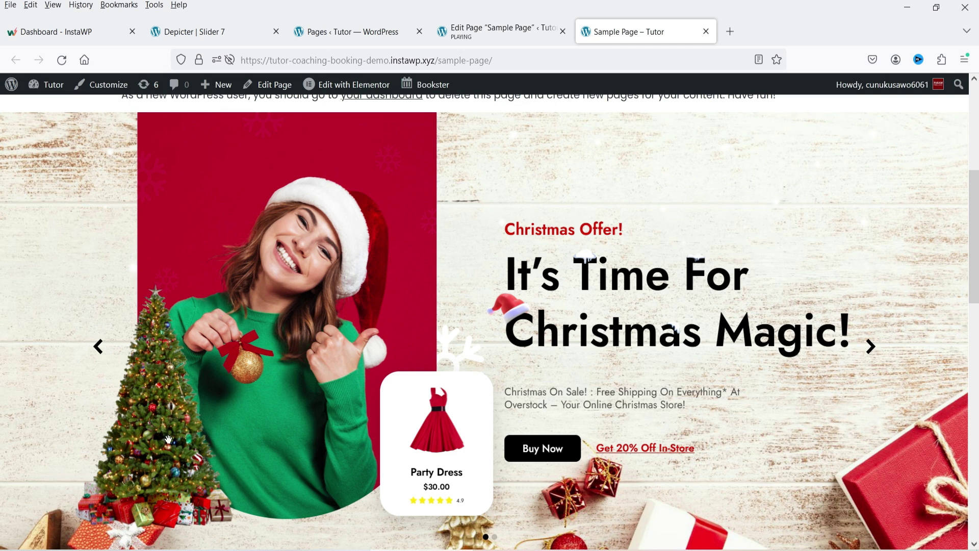
pyautogui.click(871, 348)
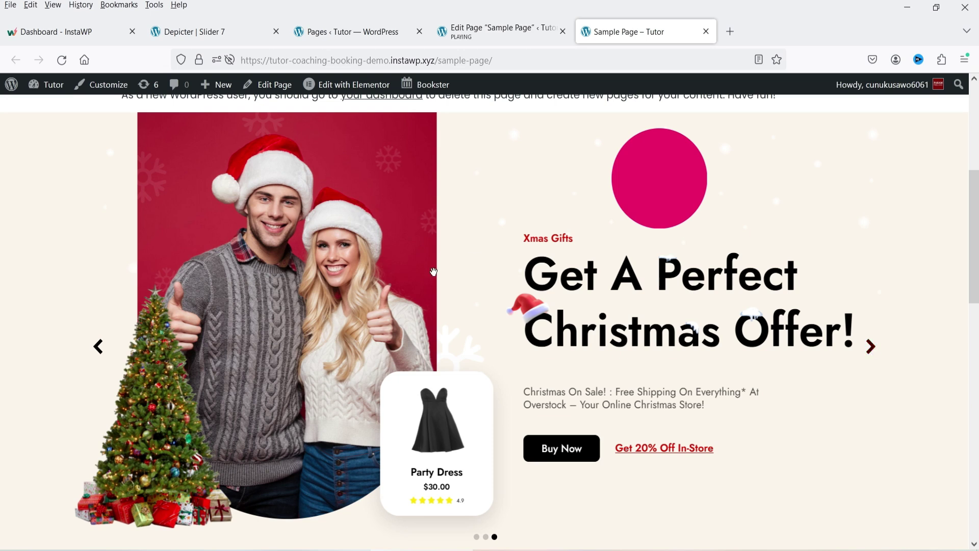
pyautogui.scroll(-10, 888, 245)
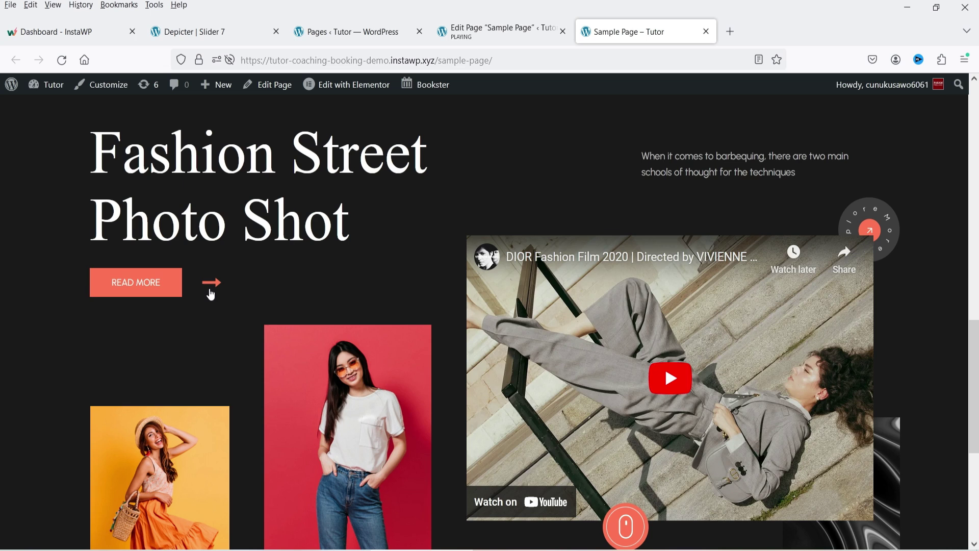
pyautogui.scroll(-3, 221, 334)
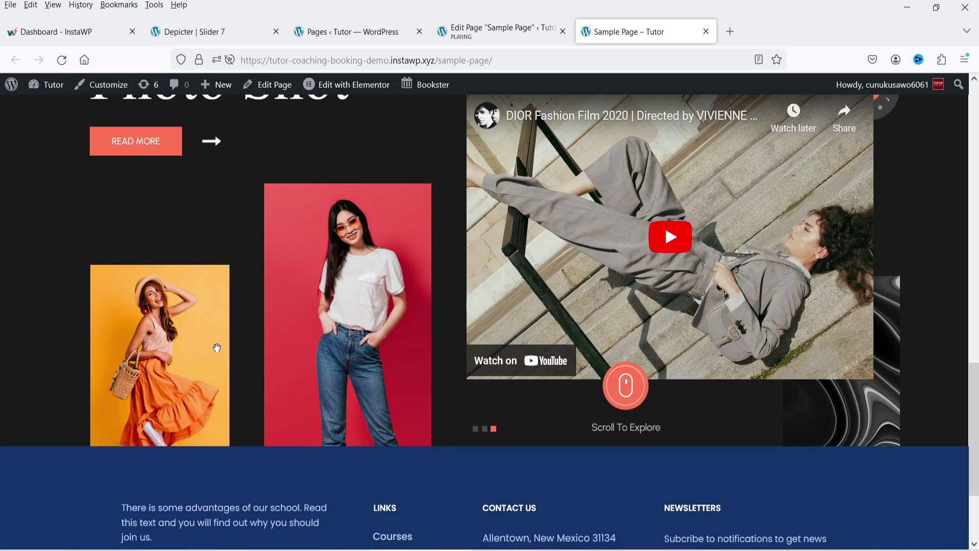
pyautogui.scroll(4, 738, 270)
pyautogui.scroll(-3, 633, 265)
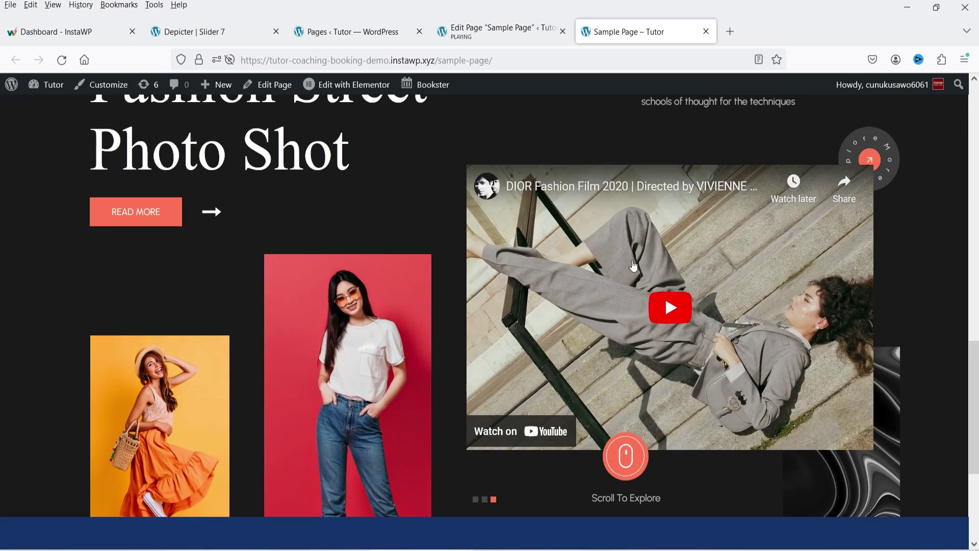
# Play and pause the DIOR video in the Fashion Street slider, and advance through two more slides.
pyautogui.click(665, 316)
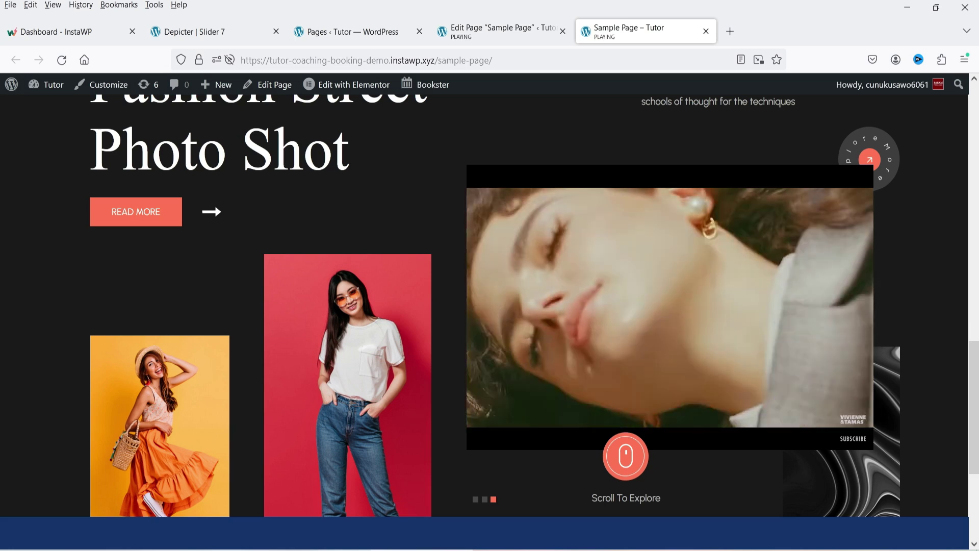
pyautogui.click(488, 439)
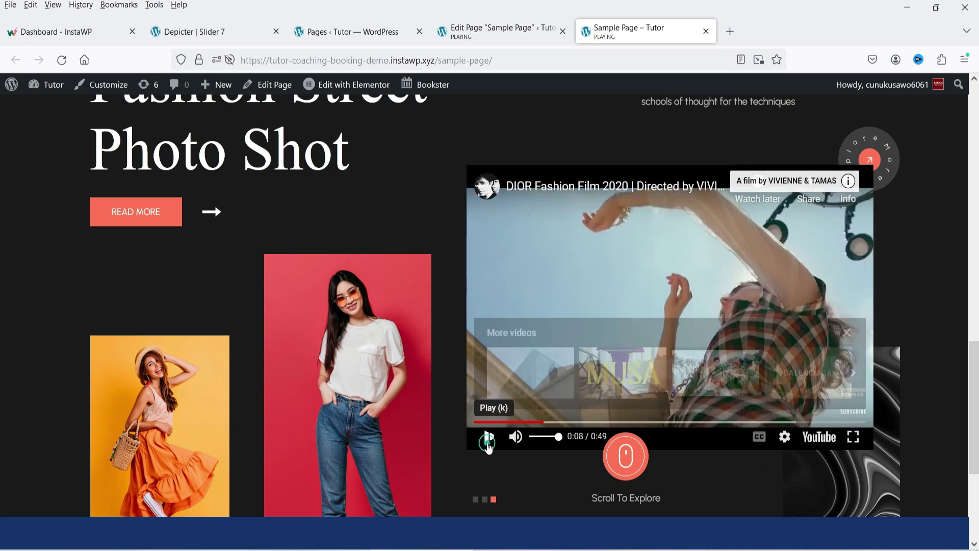
pyautogui.click(214, 213)
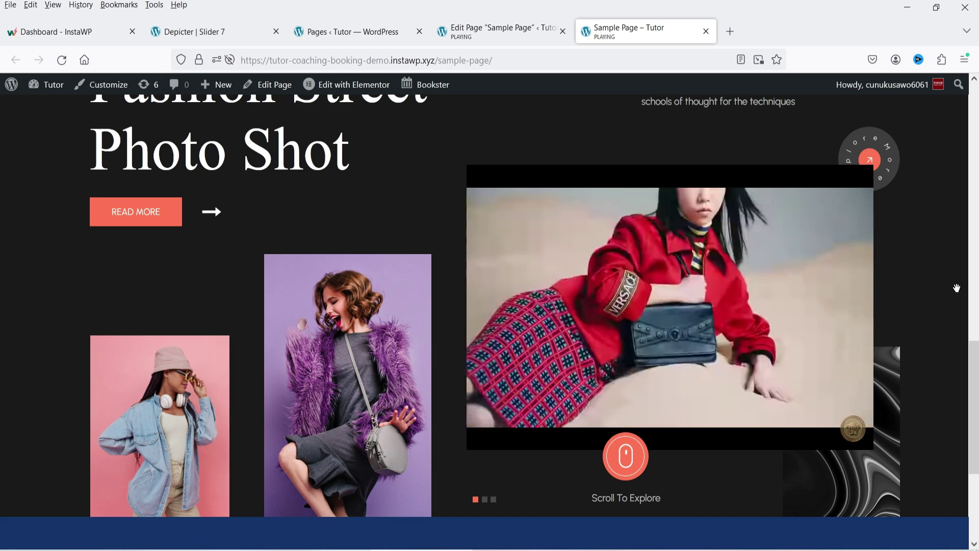
pyautogui.moveTo(680, 274)
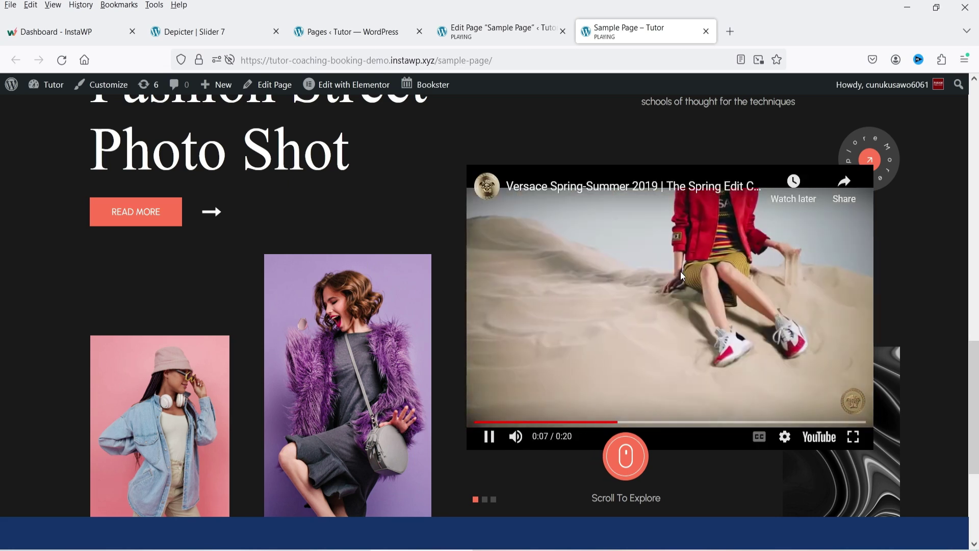
pyautogui.click(215, 219)
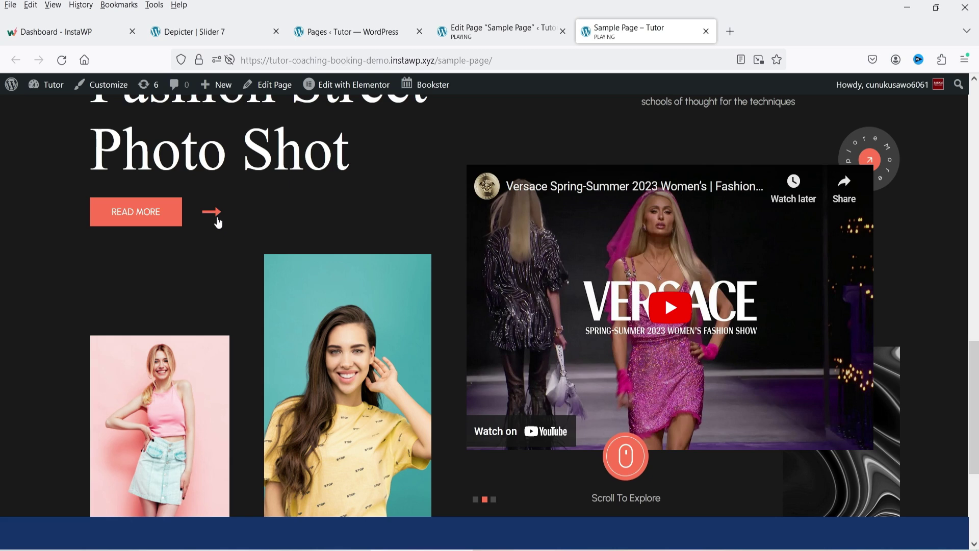
pyautogui.scroll(2, 218, 223)
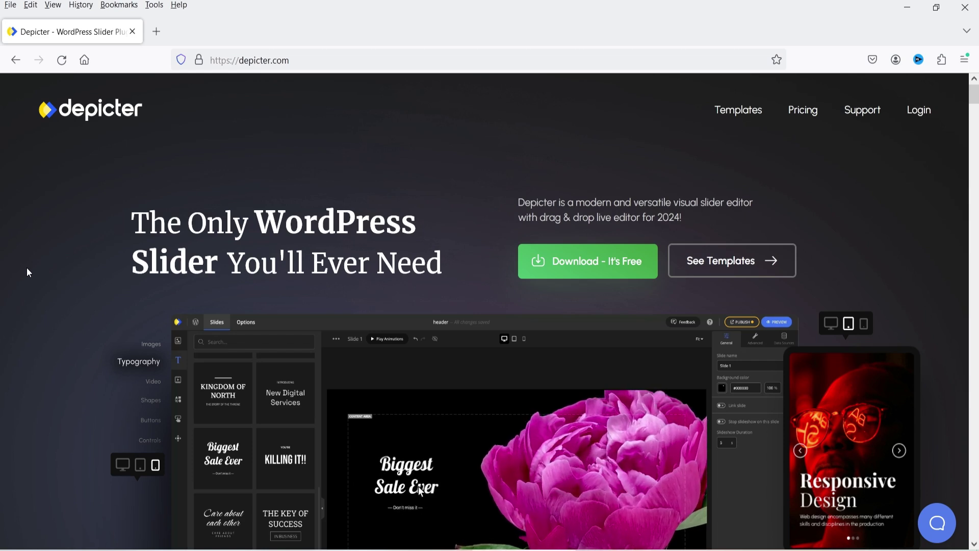
# Examine the depicter.com homepage, including its section of free pre-built professional templates.
pyautogui.scroll(-5, 478, 319)
pyautogui.scroll(-15, 464, 315)
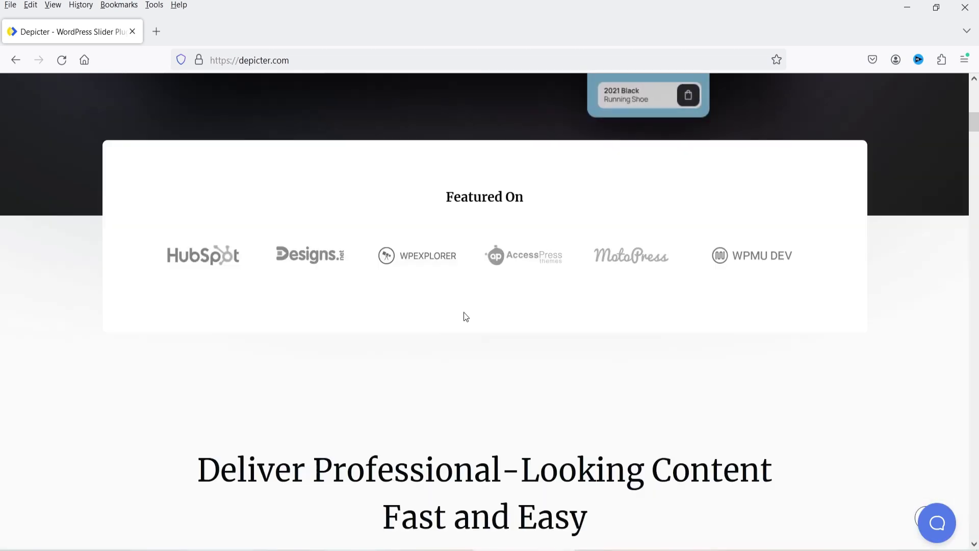
pyautogui.scroll(-7, 759, 391)
pyautogui.scroll(2, 753, 379)
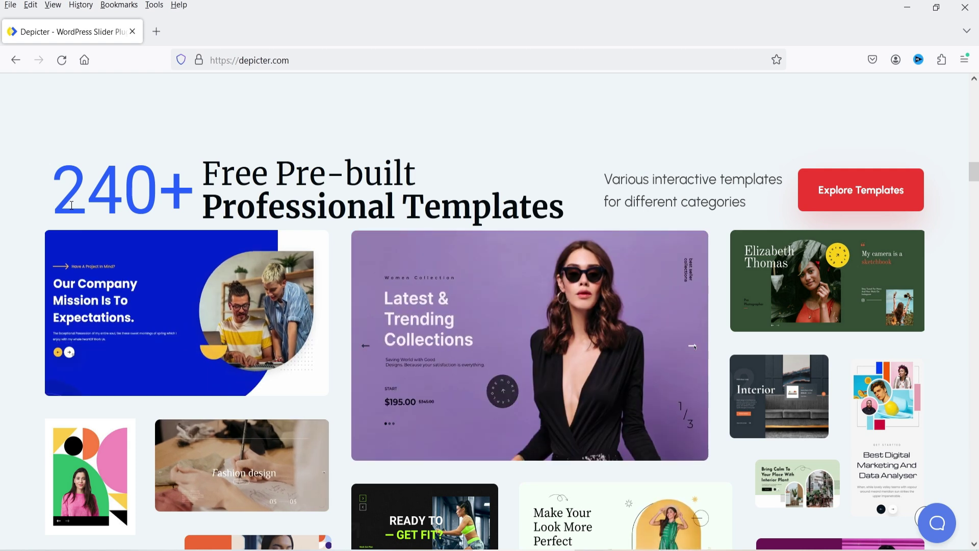
pyautogui.moveTo(973, 169); pyautogui.dragTo(973, 91)
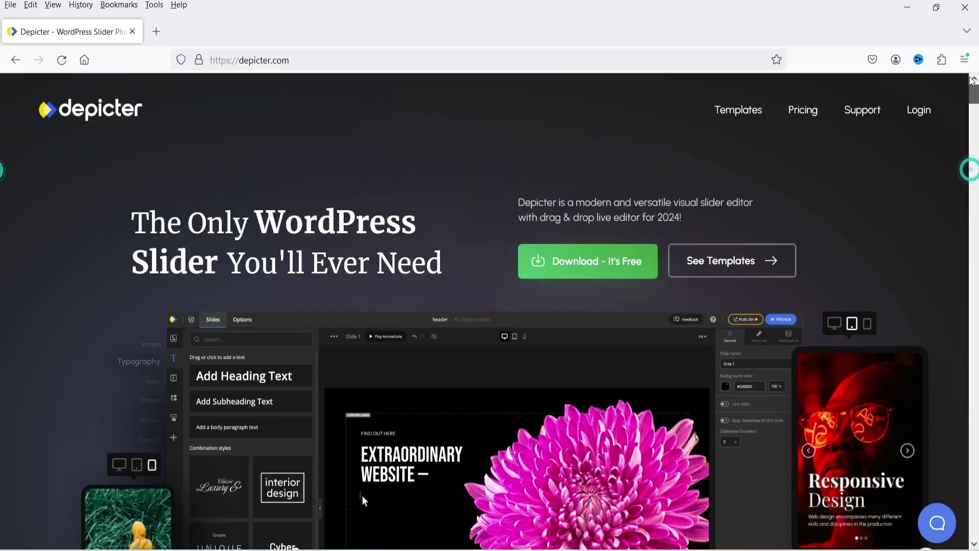
# Open Depicter's pricing page and compare the features of the Free and Pro plans.
pyautogui.click(813, 113)
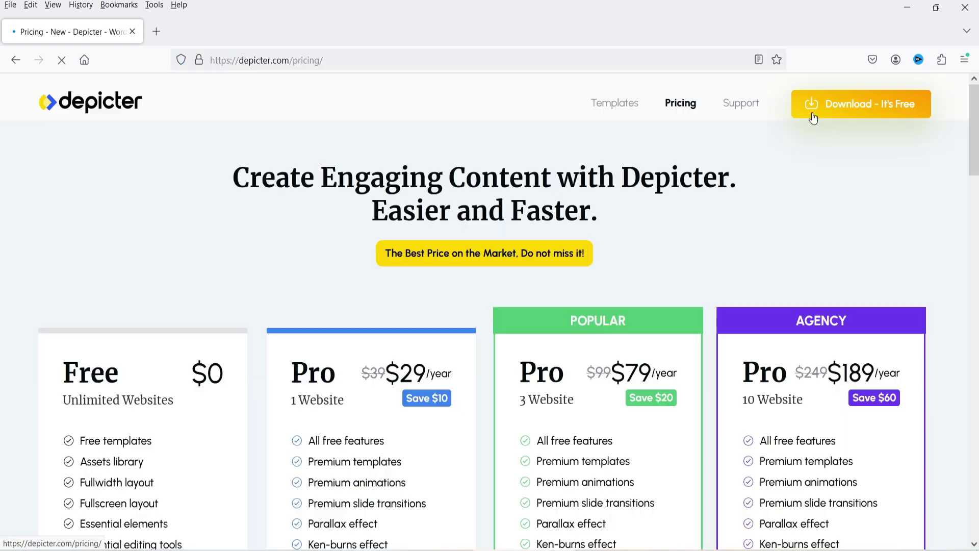
pyautogui.scroll(-3, 3, 260)
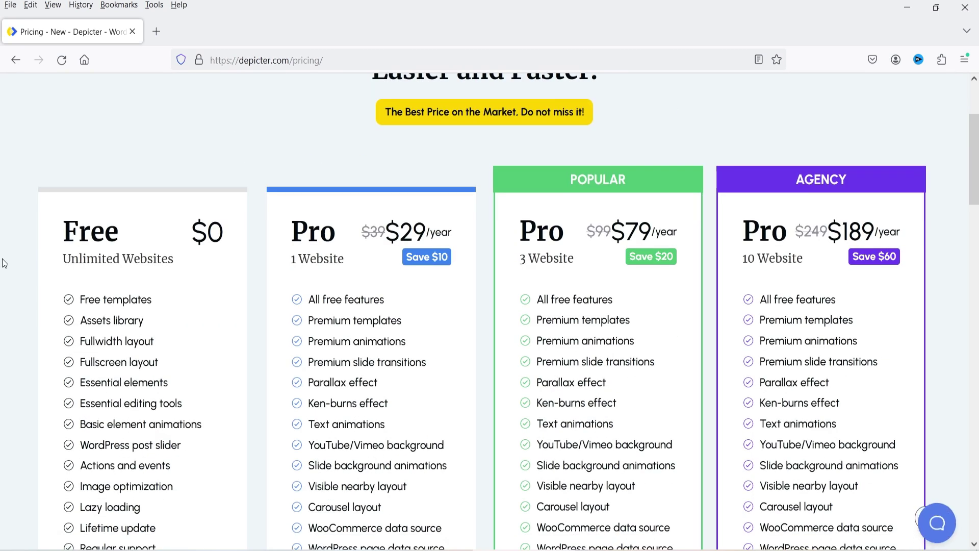
pyautogui.scroll(-2, 244, 281)
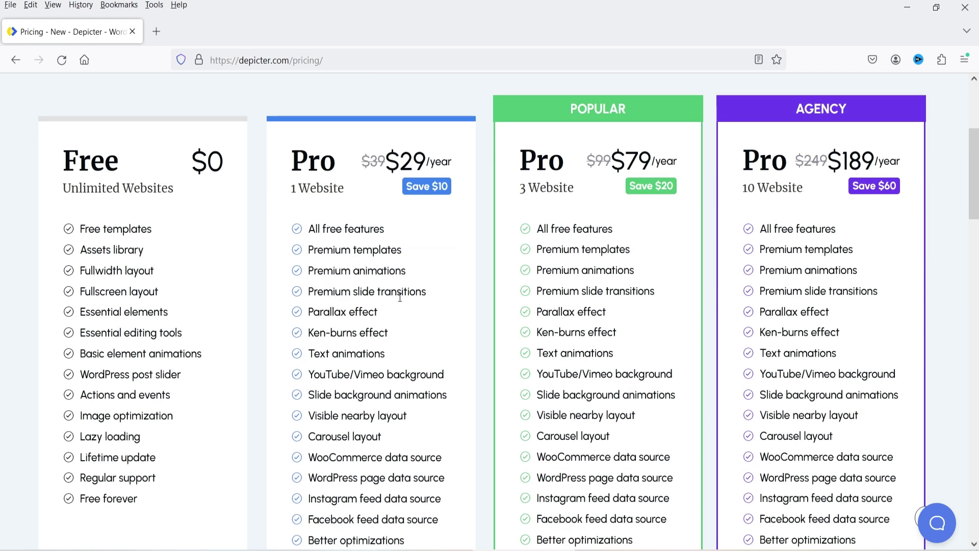
pyautogui.scroll(-4, 406, 319)
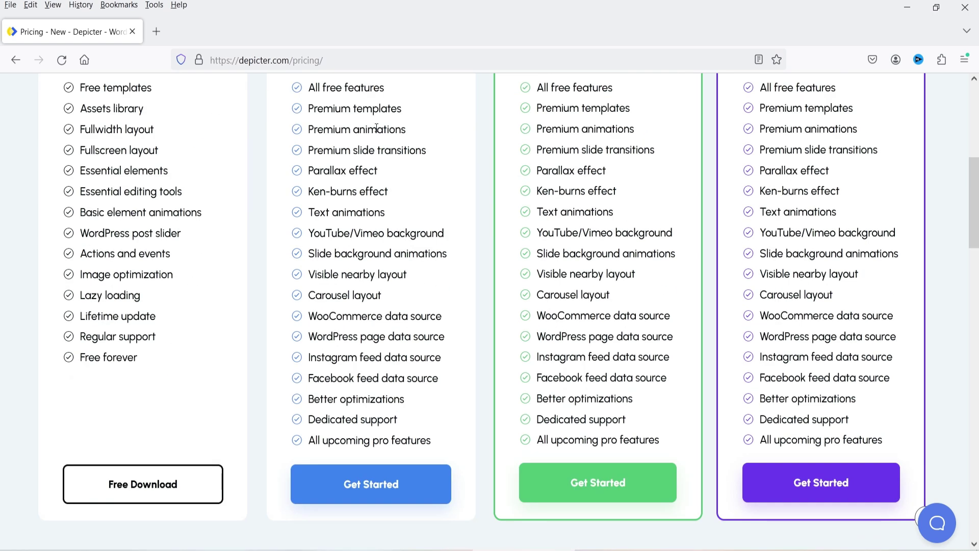
pyautogui.scroll(4, 388, 417)
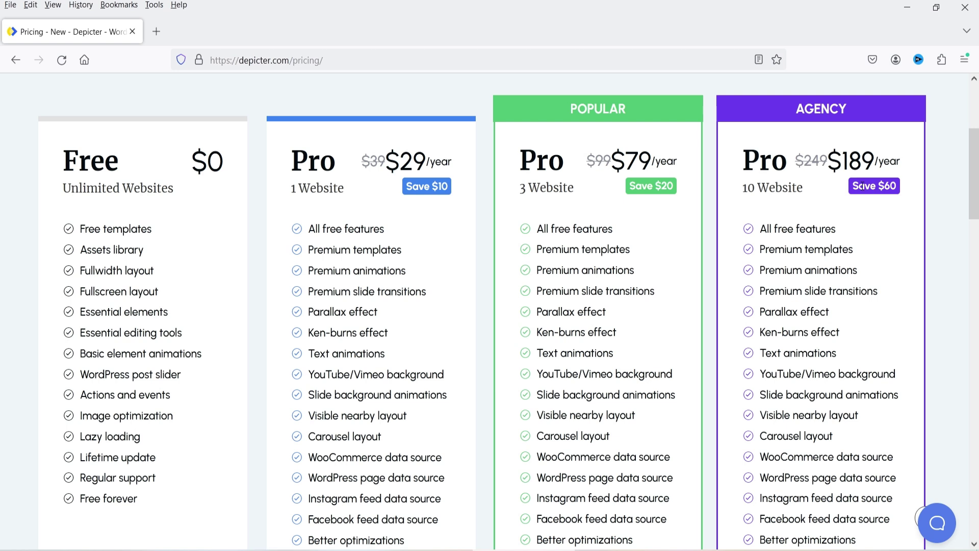
pyautogui.scroll(-3, 861, 186)
pyautogui.scroll(3, 859, 192)
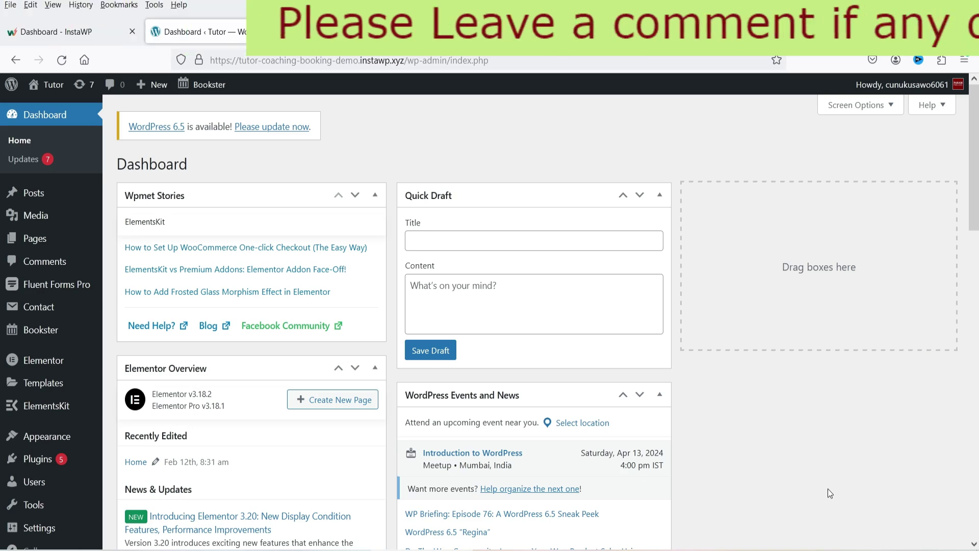
# Open the page for adding new WordPress plugins and search for "depicter".
pyautogui.moveTo(38, 461)
pyautogui.click(136, 482)
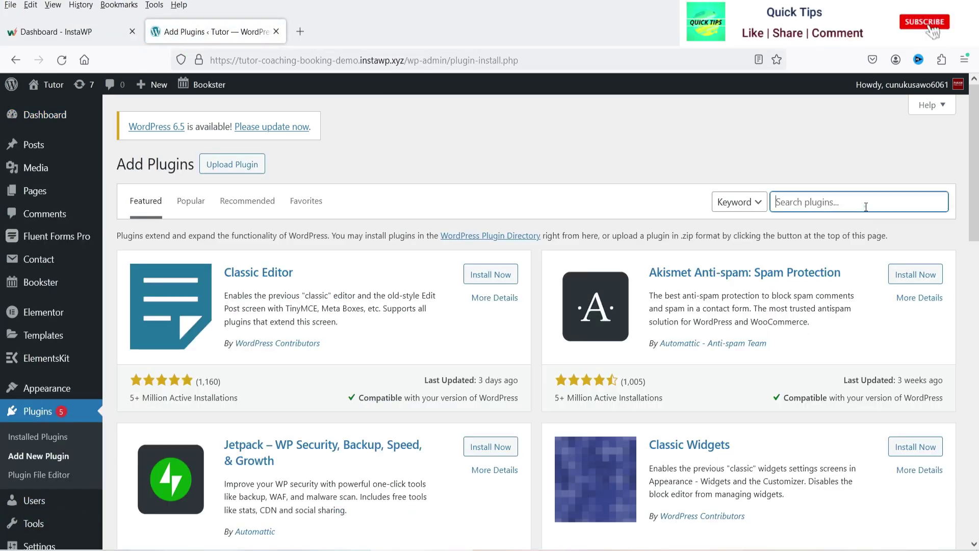
pyautogui.click(802, 204)
pyautogui.write('dep')
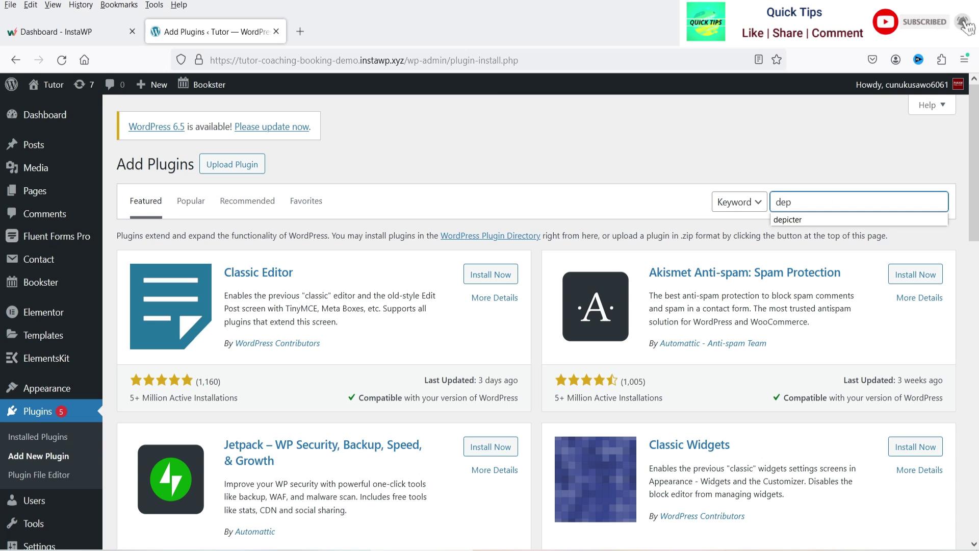
pyautogui.write('icter')
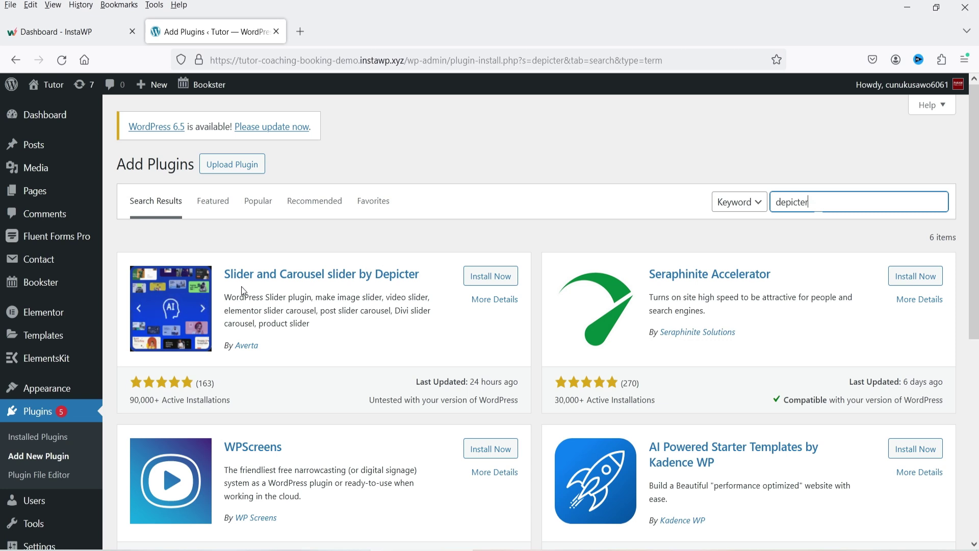
# Install and activate the Slider and Carousel slider by Depicter plugin.
pyautogui.click(487, 277)
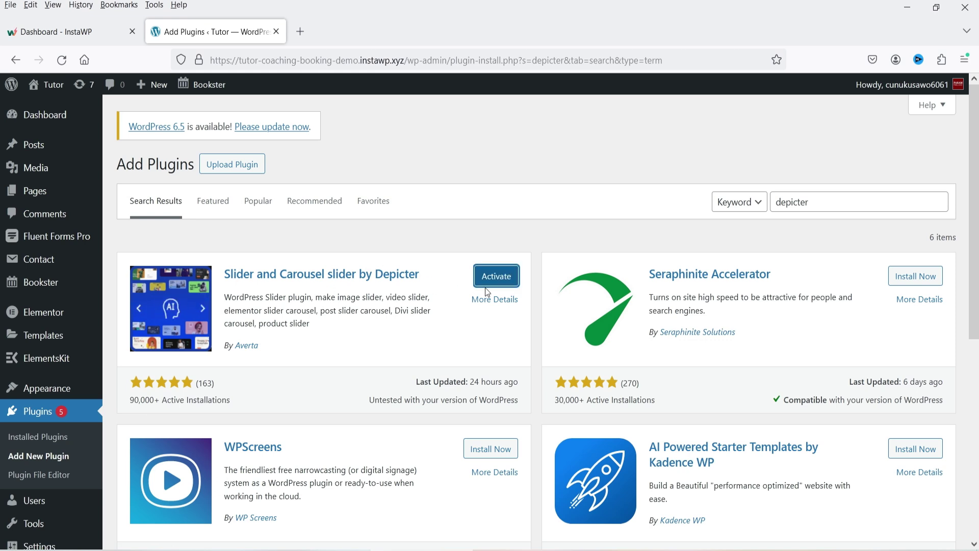
pyautogui.click(488, 283)
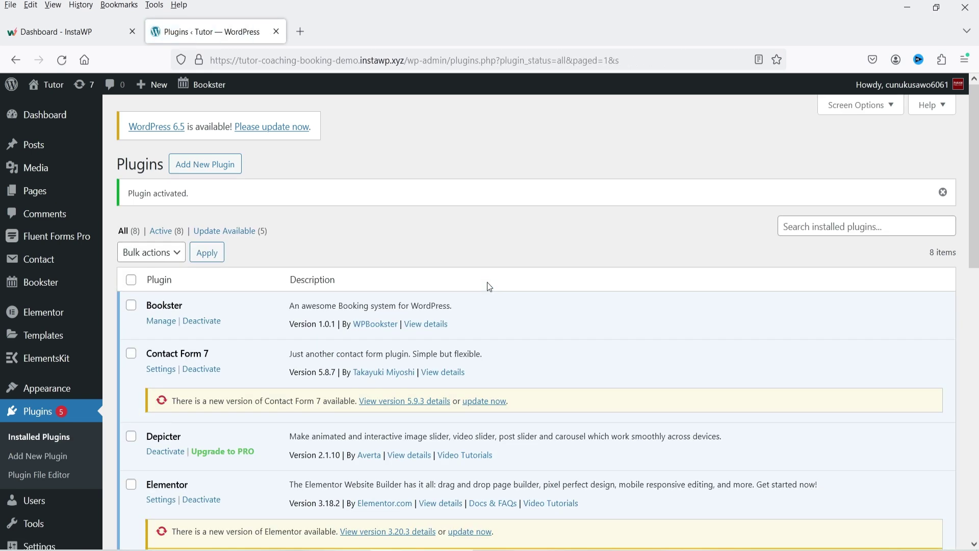
# Open the Depicter plugin's dashboard and look through the available project types up to Carousel.
pyautogui.scroll(-5, 3, 371)
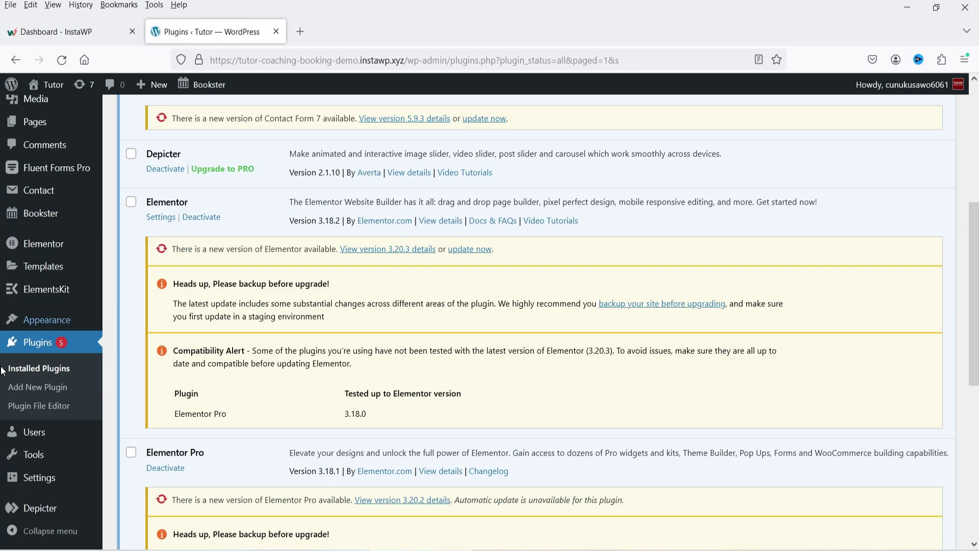
pyautogui.click(40, 516)
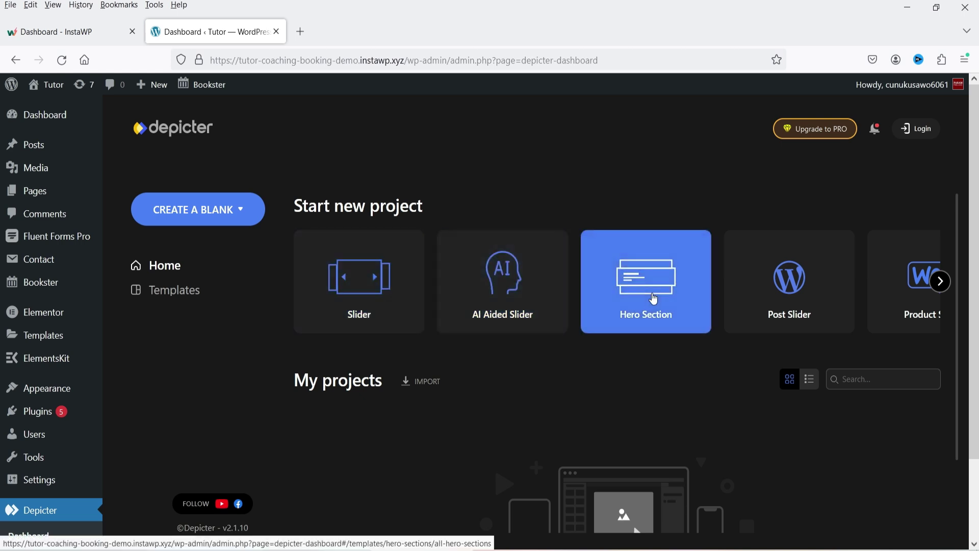
pyautogui.click(941, 281)
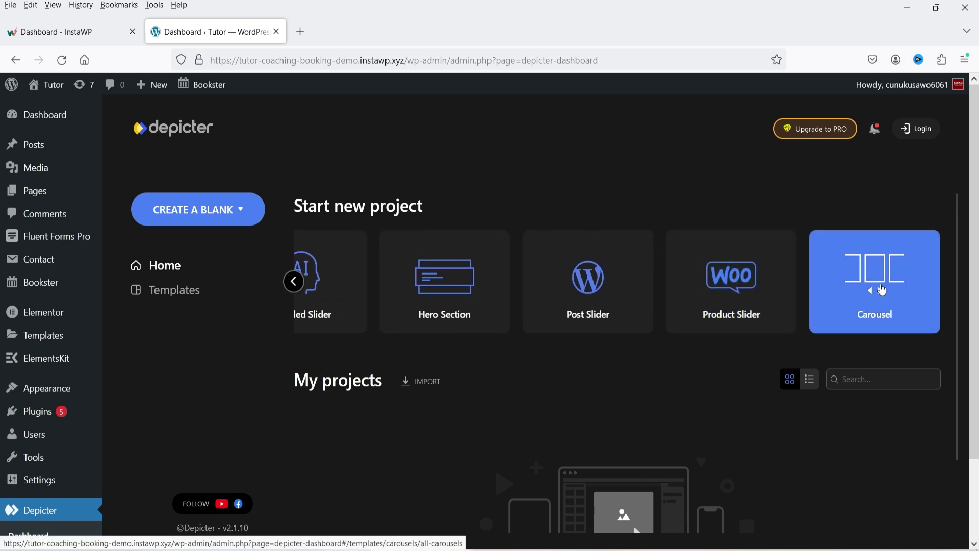
# Open the slider templates in Depicter's template library and look through their categories and designs.
pyautogui.click(186, 292)
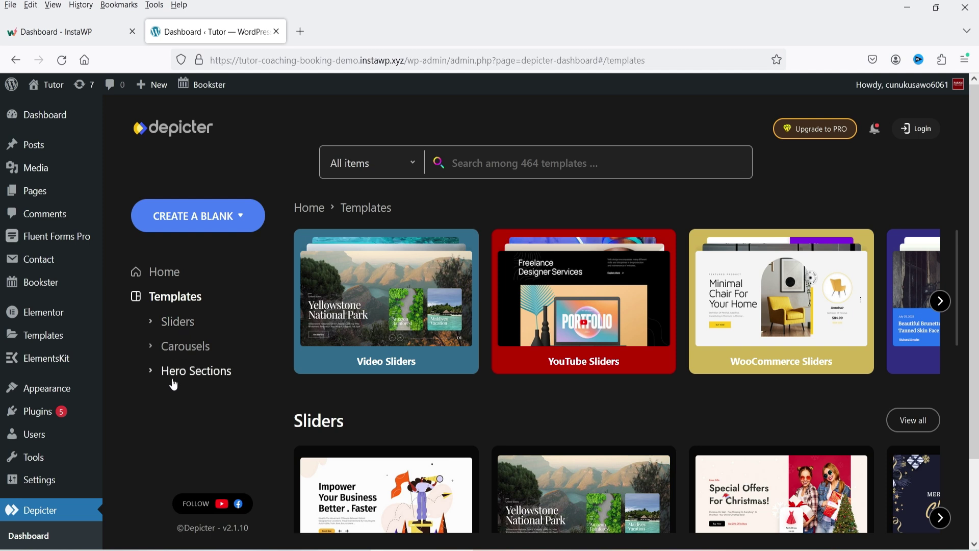
pyautogui.click(161, 322)
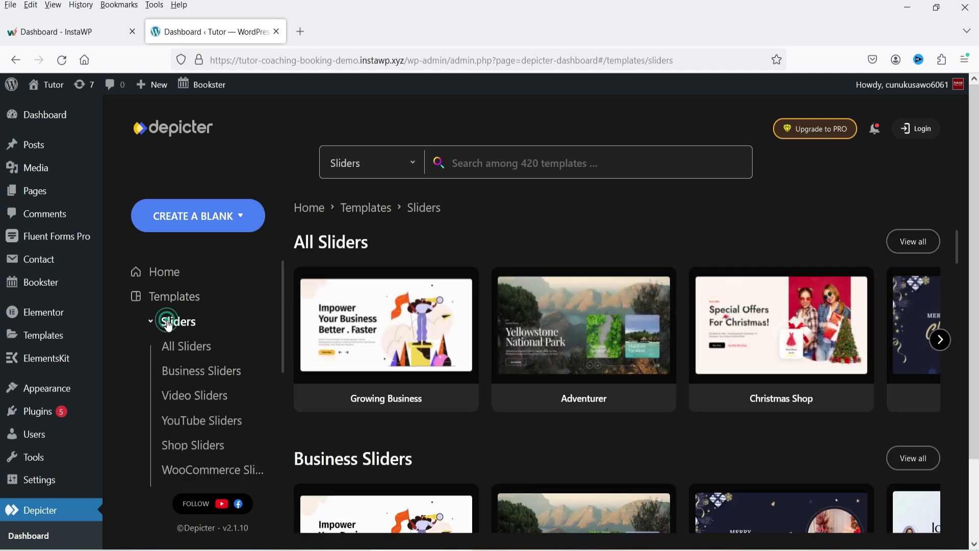
pyautogui.moveTo(719, 327)
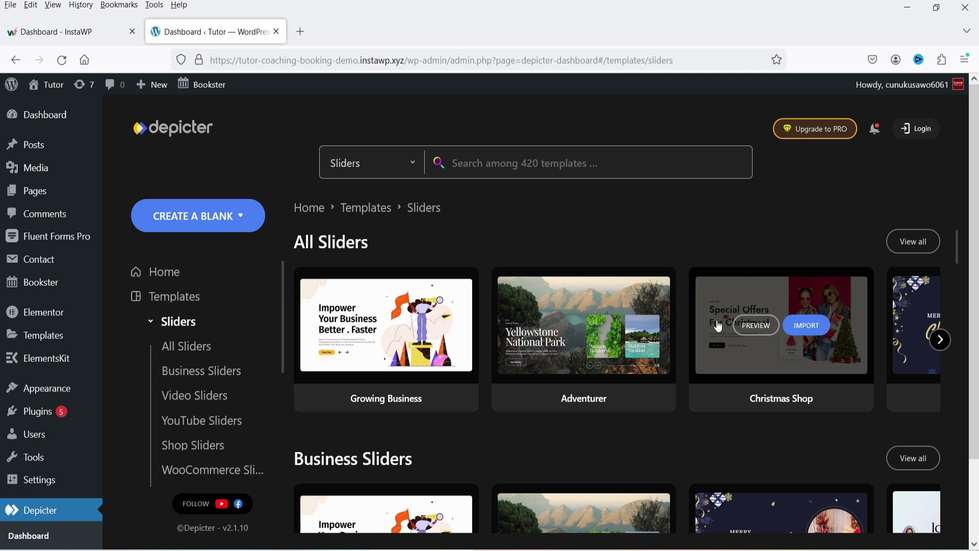
pyautogui.scroll(-4, 714, 329)
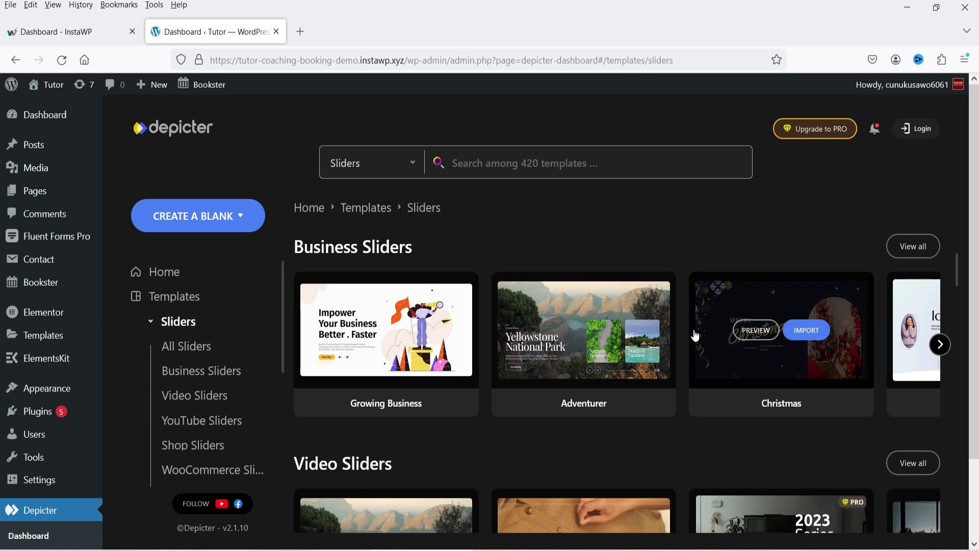
pyautogui.scroll(1, 696, 335)
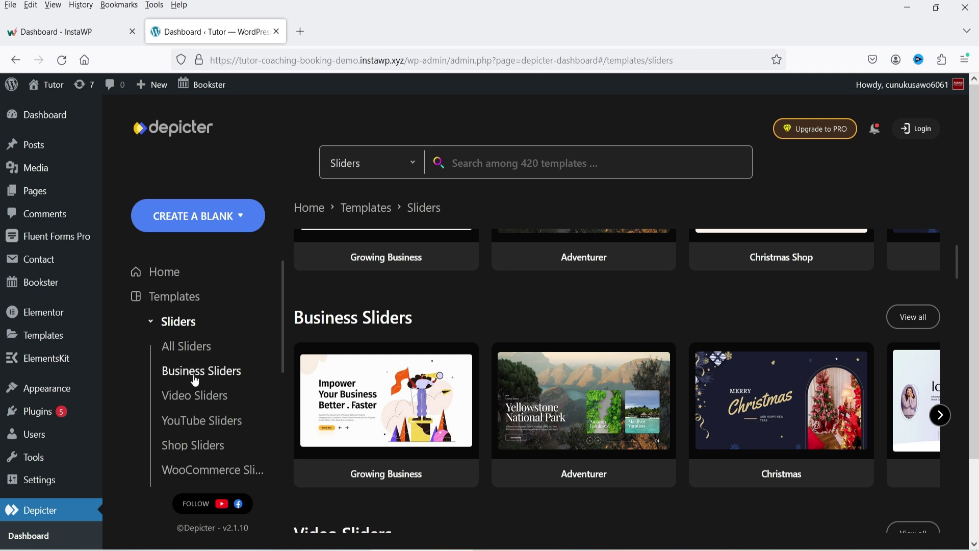
pyautogui.scroll(-3, 219, 372)
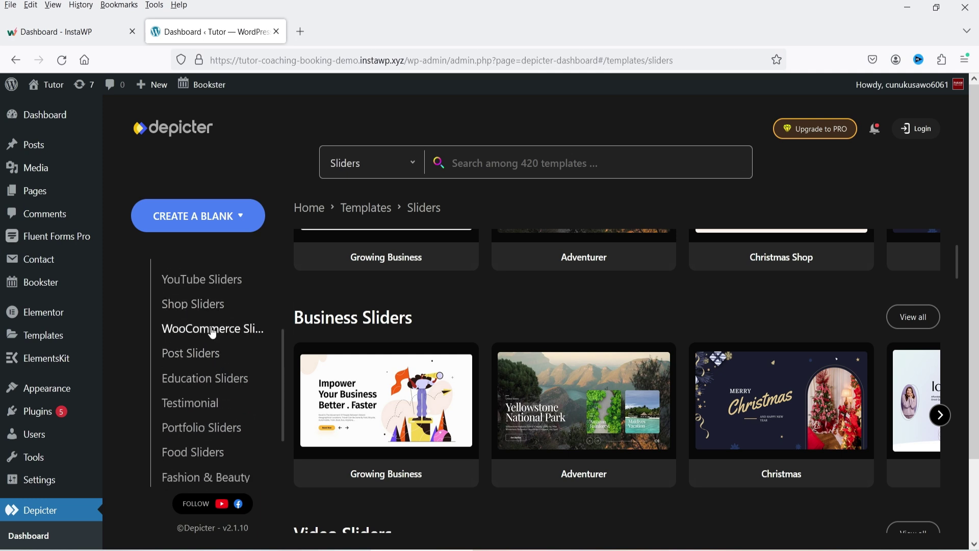
# Collapse the slider categories and open the carousel templates.
pyautogui.scroll(3, 213, 334)
pyautogui.click(150, 320)
pyautogui.click(168, 347)
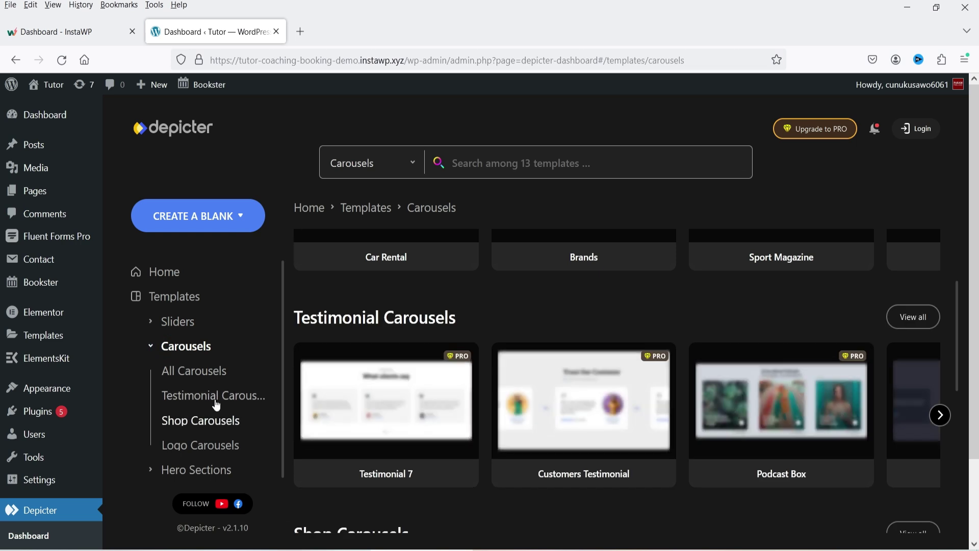
# Open the testimonial carousel templates and preview the Testimonial 7 and Clean Testimonial designs, closing each preview.
pyautogui.click(216, 406)
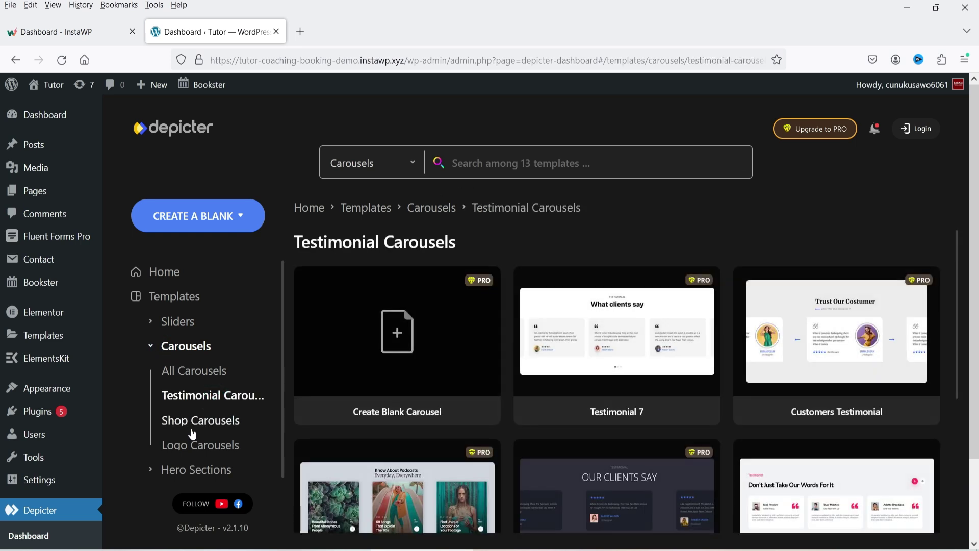
pyautogui.moveTo(598, 338)
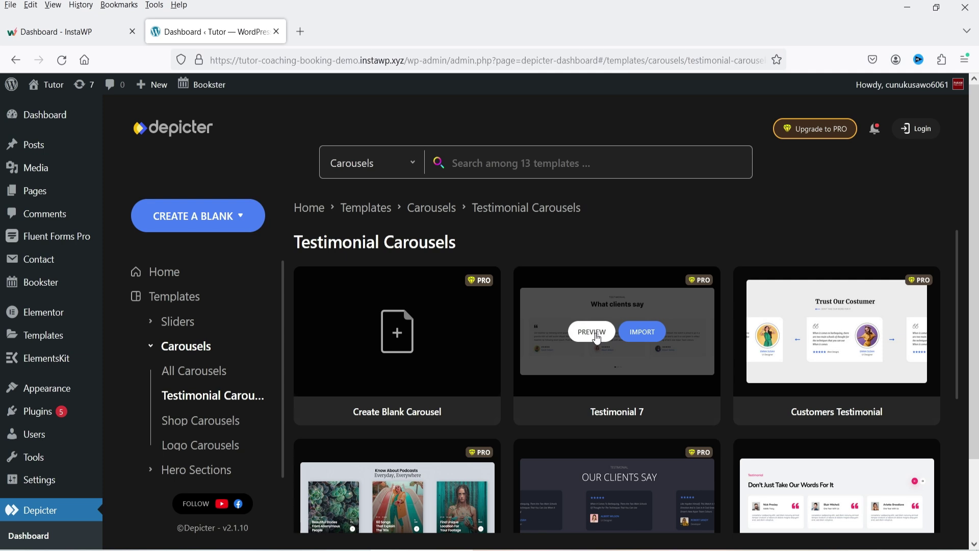
pyautogui.click(591, 333)
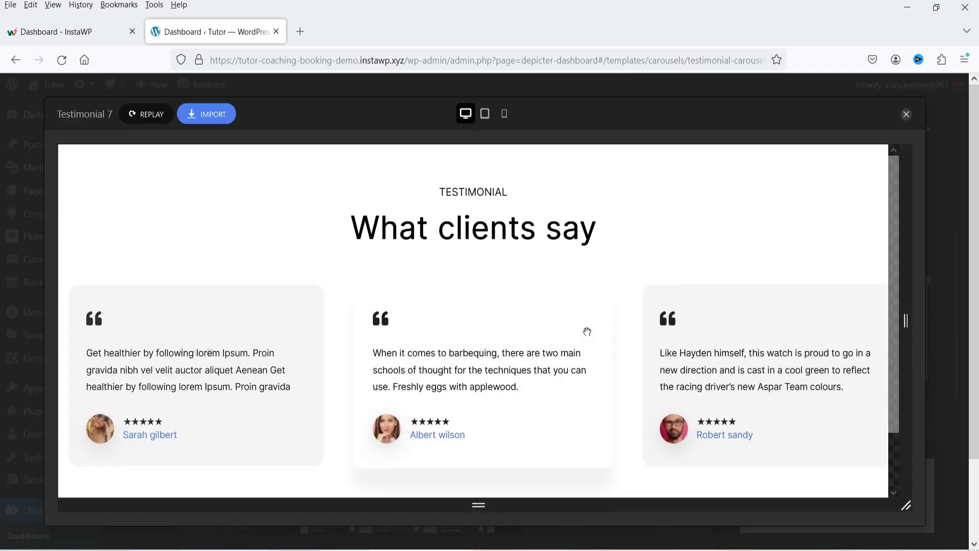
pyautogui.click(906, 115)
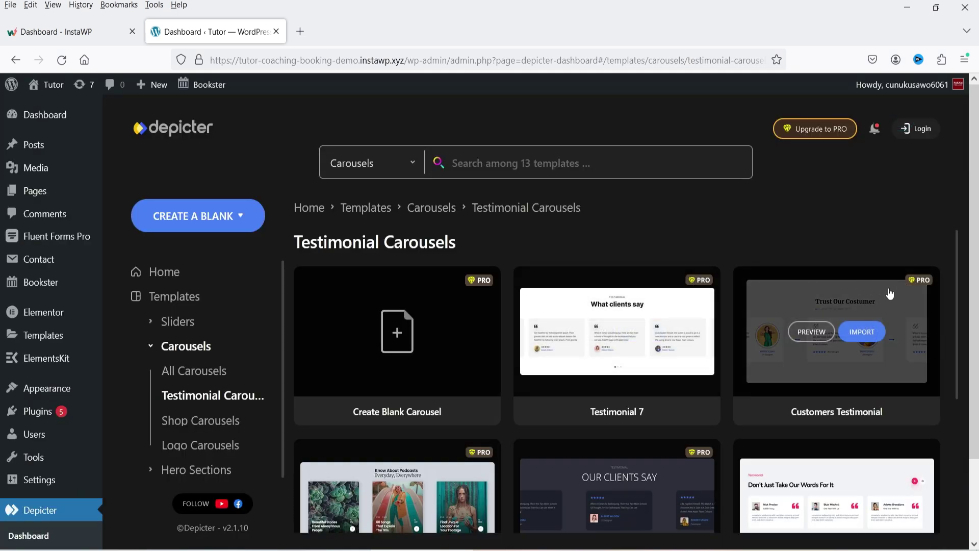
pyautogui.scroll(-2, 896, 306)
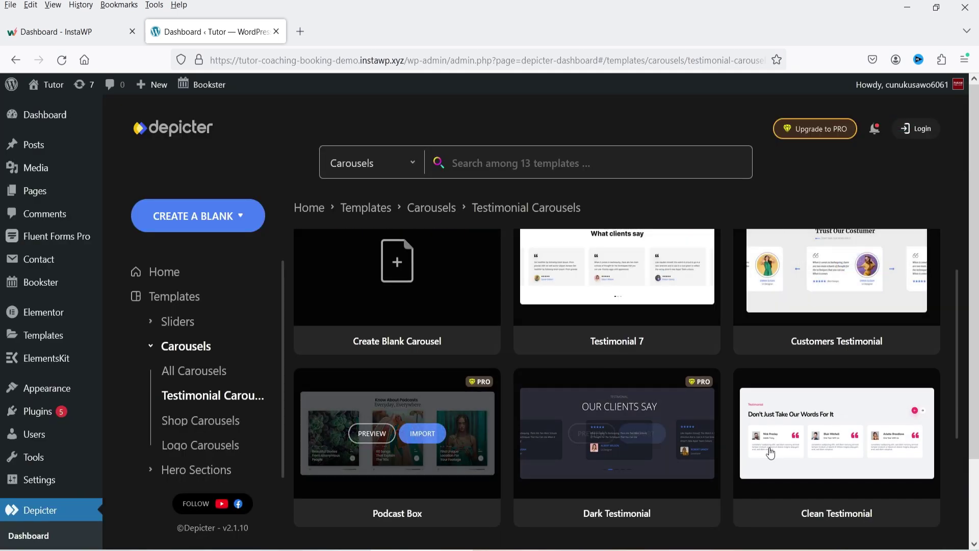
pyautogui.click(813, 433)
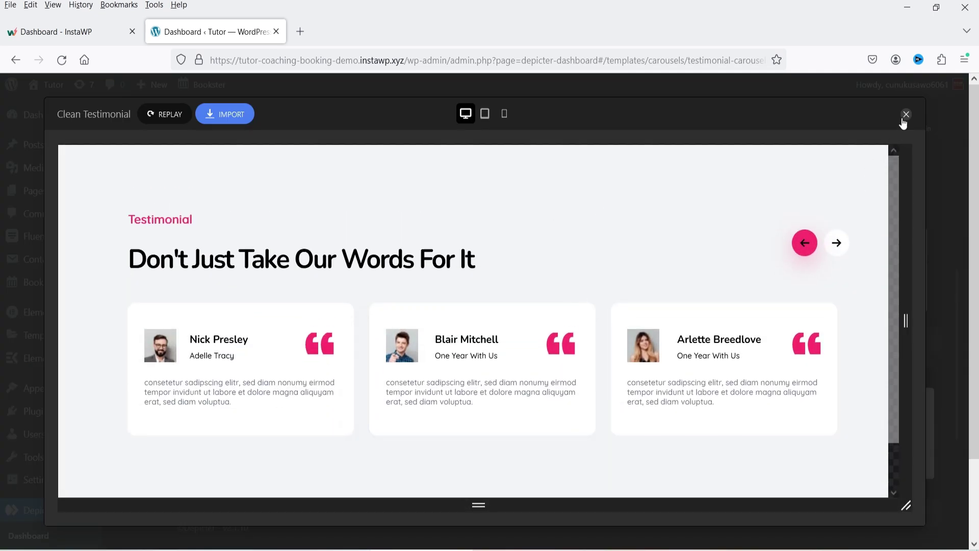
pyautogui.click(906, 115)
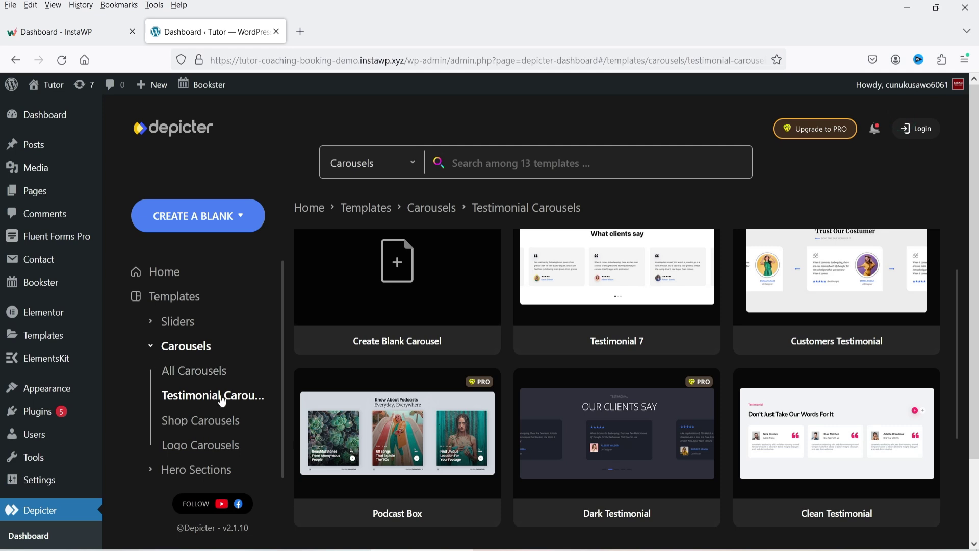
# Look through the shop carousel and logo carousel templates.
pyautogui.scroll(-1, 222, 401)
pyautogui.click(198, 417)
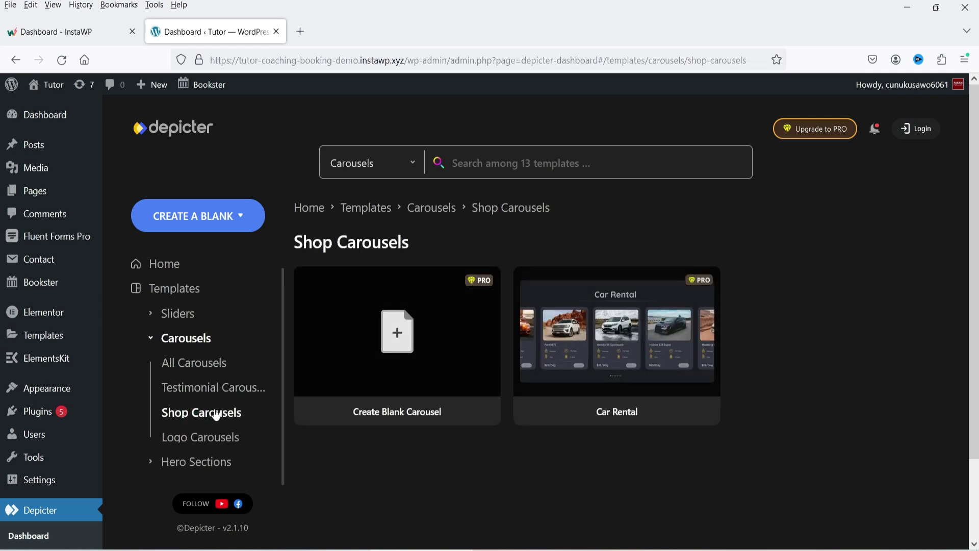
pyautogui.click(199, 438)
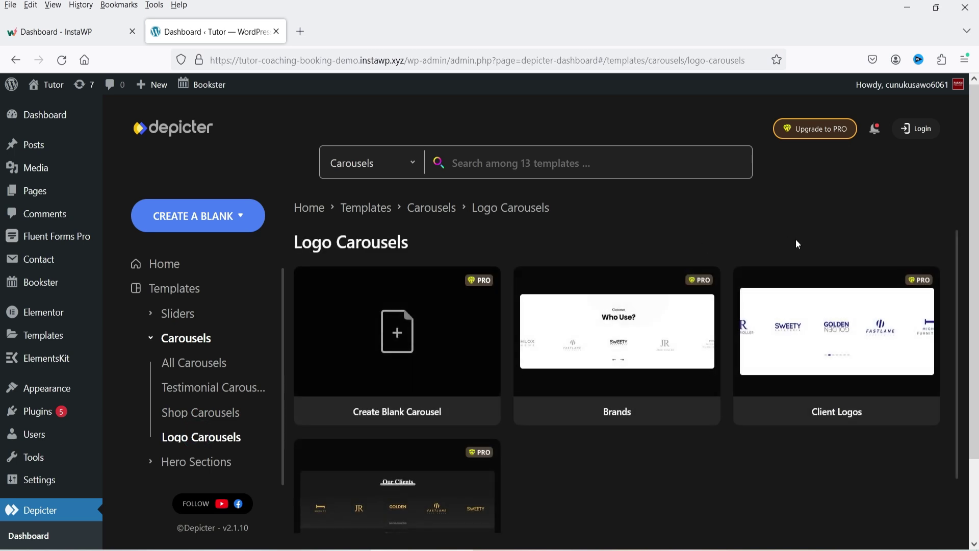
pyautogui.scroll(-2, 195, 393)
# Open the hero section templates and preview the Travel Video and Fashion YouTube designs, closing each preview.
pyautogui.click(168, 461)
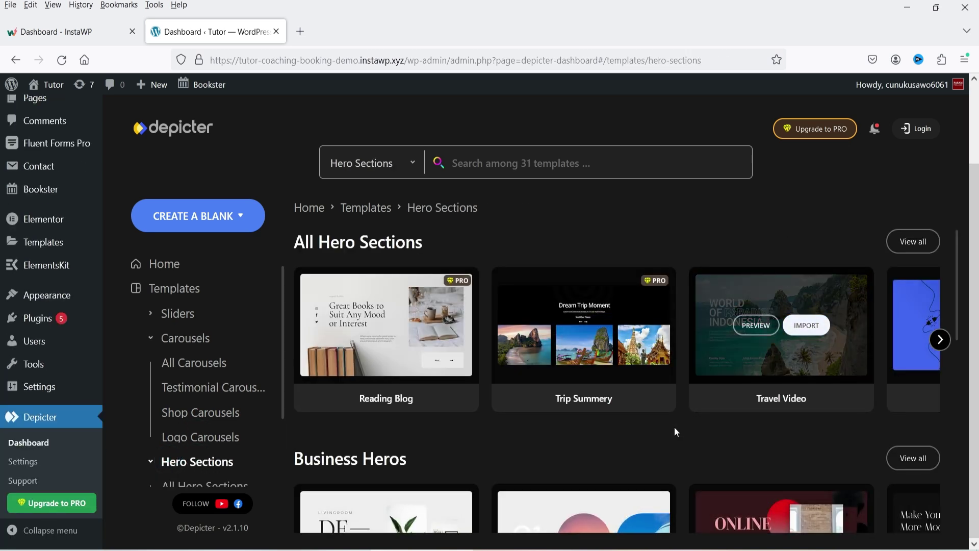
pyautogui.click(751, 332)
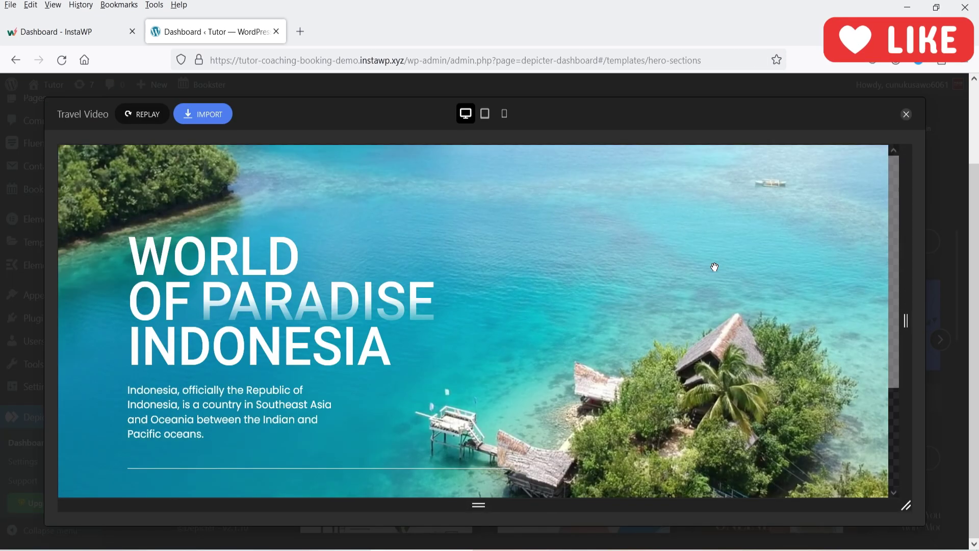
pyautogui.click(906, 114)
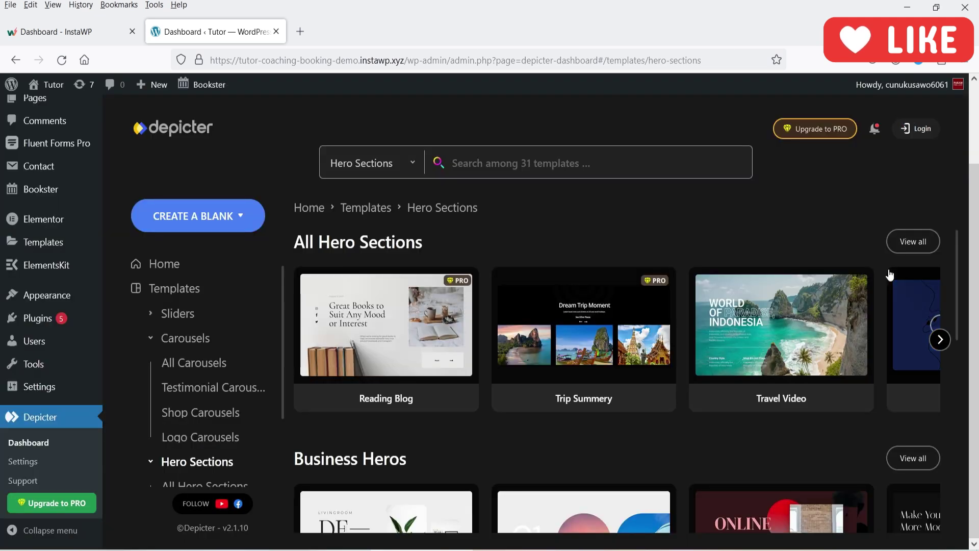
pyautogui.click(940, 340)
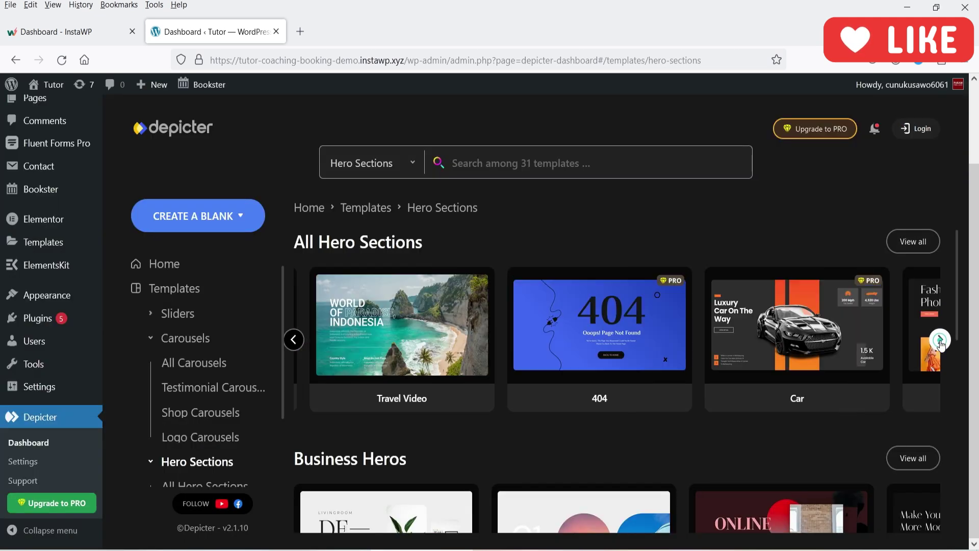
pyautogui.click(939, 340)
pyautogui.moveTo(861, 283)
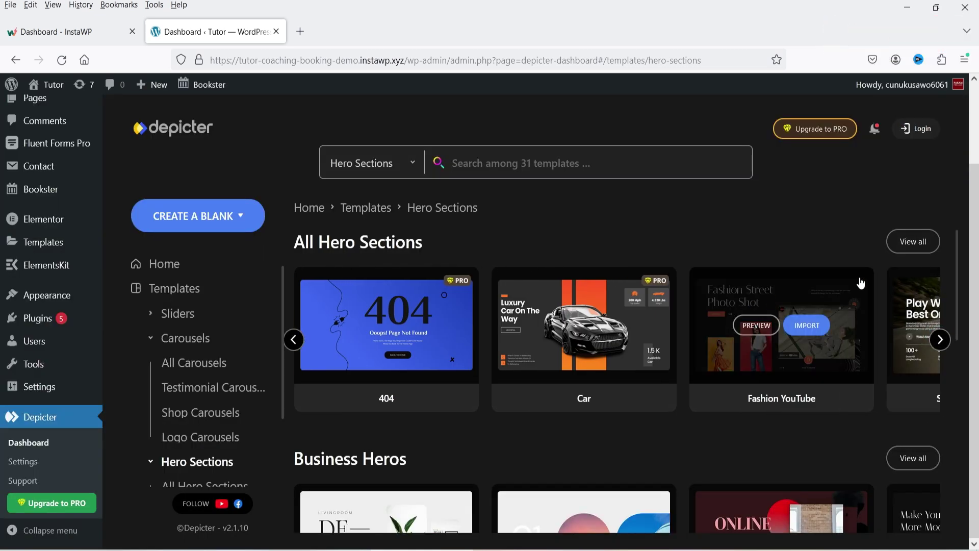
pyautogui.click(758, 329)
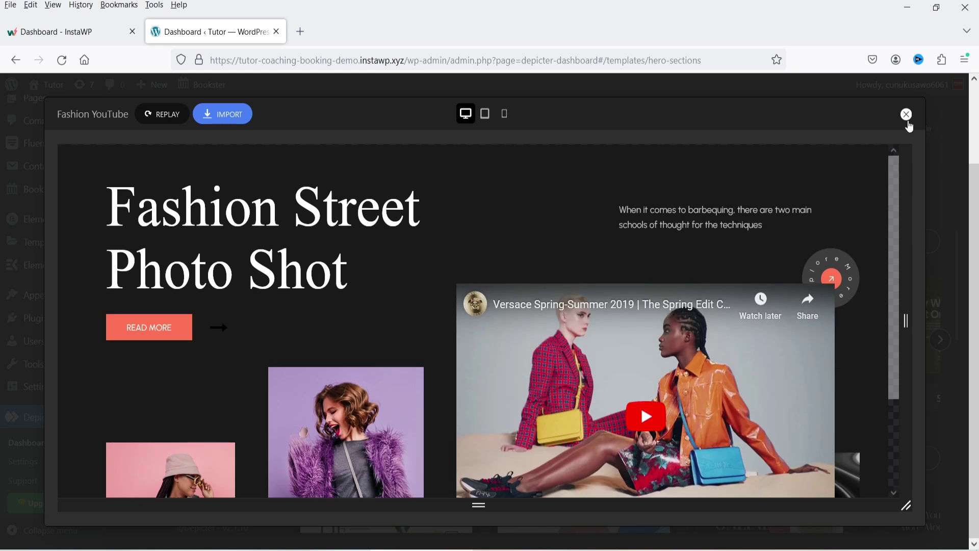
pyautogui.click(906, 115)
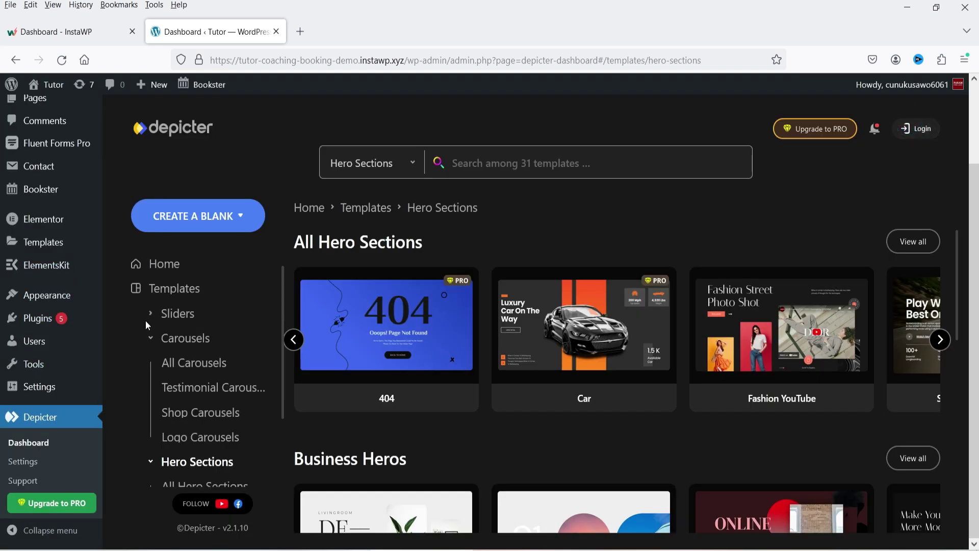
# Collapse the carousel and hero section categories and look over the project types that can be created blank.
pyautogui.click(152, 338)
pyautogui.click(153, 363)
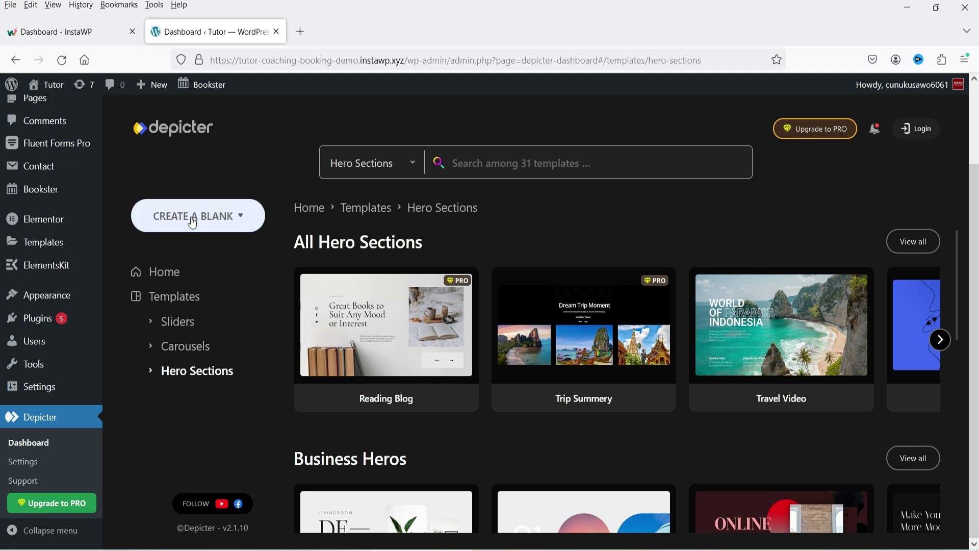
pyautogui.click(242, 224)
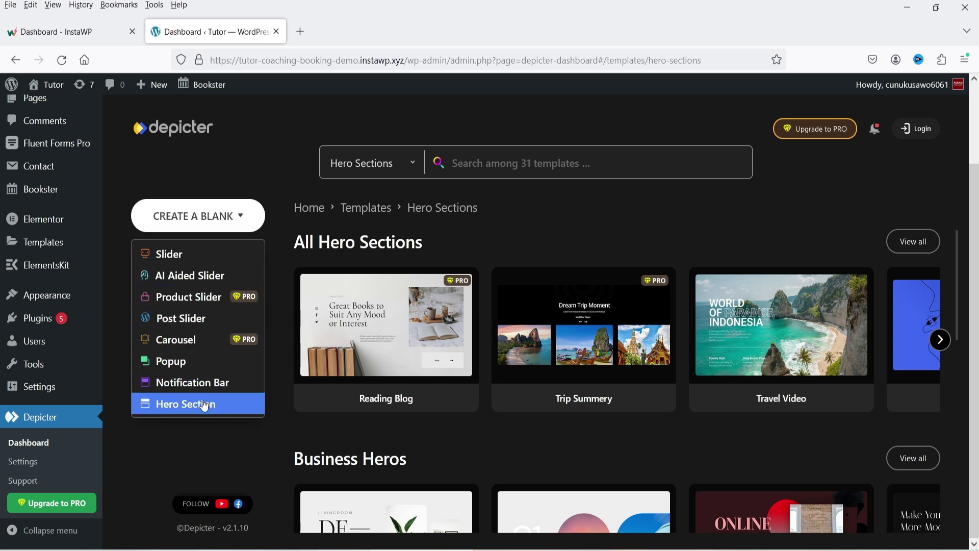
# Open the AI Aided Slider wizard from Depicter's home, try to start it, and exit the wizard.
pyautogui.click(161, 272)
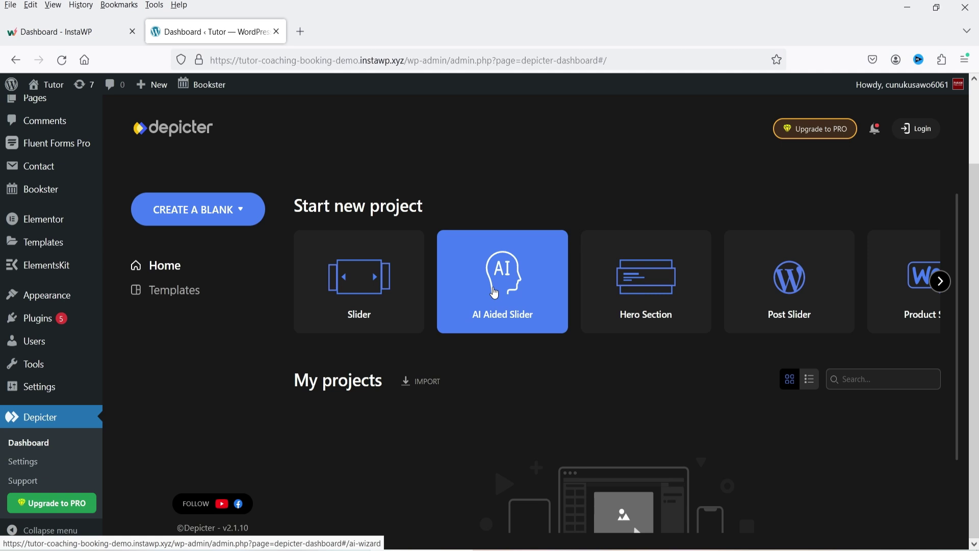
pyautogui.click(488, 291)
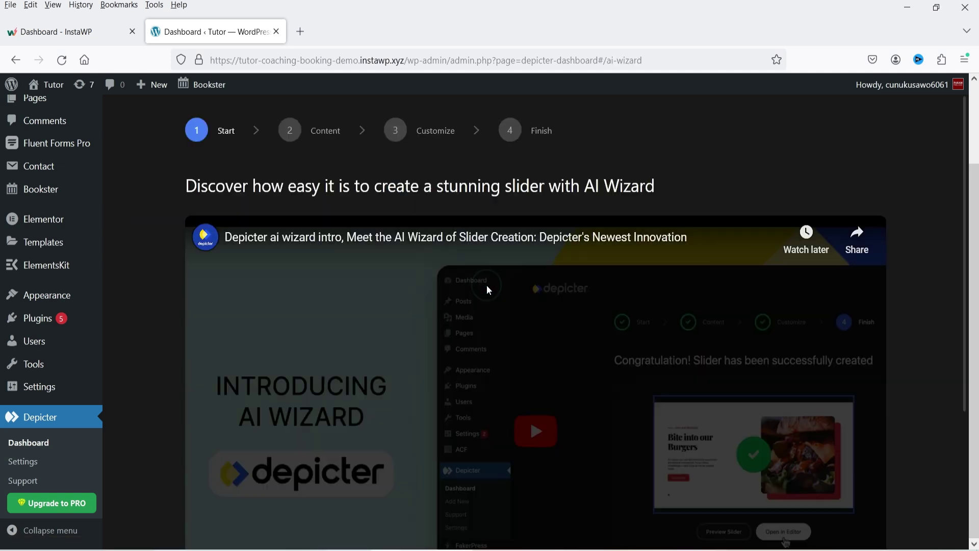
pyautogui.scroll(-2, 512, 308)
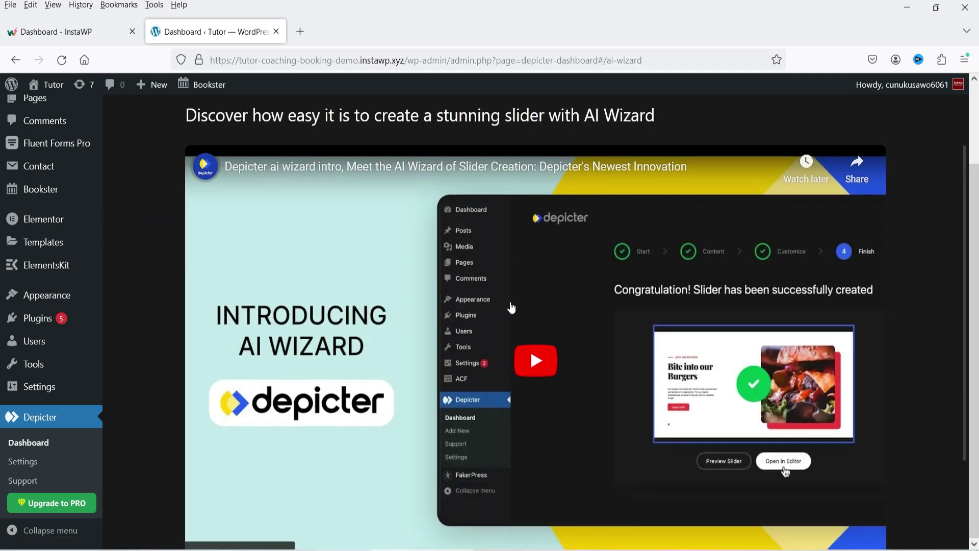
pyautogui.scroll(-3, 512, 308)
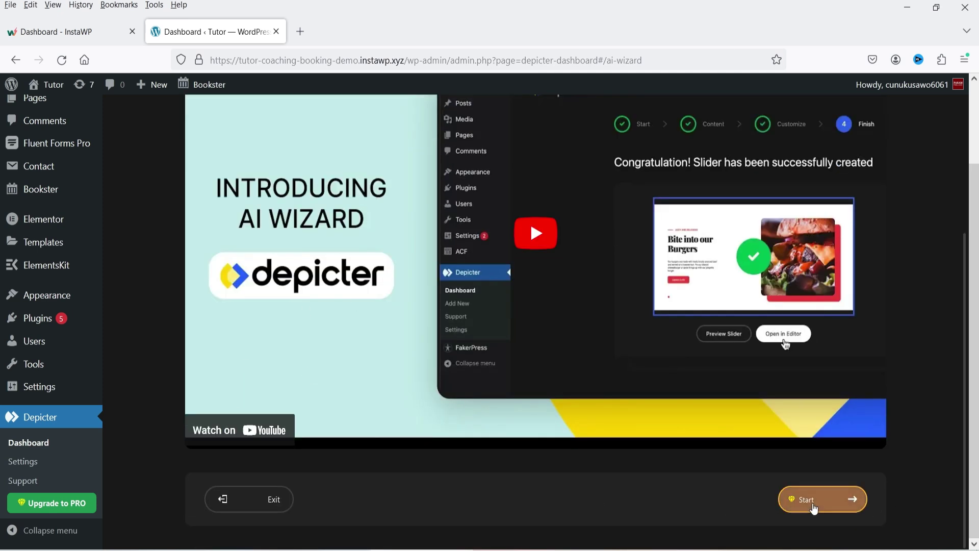
pyautogui.click(813, 505)
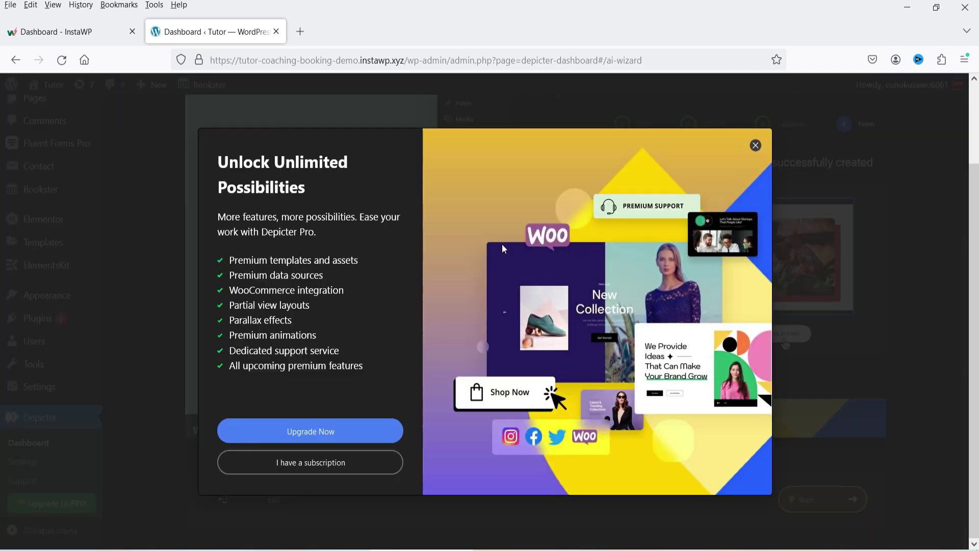
pyautogui.click(755, 147)
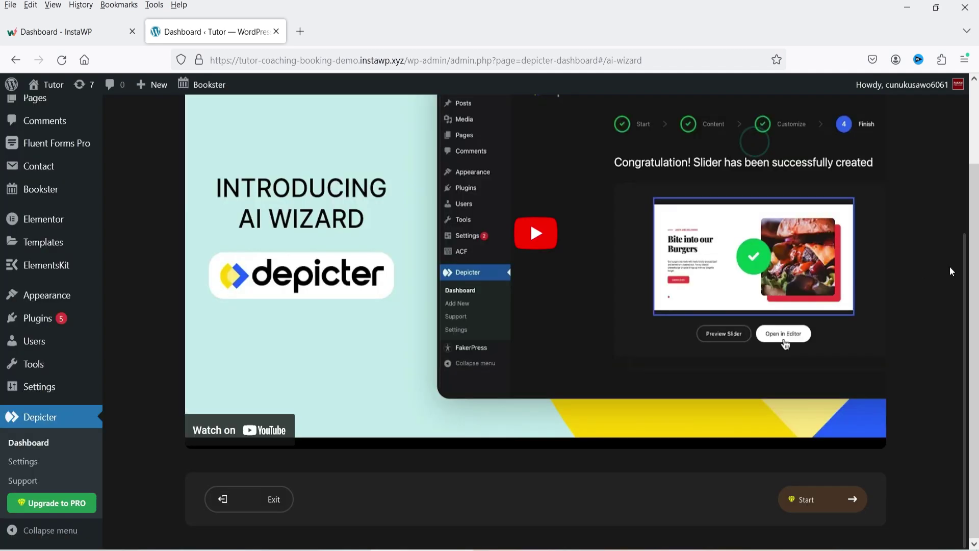
pyautogui.scroll(3, 951, 264)
pyautogui.scroll(-5, 211, 163)
pyautogui.click(257, 497)
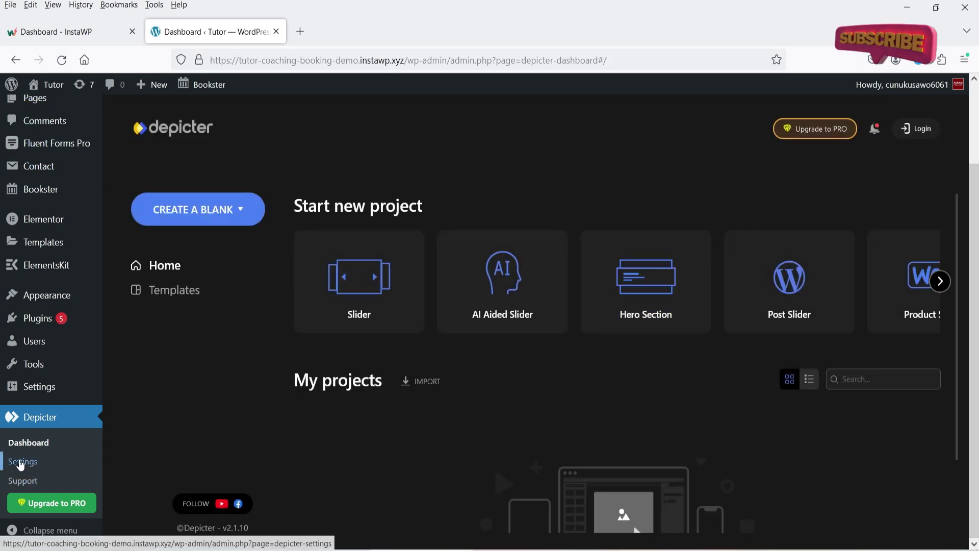
# Open Depicter's settings and look over the Google Fonts options and the other general settings.
pyautogui.click(25, 460)
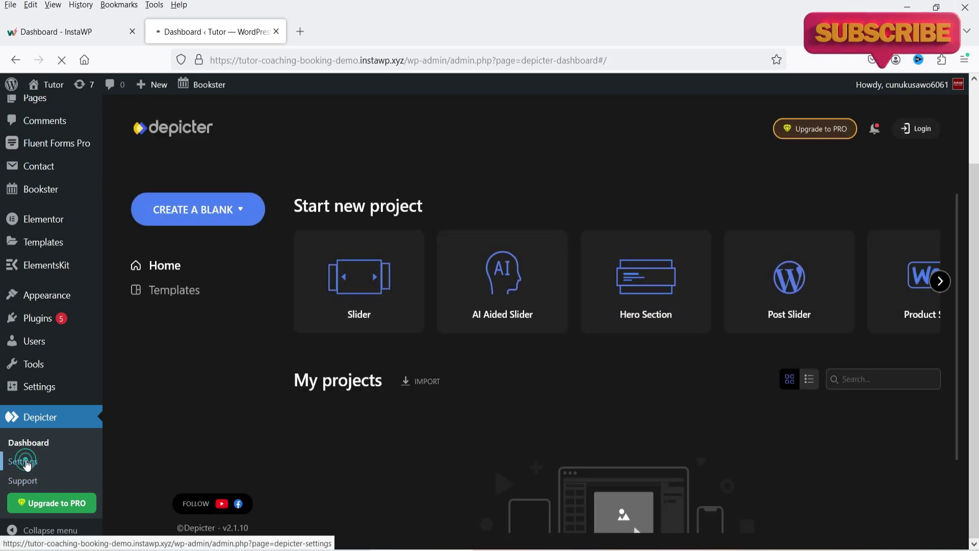
pyautogui.click(301, 231)
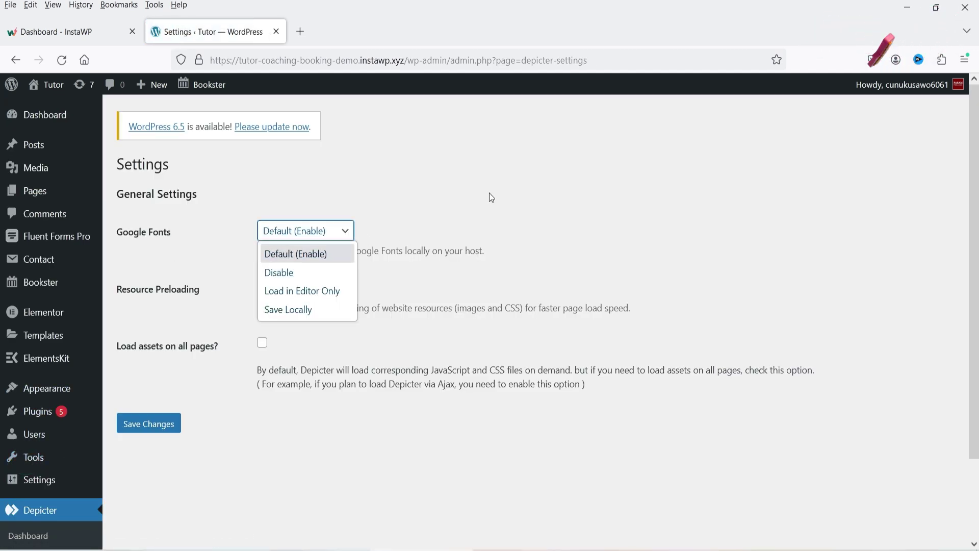
pyautogui.click(490, 191)
pyautogui.click(338, 235)
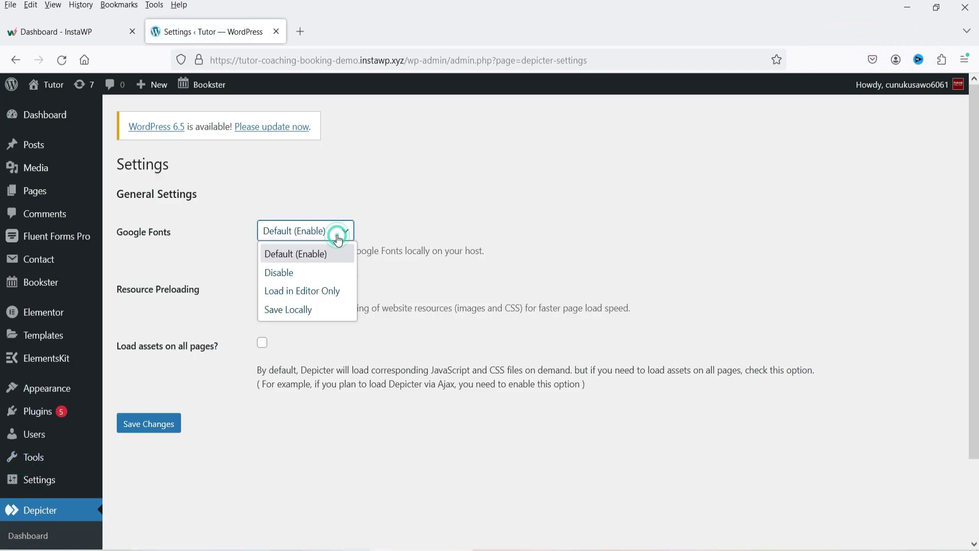
pyautogui.scroll(-2, 420, 348)
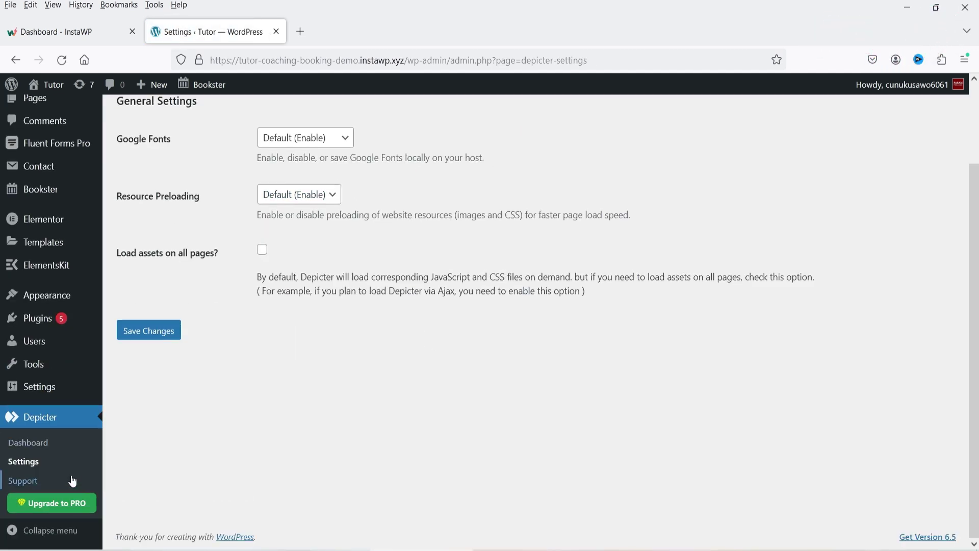
# Return to the Depicter dashboard and open the slider templates in the template library.
pyautogui.click(51, 443)
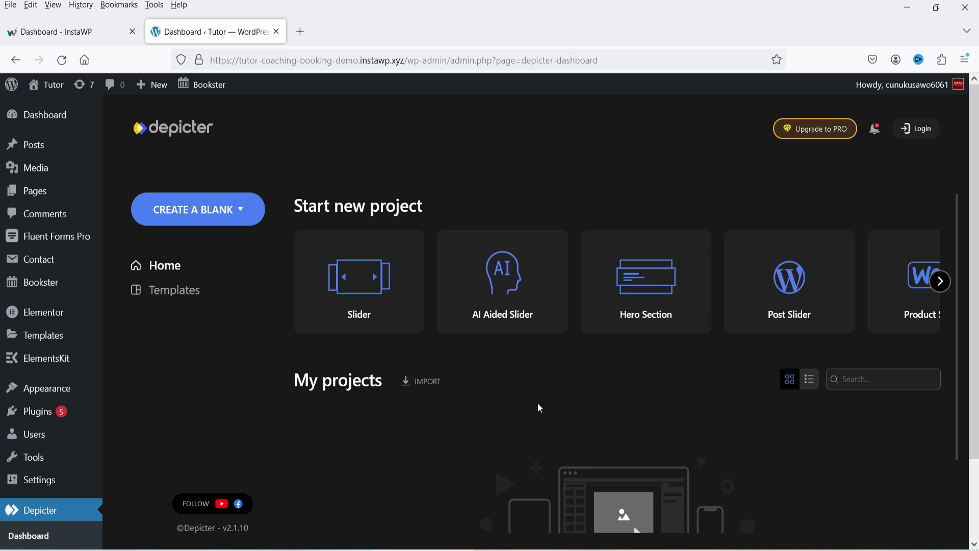
pyautogui.click(194, 291)
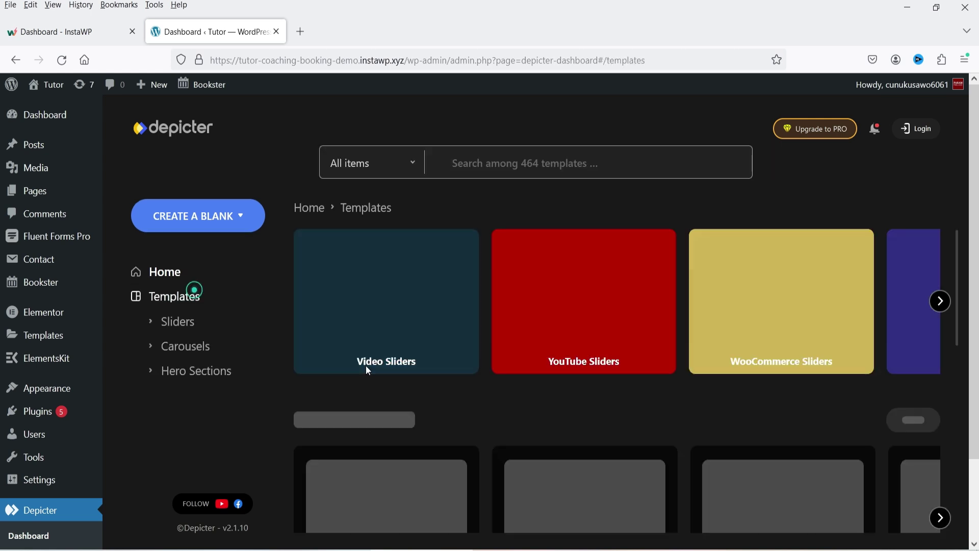
pyautogui.click(192, 331)
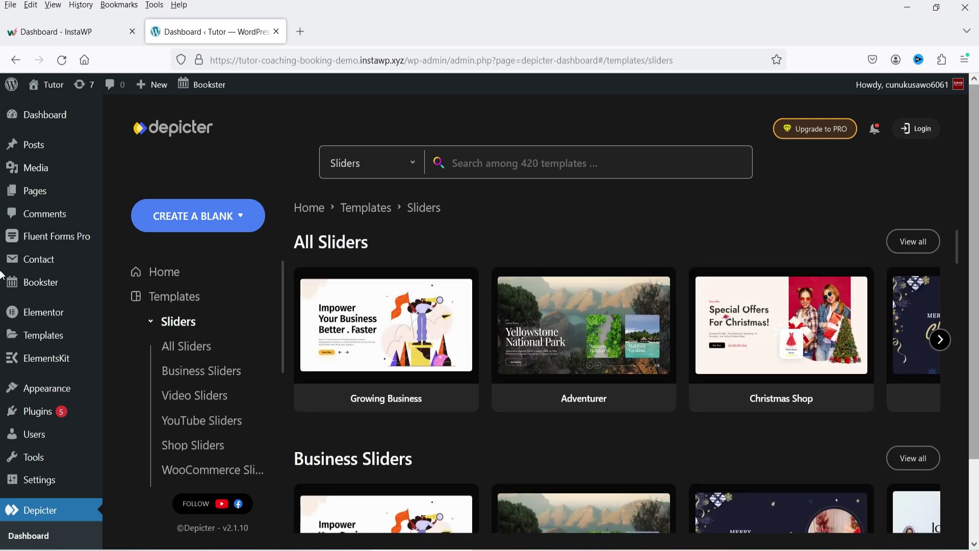
# Preview the Christmas Shop slider template and look through its layout.
pyautogui.scroll(-3, 1, 277)
pyautogui.moveTo(750, 319)
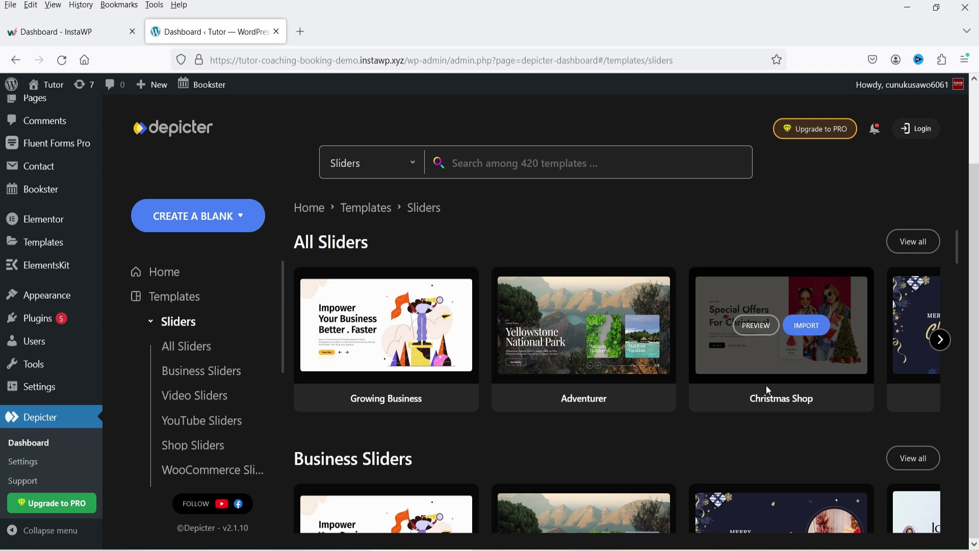
pyautogui.click(756, 325)
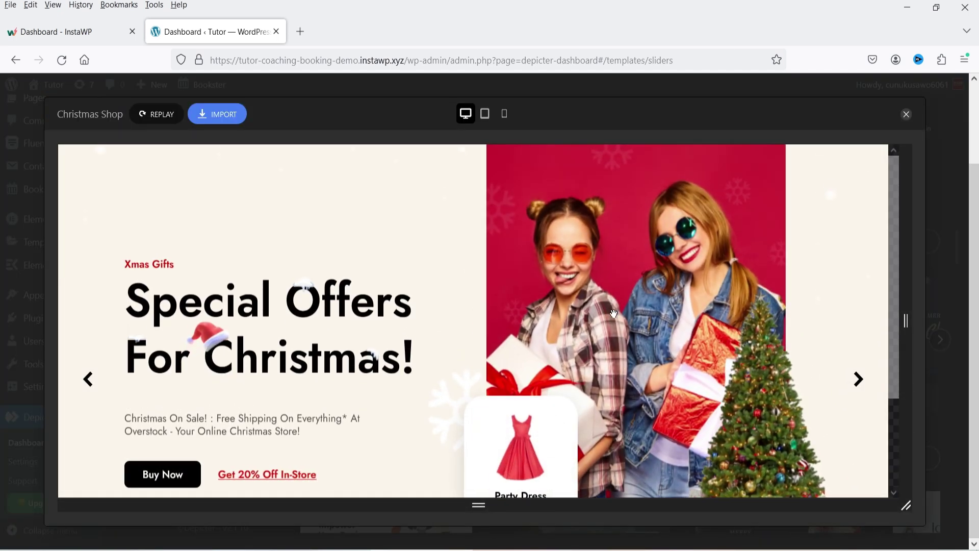
pyautogui.scroll(-2, 451, 399)
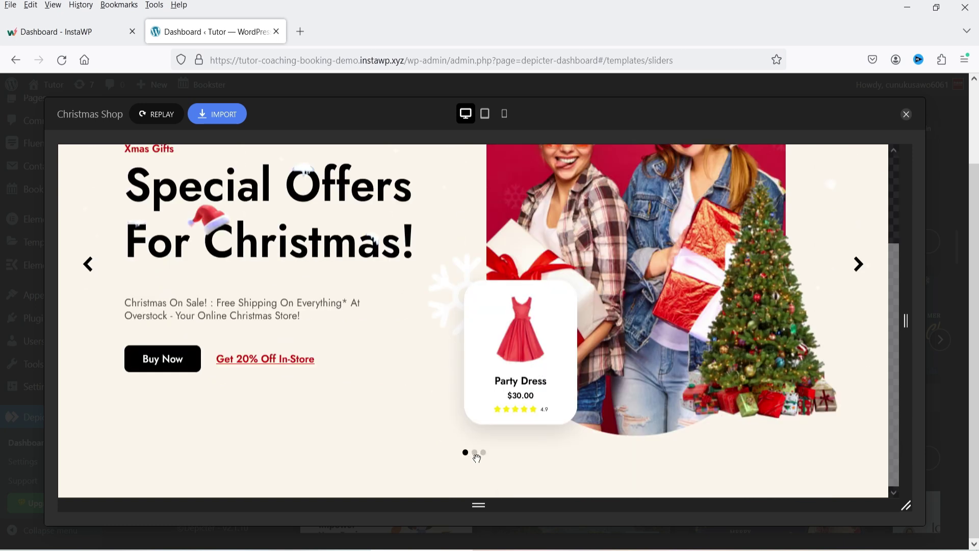
# Step through the remaining slides of the Christmas Shop preview and close it.
pyautogui.click(862, 270)
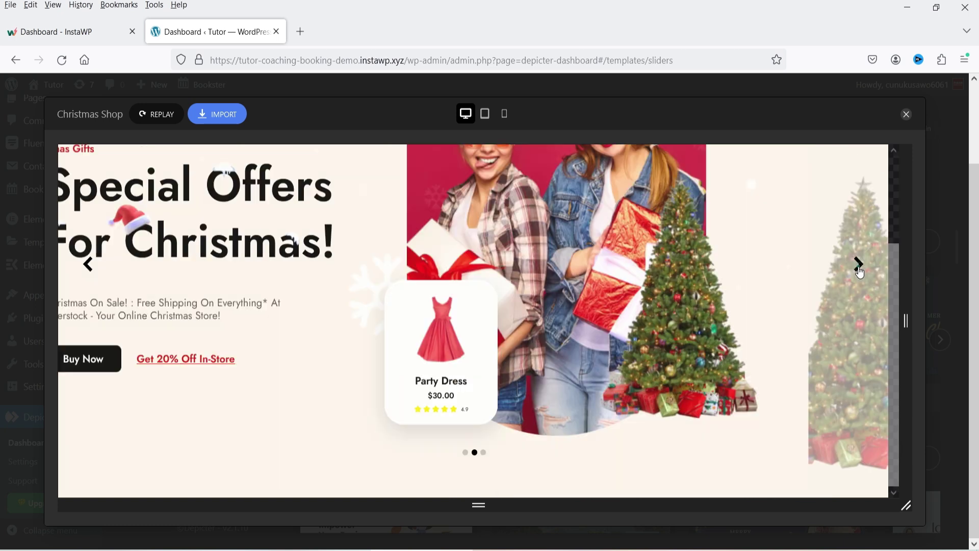
pyautogui.click(860, 271)
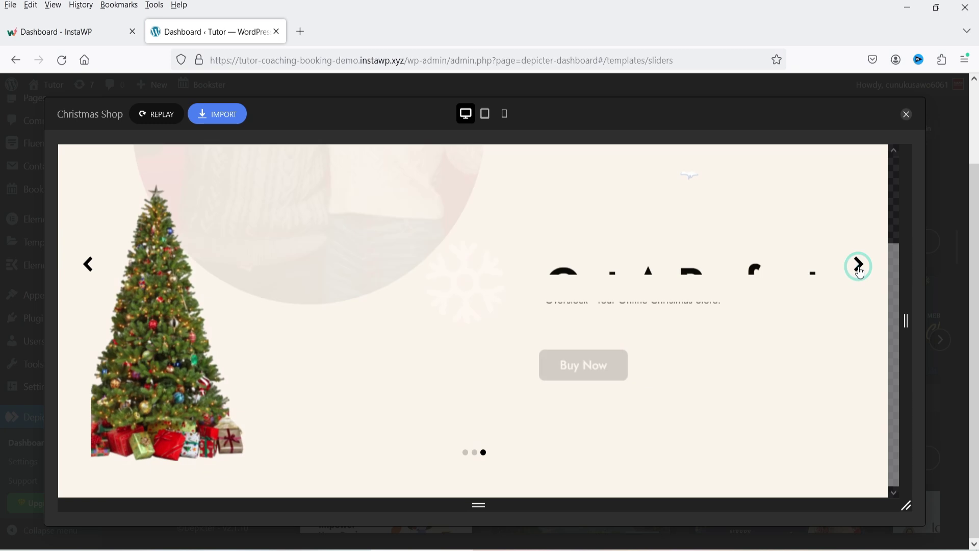
pyautogui.scroll(2, 828, 204)
pyautogui.click(907, 114)
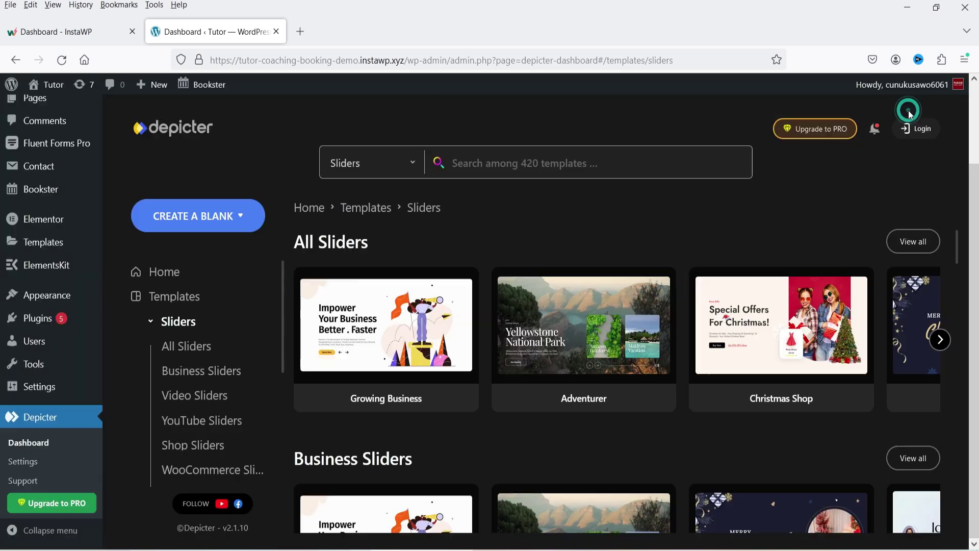
# Preview the Growing Business template from the business sliders, step through its slides in both directions, and close the preview.
pyautogui.scroll(-4, 403, 398)
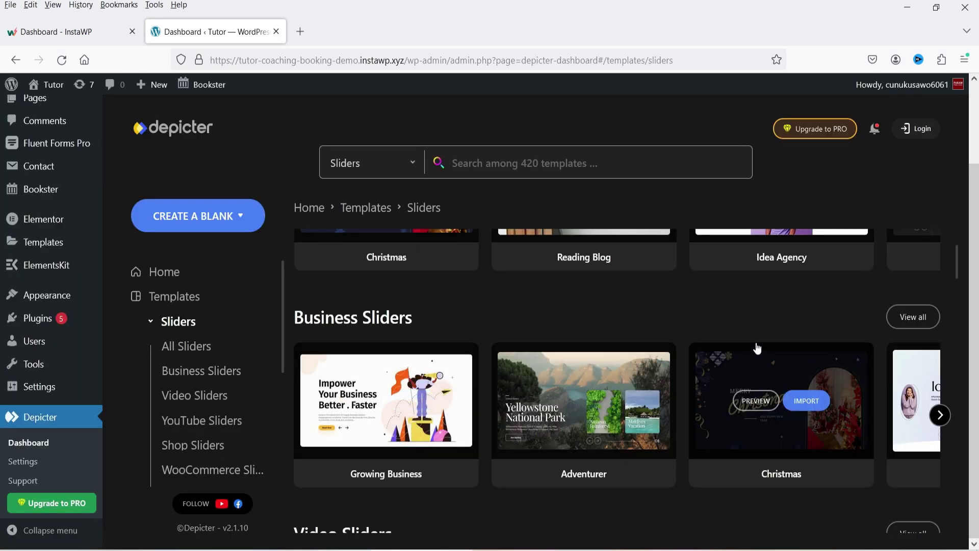
pyautogui.click(361, 400)
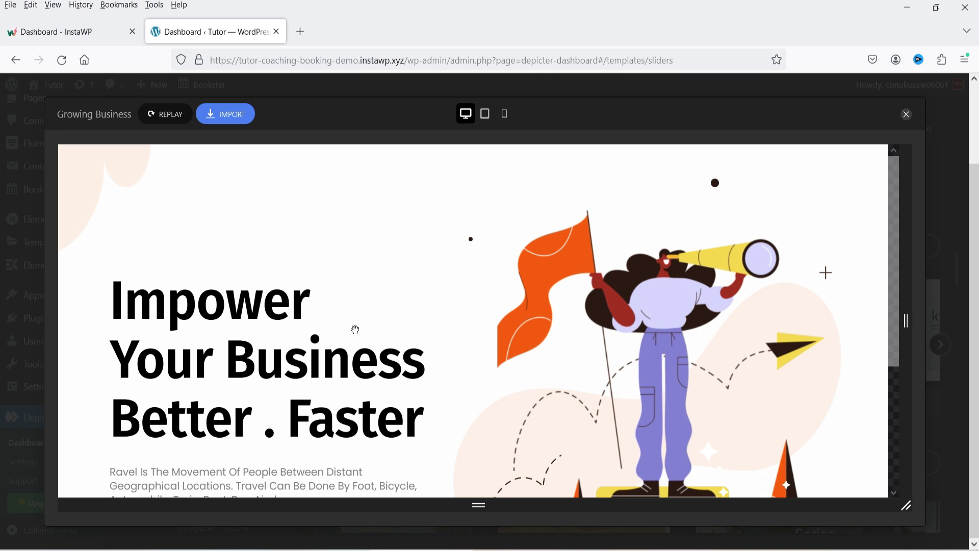
pyautogui.scroll(-3, 355, 330)
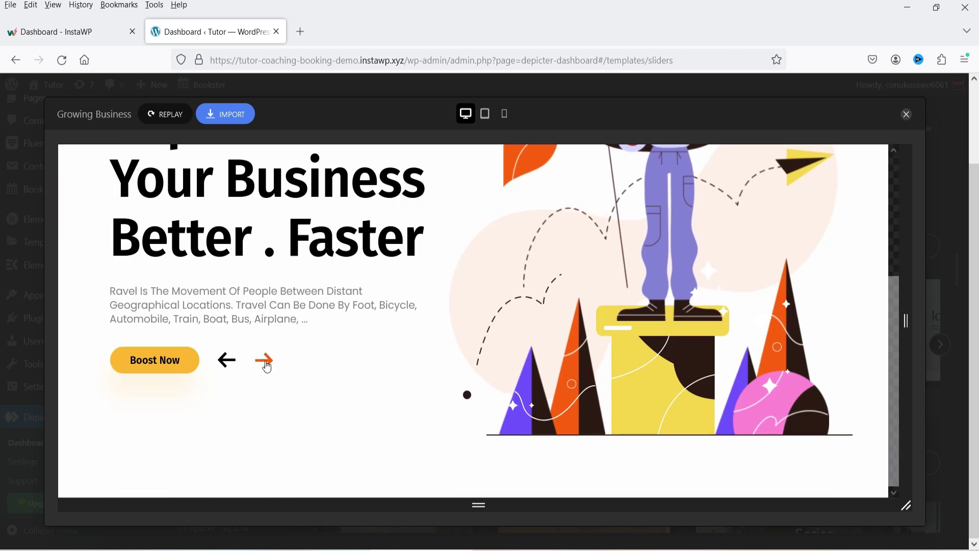
pyautogui.click(265, 364)
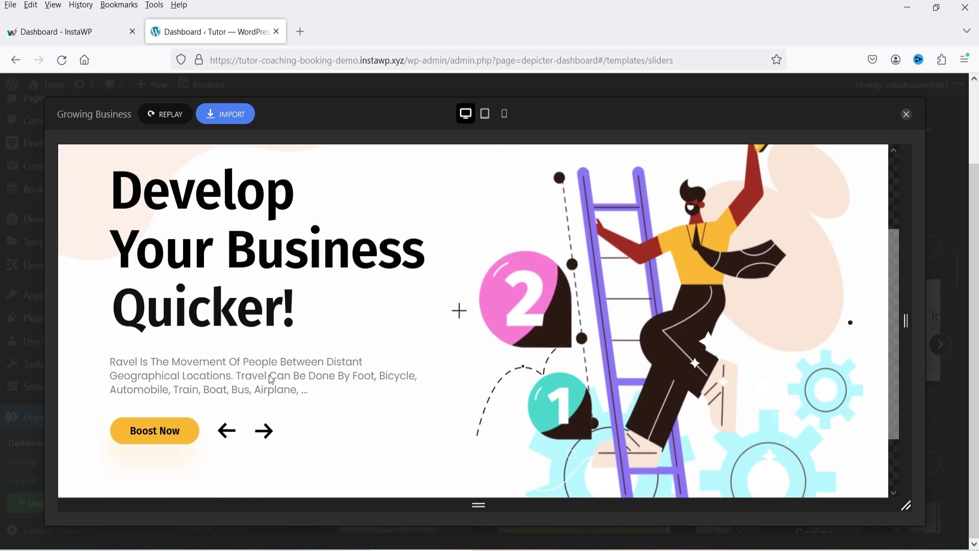
pyautogui.click(265, 433)
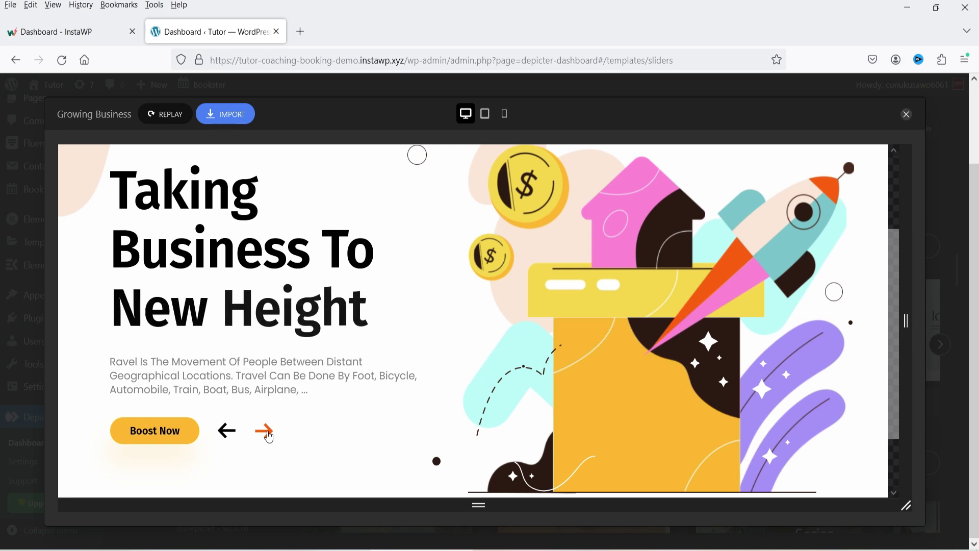
pyautogui.click(265, 434)
pyautogui.click(227, 431)
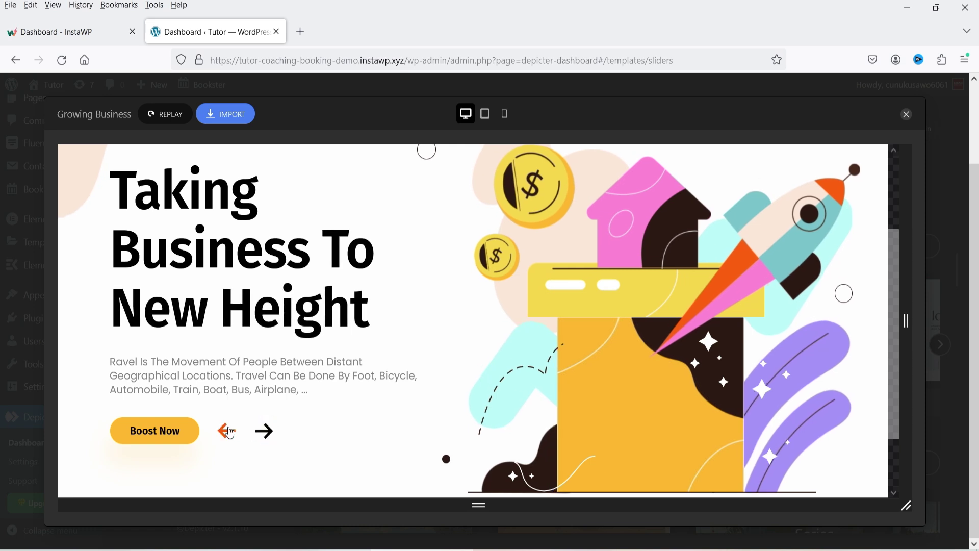
pyautogui.click(906, 114)
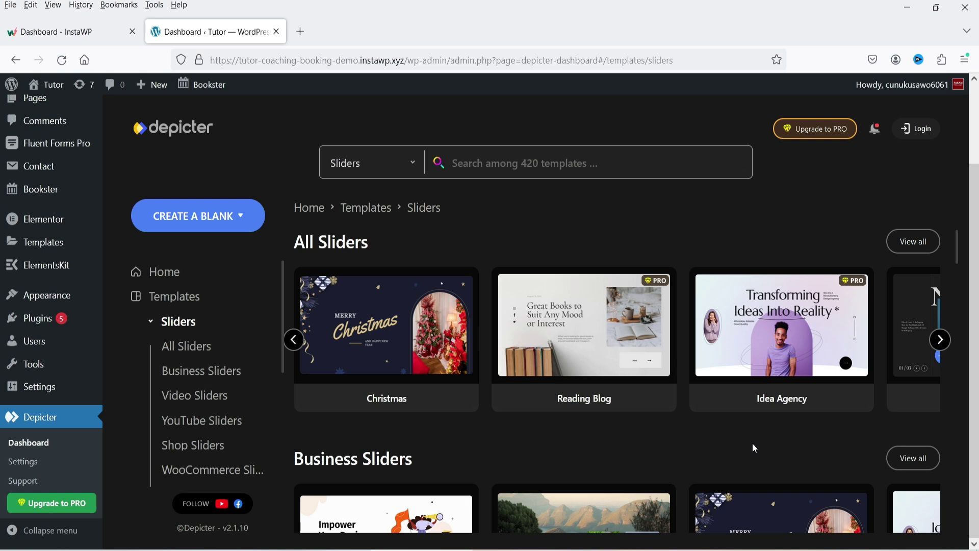
# Import the Christmas Shop slider template and page through its slides in the editor, returning to Slide 1.
pyautogui.click(294, 339)
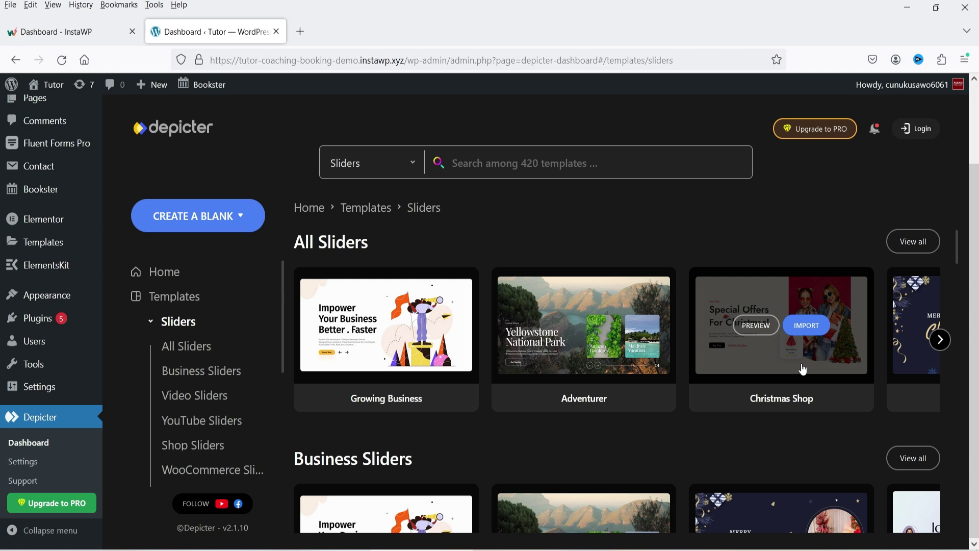
pyautogui.click(808, 329)
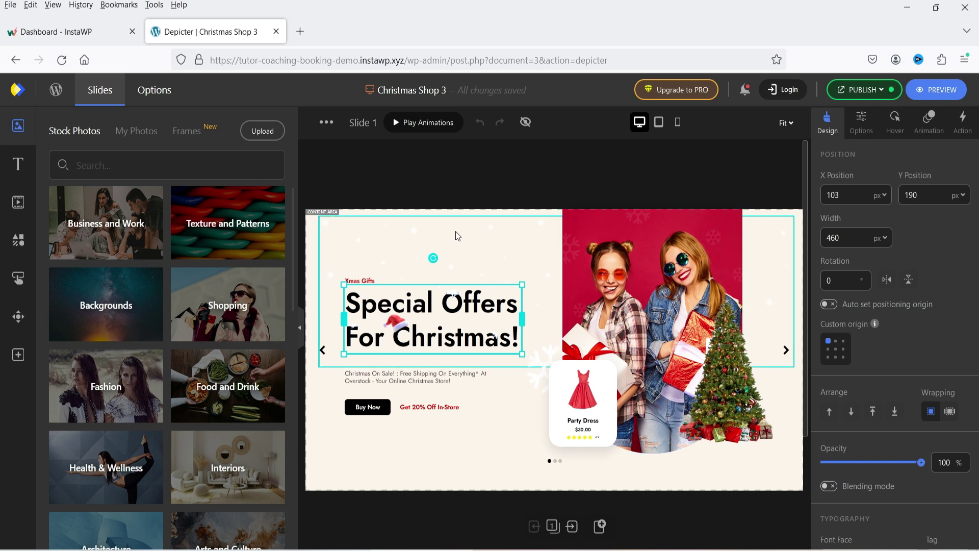
pyautogui.click(569, 528)
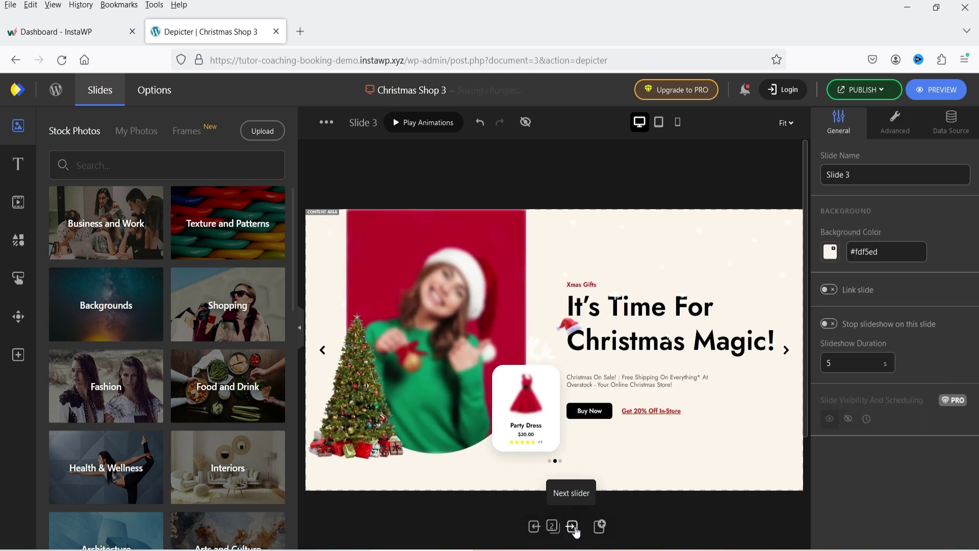
pyautogui.click(574, 527)
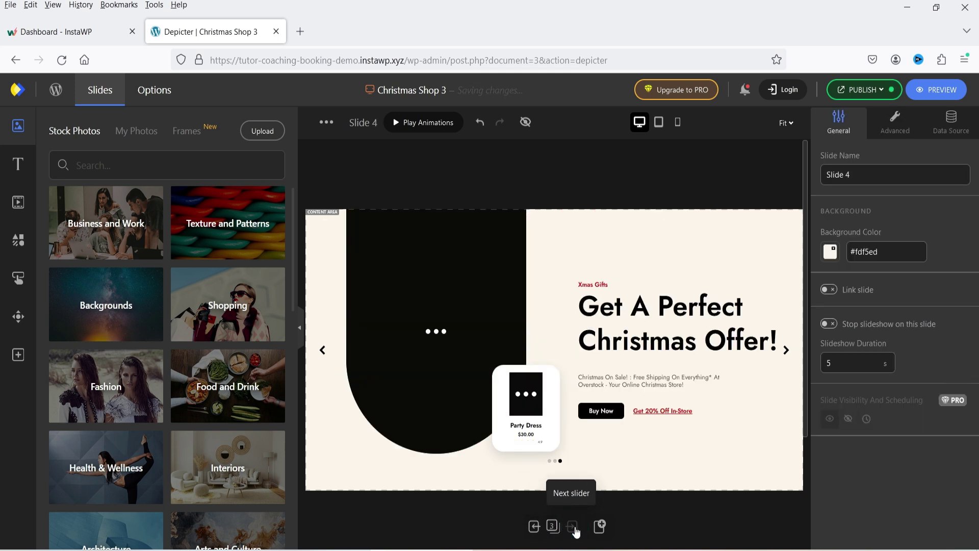
pyautogui.click(535, 528)
pyautogui.click(536, 528)
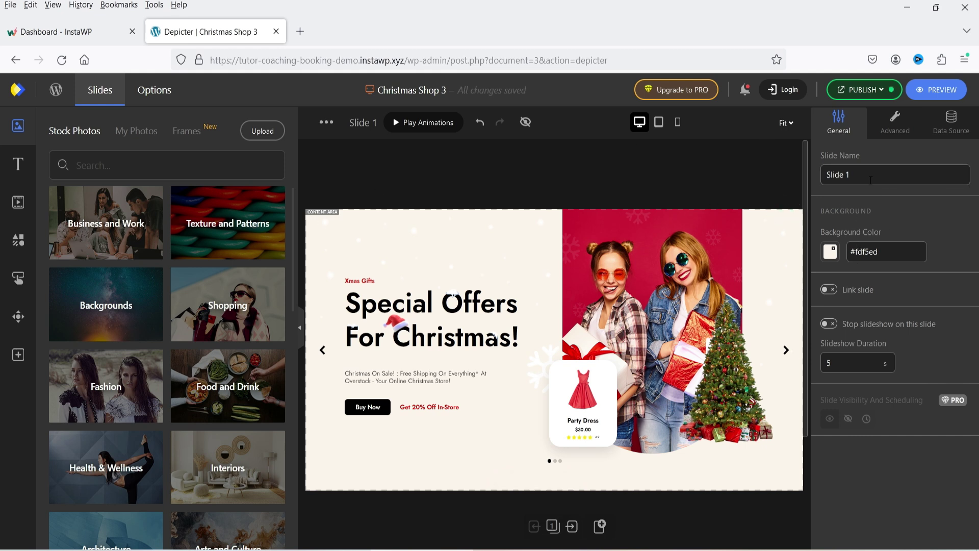
# Set the background color of Slide 1 to orange #ffa143.
pyautogui.click(831, 253)
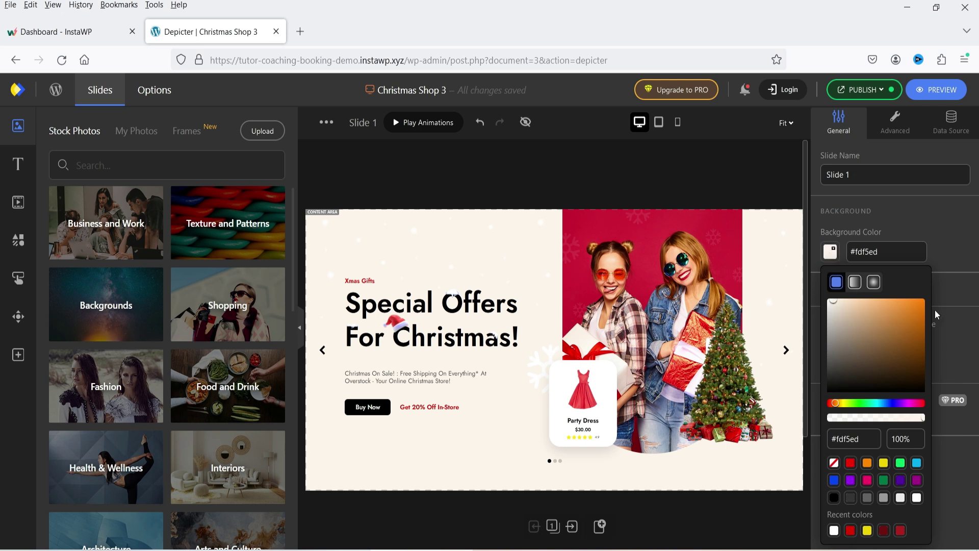
pyautogui.click(916, 307)
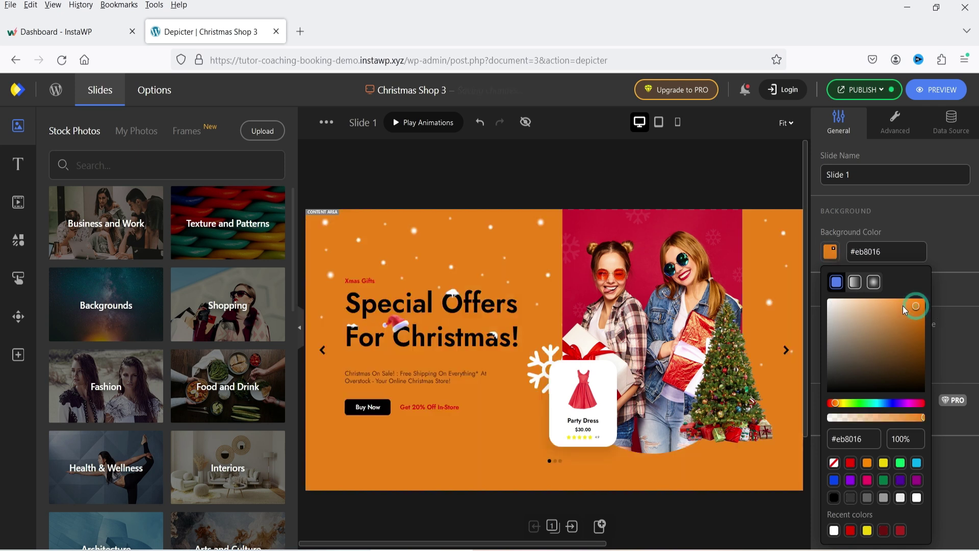
pyautogui.click(901, 304)
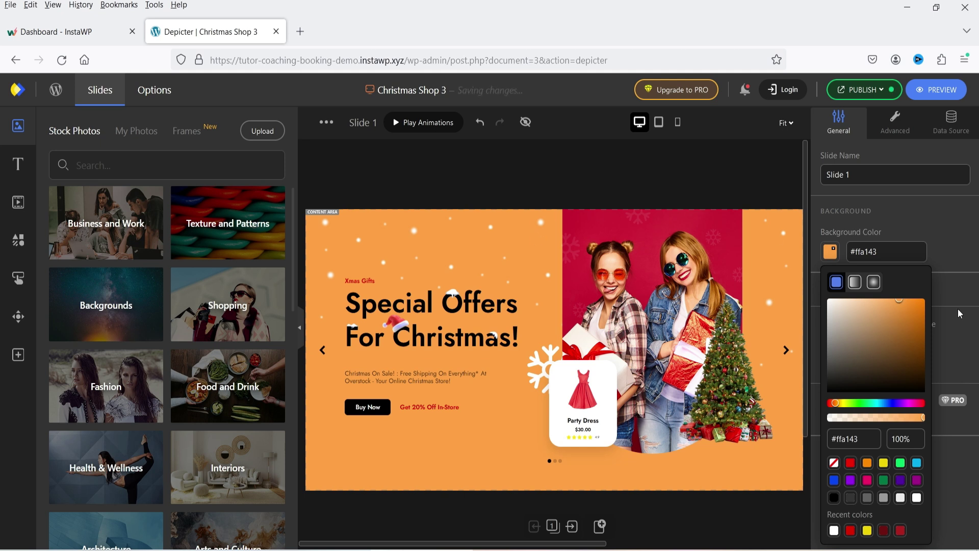
pyautogui.click(953, 291)
pyautogui.click(955, 294)
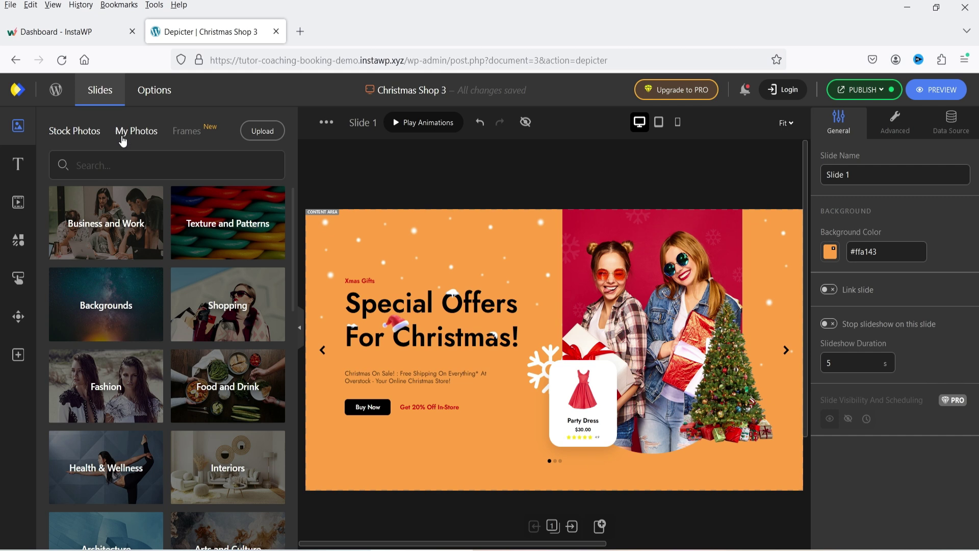
# Look over the site's own photos and the photo upload and media library options, and close the upload dialog without inserting anything.
pyautogui.click(139, 132)
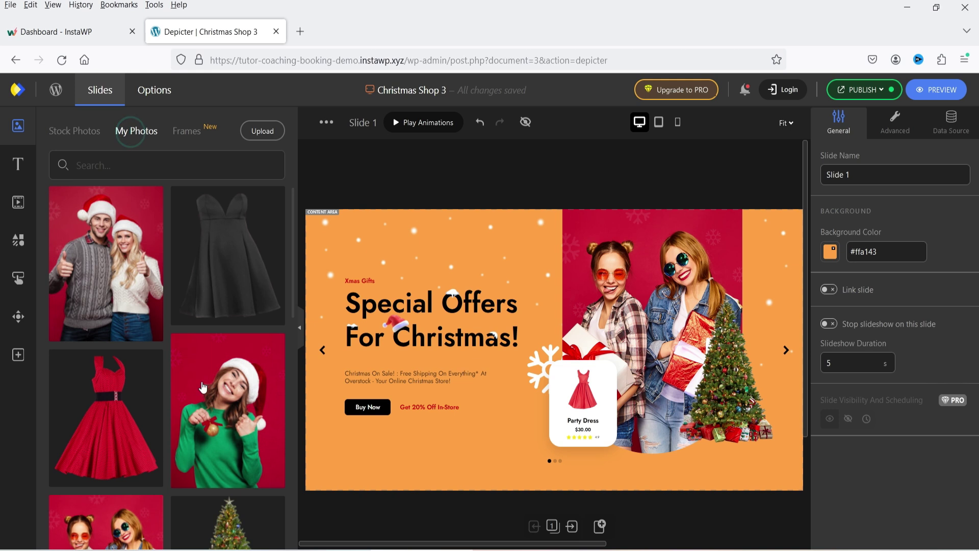
pyautogui.click(261, 134)
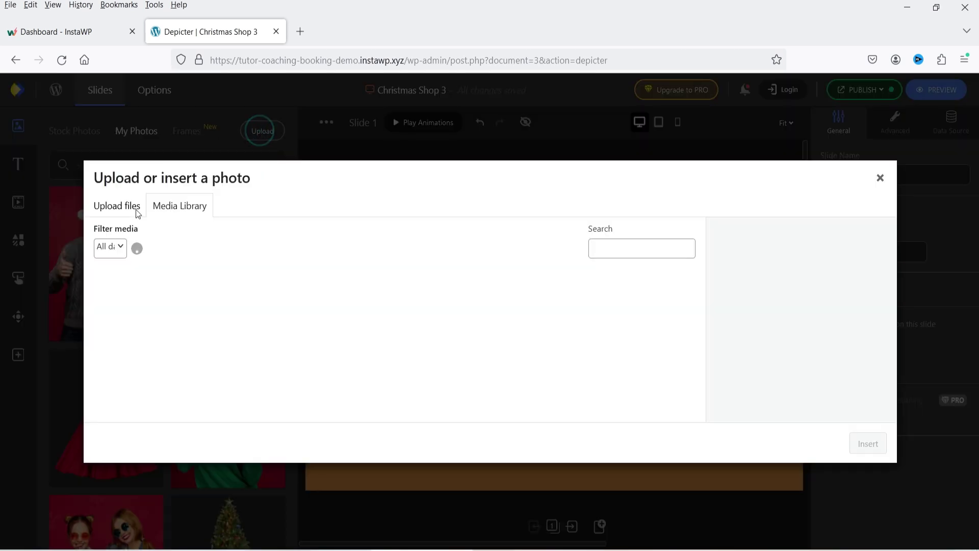
pyautogui.click(119, 208)
pyautogui.click(176, 207)
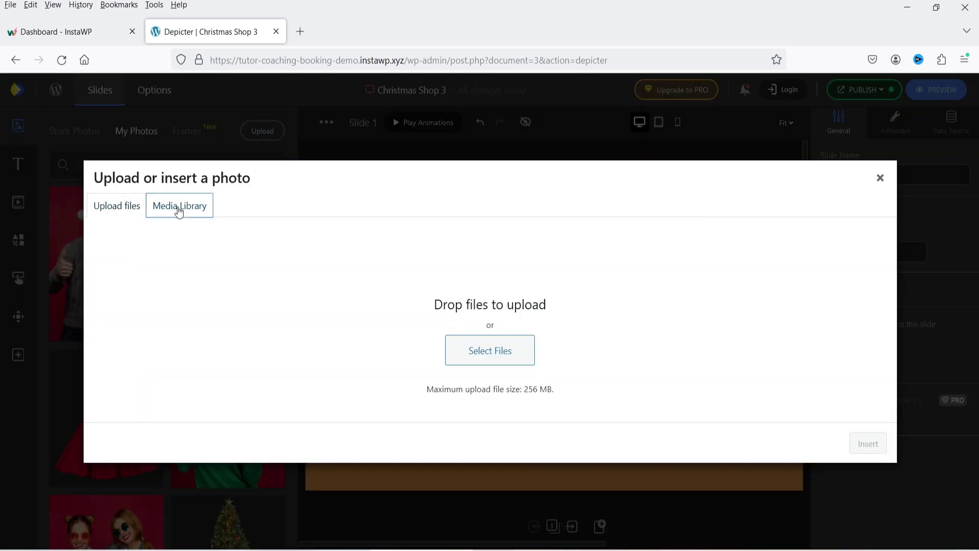
pyautogui.click(880, 178)
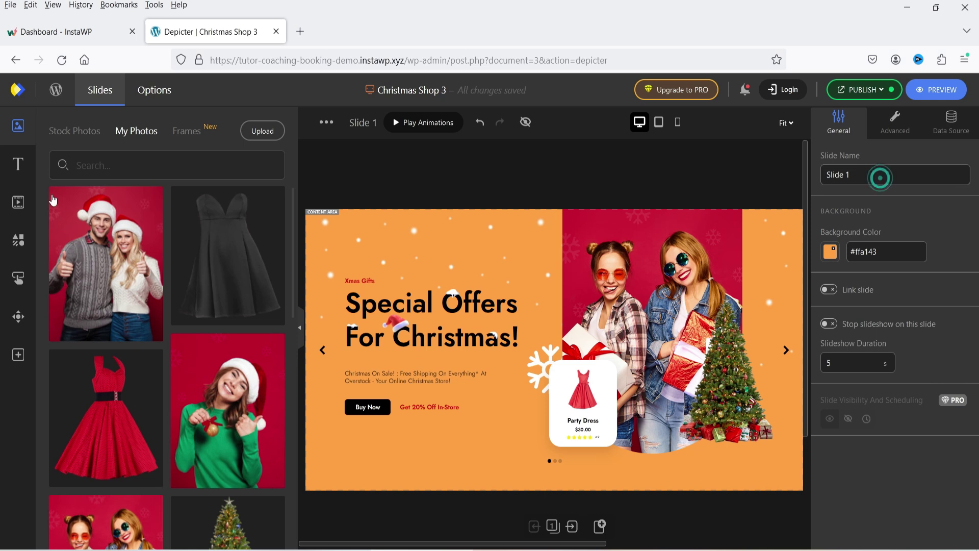
# Browse the Shopping category of the stock photos and clear the category search.
pyautogui.click(80, 132)
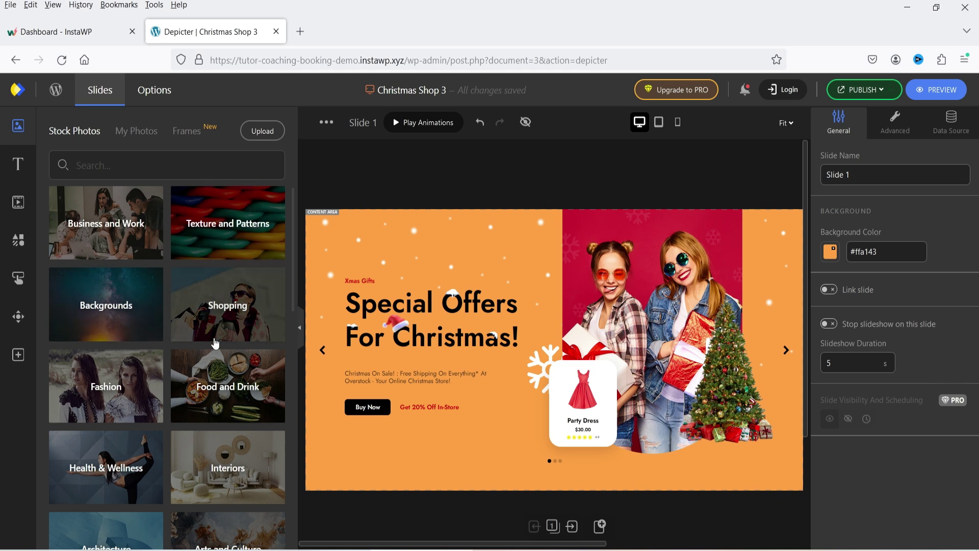
pyautogui.click(213, 293)
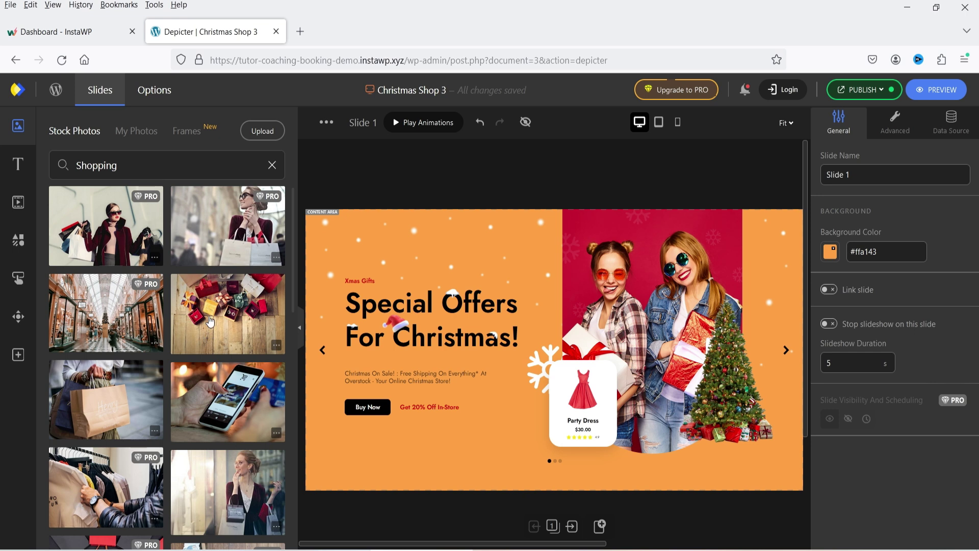
pyautogui.scroll(-4, 210, 321)
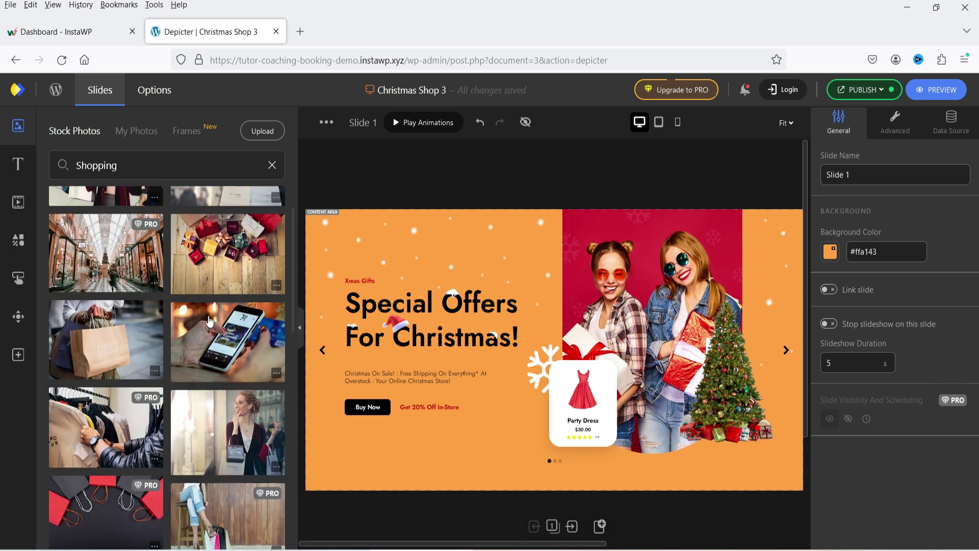
pyautogui.scroll(4, 194, 285)
pyautogui.click(272, 165)
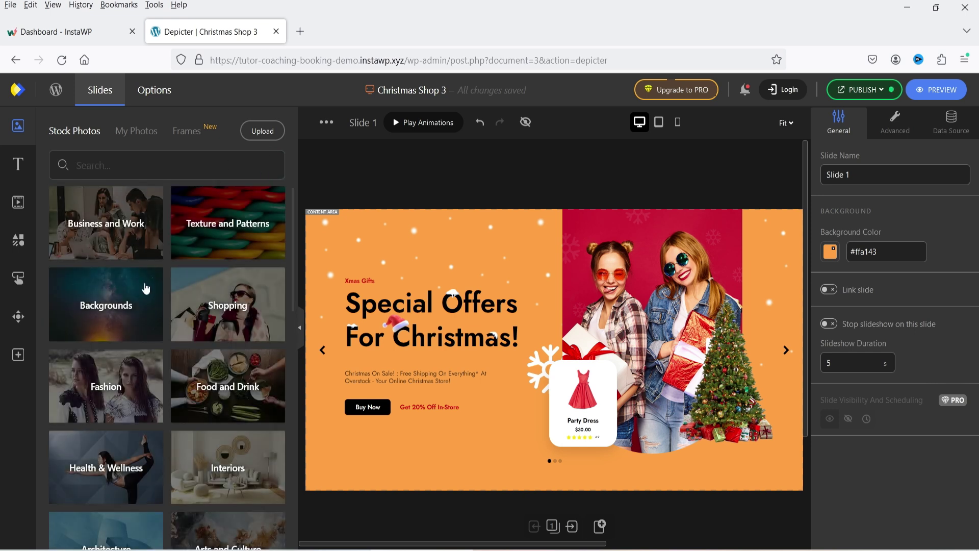
# Try adding a pink marbled photo from the Texture and Patterns stock category to Slide 1, and undo the placement.
pyautogui.click(219, 234)
pyautogui.scroll(-5, 218, 235)
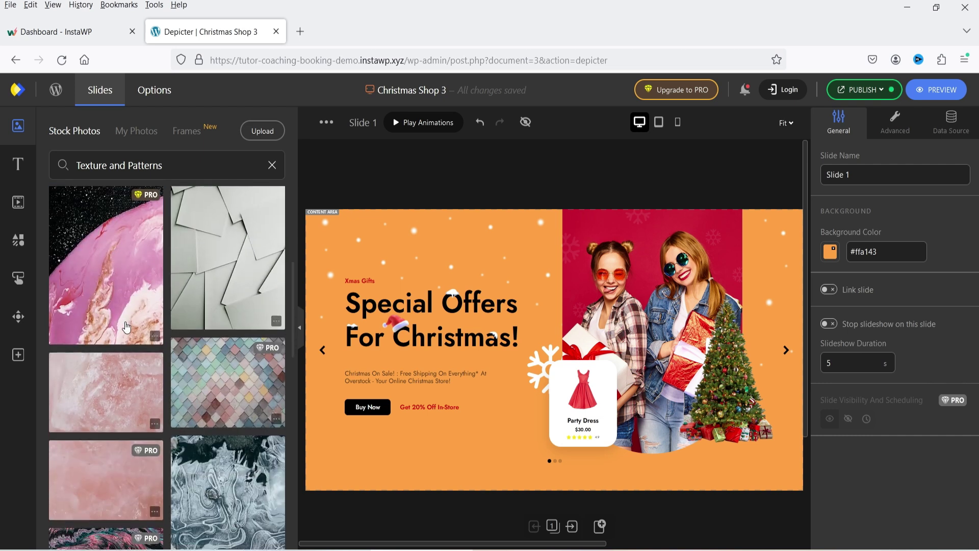
pyautogui.scroll(-2, 126, 326)
pyautogui.moveTo(88, 323); pyautogui.dragTo(358, 250)
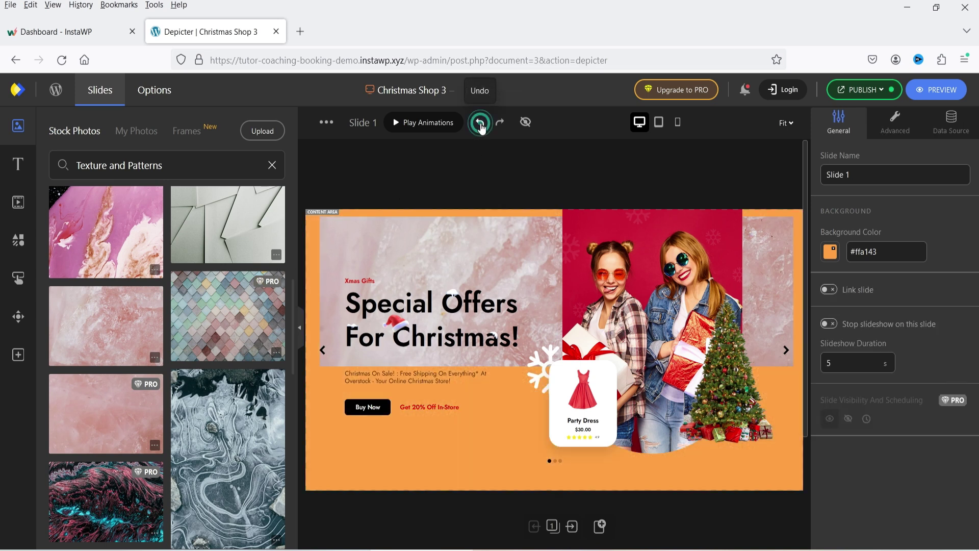
pyautogui.click(481, 124)
# Search the stock photos for "chrismas" and look through the resulting images.
pyautogui.click(272, 165)
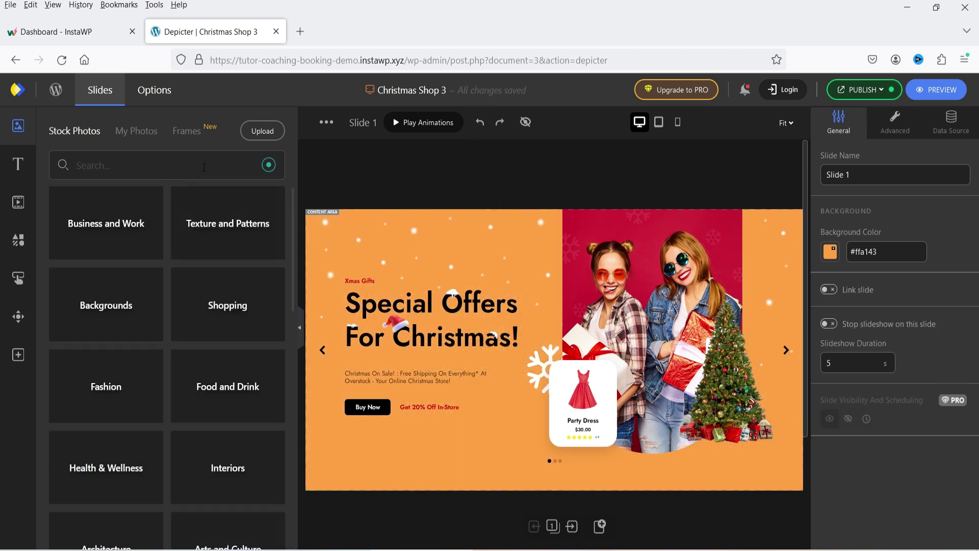
pyautogui.write('ch')
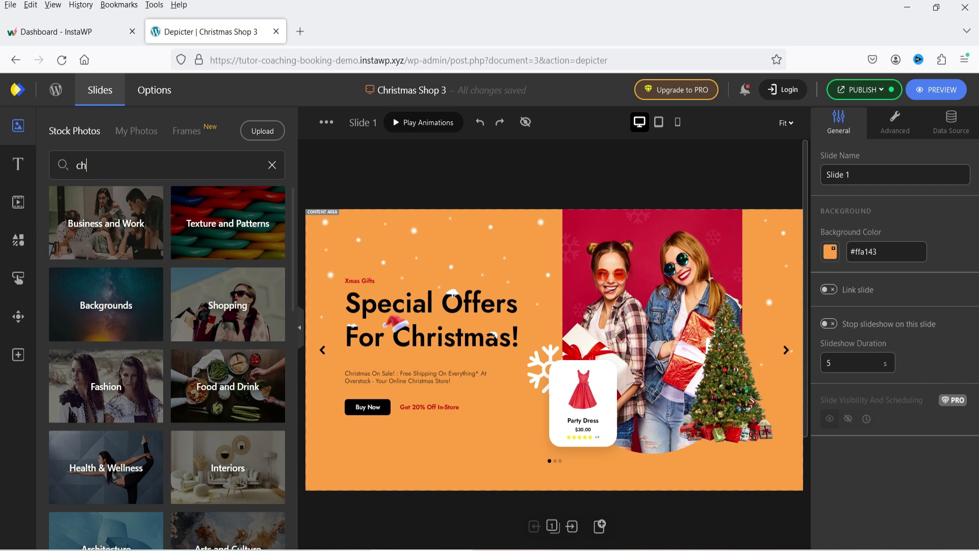
pyautogui.write('ri')
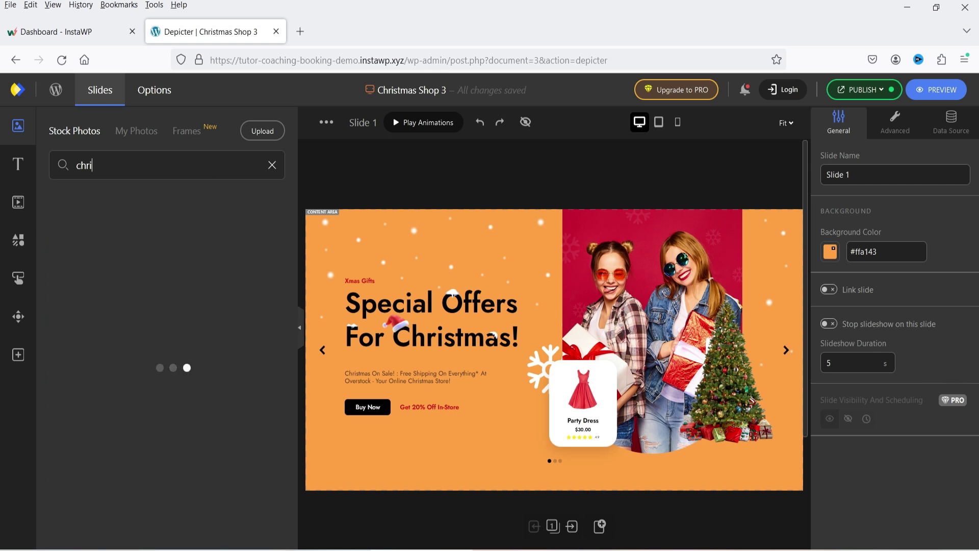
pyautogui.write('smas')
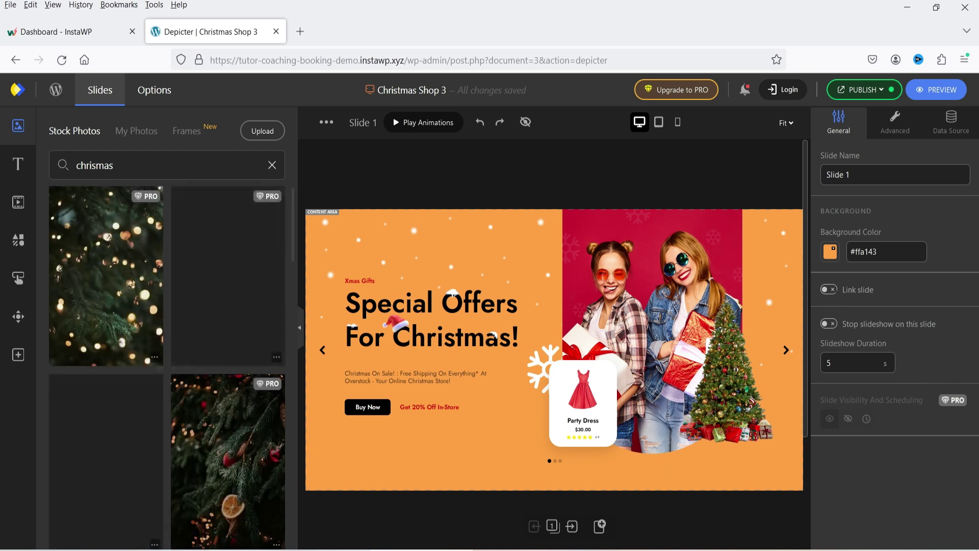
pyautogui.scroll(-10, 250, 354)
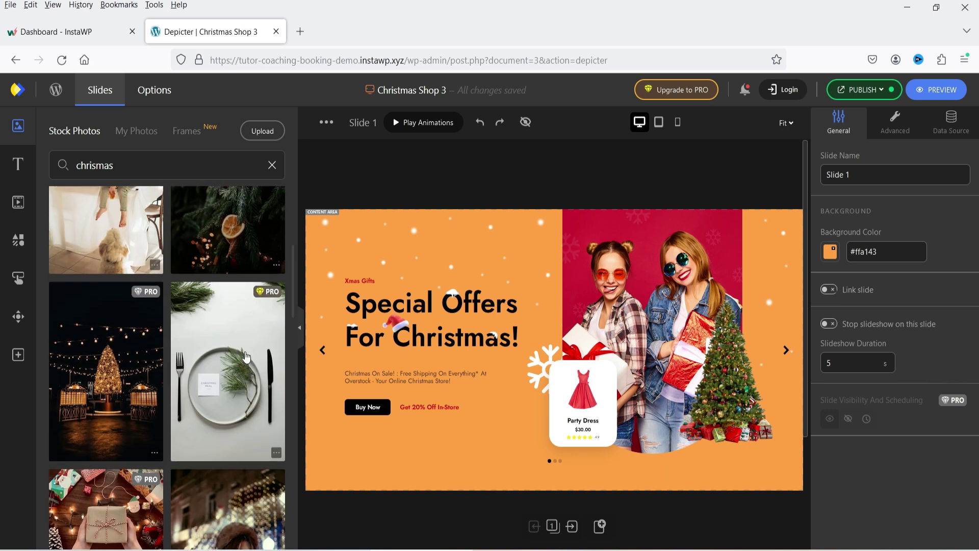
pyautogui.scroll(-5, 239, 364)
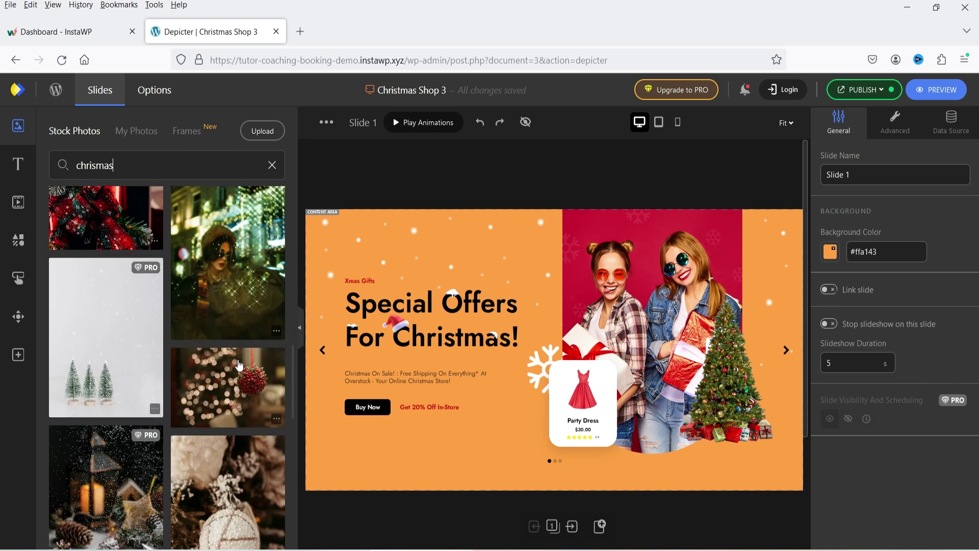
# Try adding the stock photo of blurred tree lights with a red bauble to Slide 1's background, and undo it.
pyautogui.moveTo(217, 245); pyautogui.dragTo(319, 213)
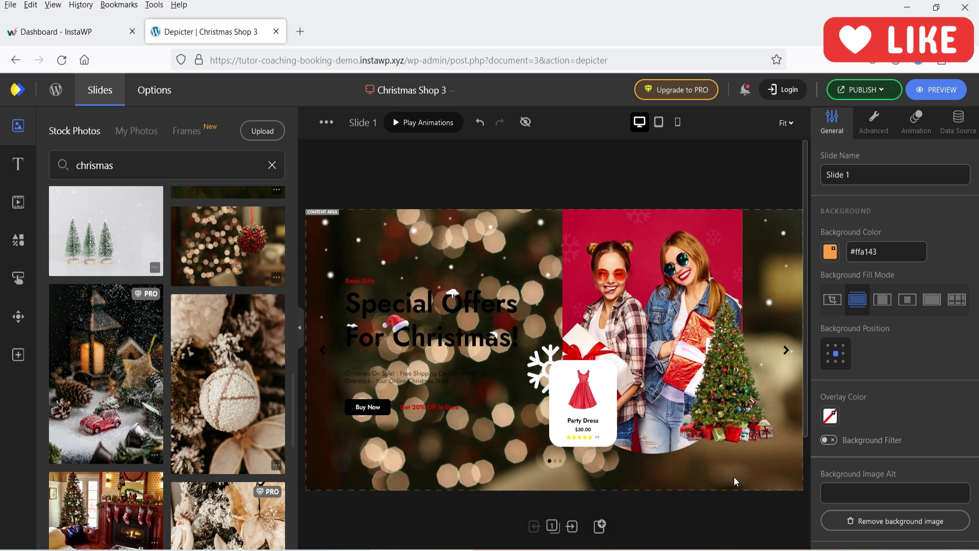
pyautogui.click(482, 124)
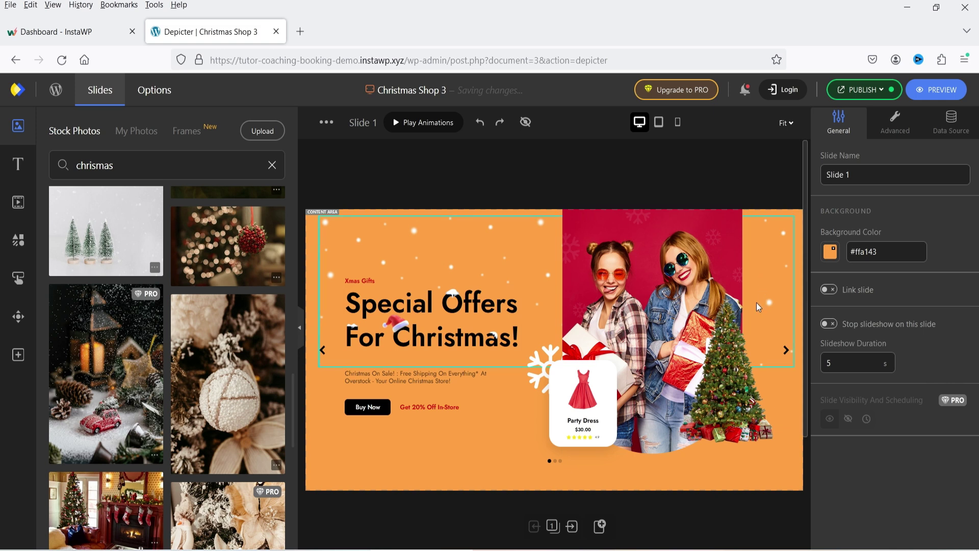
# Inspect Slide 1's individual elements, including the texts, Buy Now button, photo, tree, product card, snowflake and snow overlay.
pyautogui.click(350, 280)
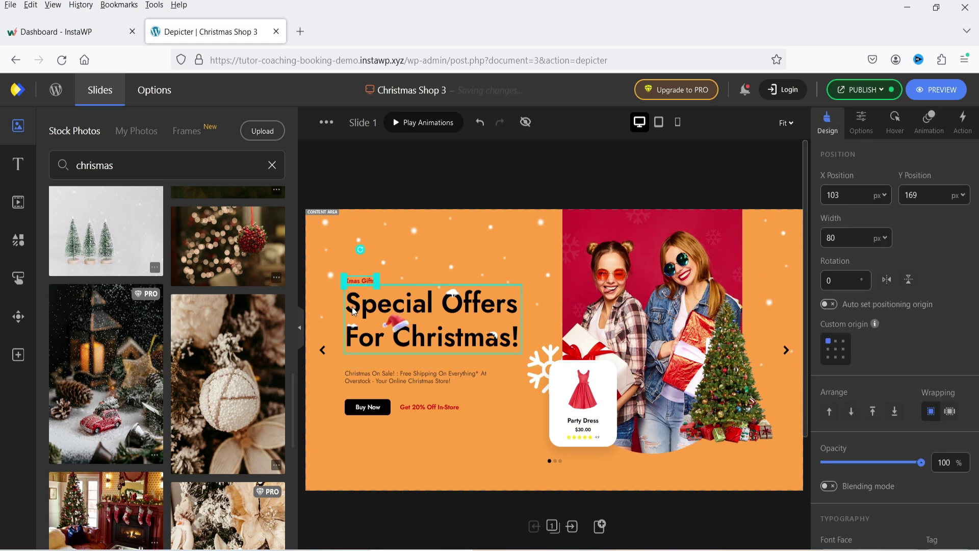
pyautogui.click(359, 375)
pyautogui.click(363, 409)
pyautogui.click(433, 408)
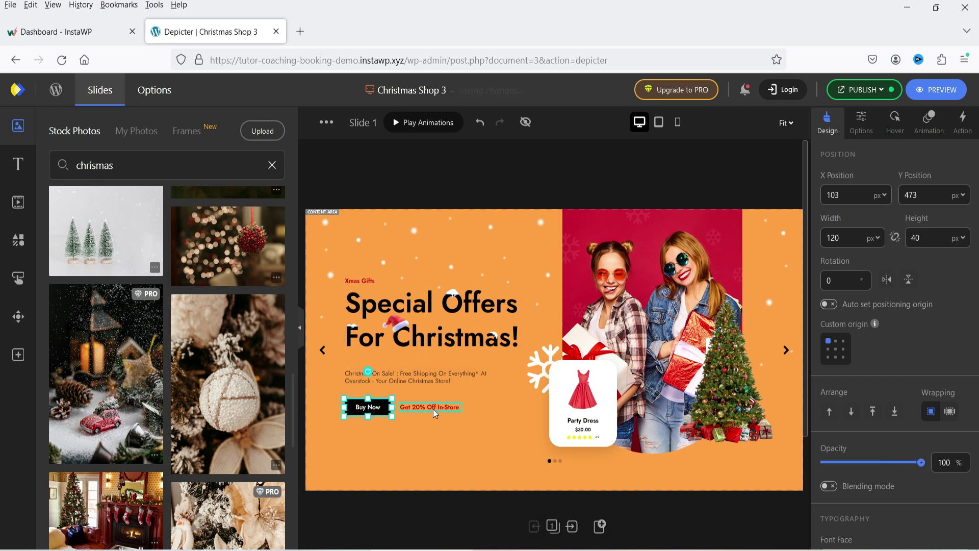
pyautogui.click(641, 284)
pyautogui.click(734, 402)
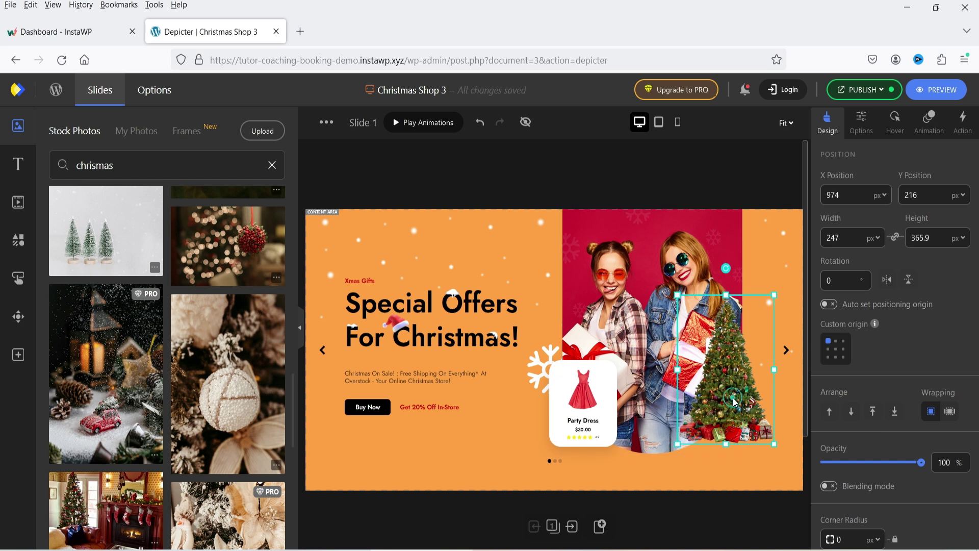
pyautogui.click(577, 416)
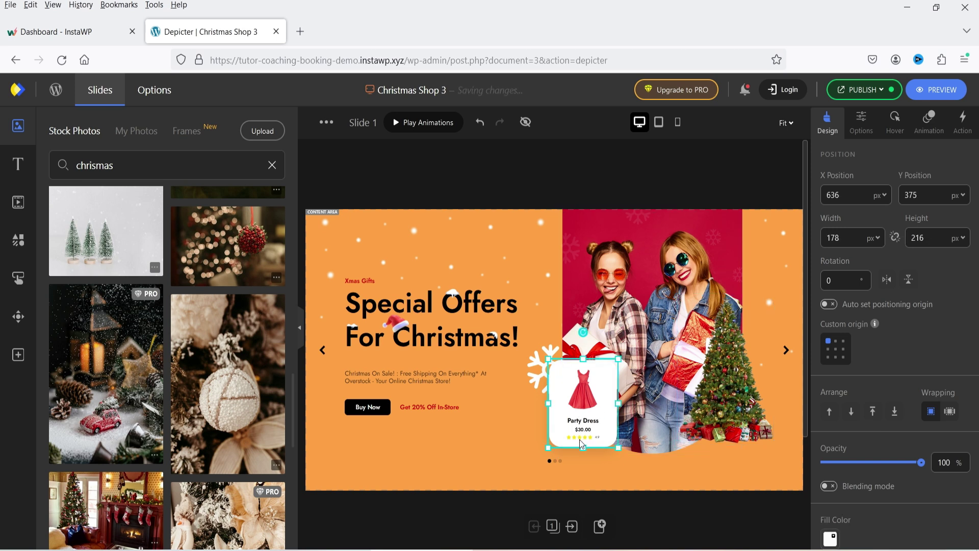
pyautogui.click(542, 368)
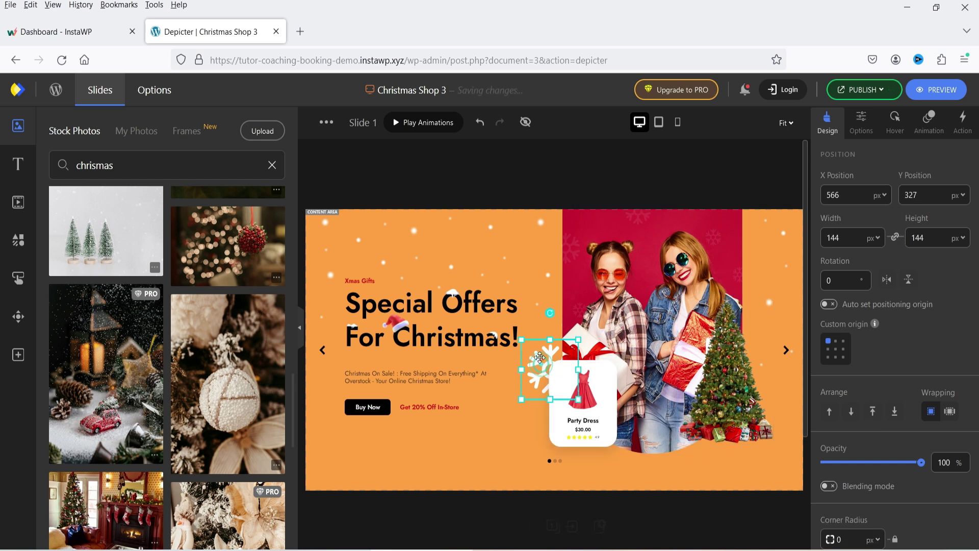
pyautogui.click(547, 272)
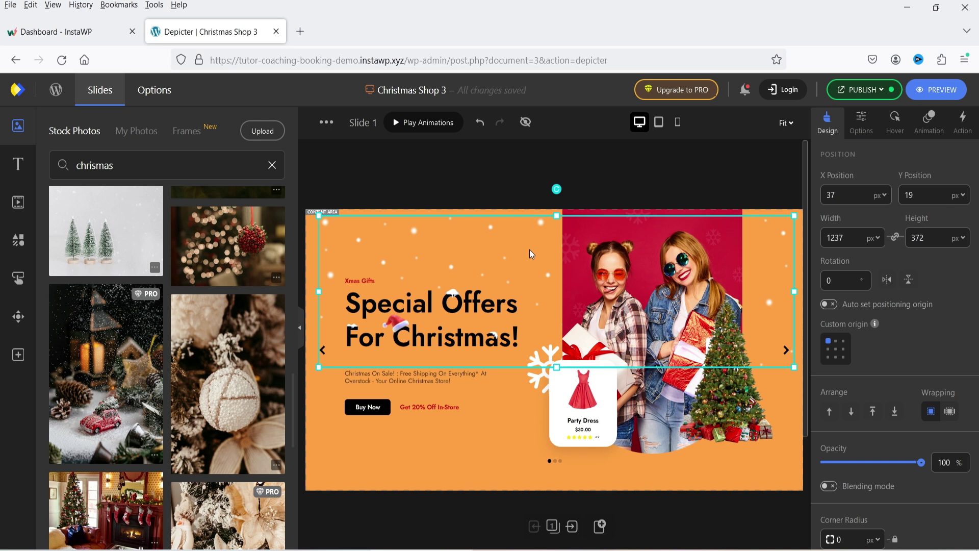
pyautogui.click(359, 284)
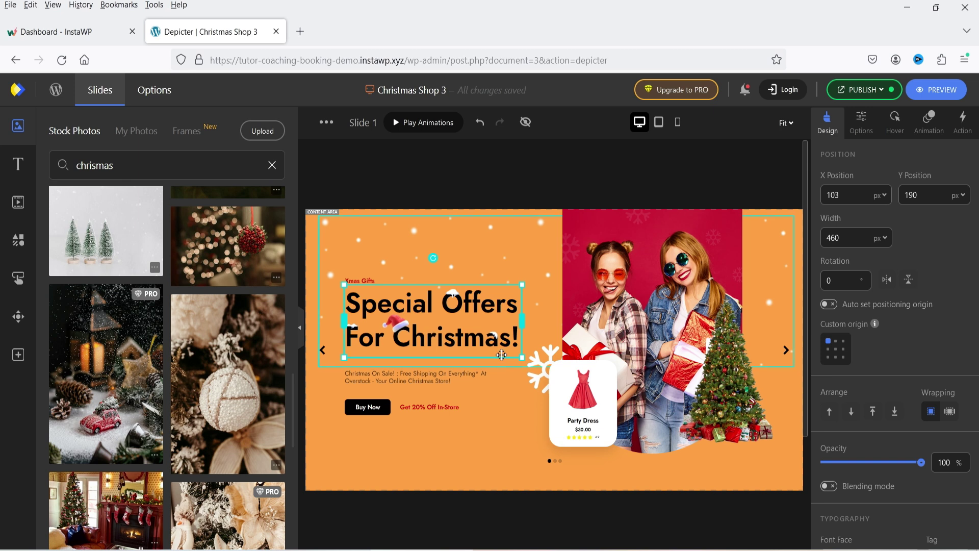
pyautogui.doubleClick(434, 333)
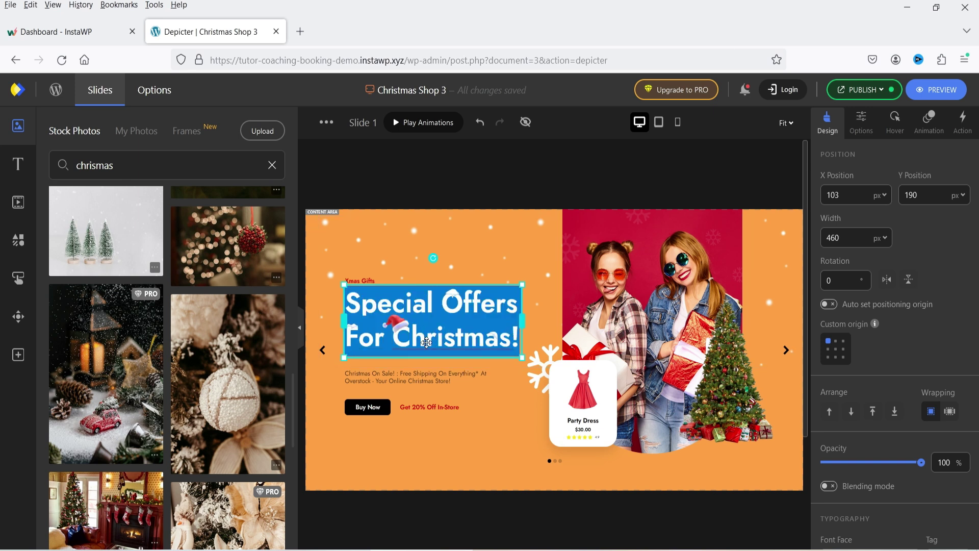
pyautogui.click(434, 334)
# Move the snow cap graphic above the heading, resize it, and place it back on the "O" of "Offers".
pyautogui.click(453, 294)
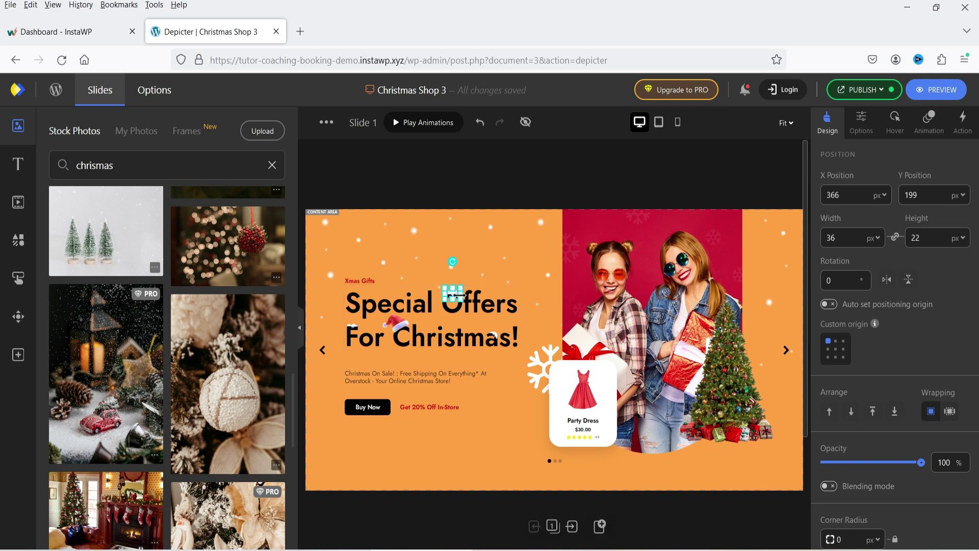
pyautogui.moveTo(451, 294); pyautogui.dragTo(452, 257)
pyautogui.moveTo(445, 270); pyautogui.dragTo(419, 274)
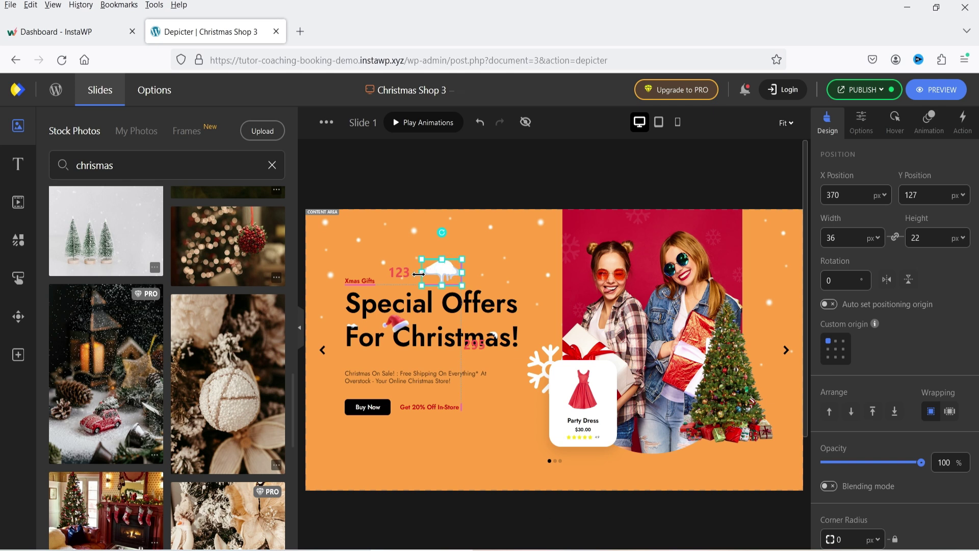
pyautogui.click(449, 458)
pyautogui.click(440, 267)
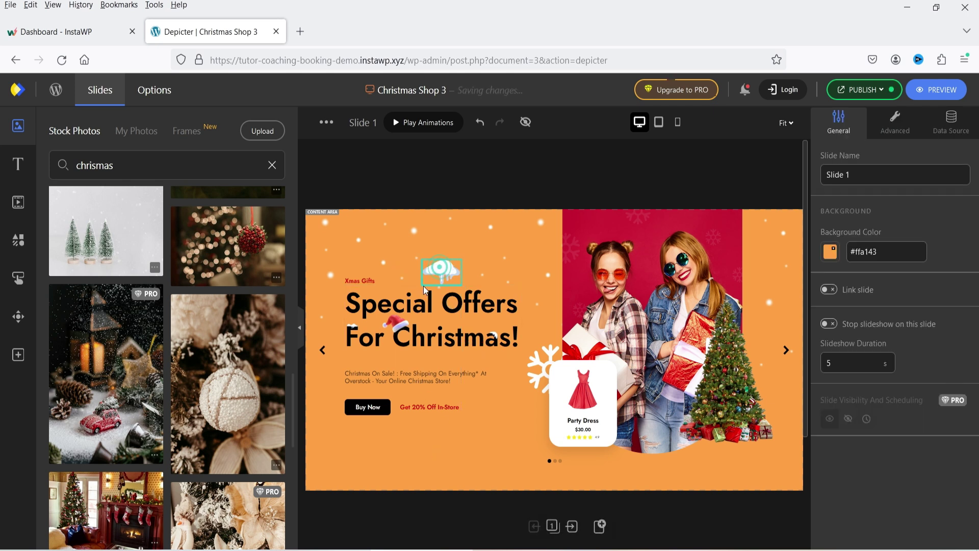
pyautogui.moveTo(439, 283)
pyautogui.mouseDown()
pyautogui.moveTo(450, 276)
pyautogui.moveTo(450, 290)
pyautogui.mouseUp()
# Nudge the "Special Offers For Christmas!" heading slightly to the left and move it back into line.
pyautogui.click(354, 284)
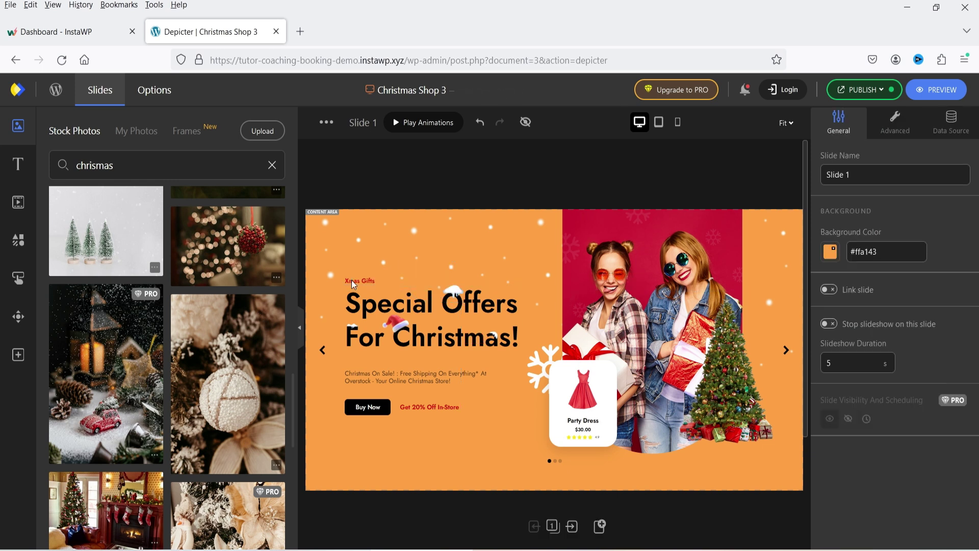
pyautogui.click(360, 281)
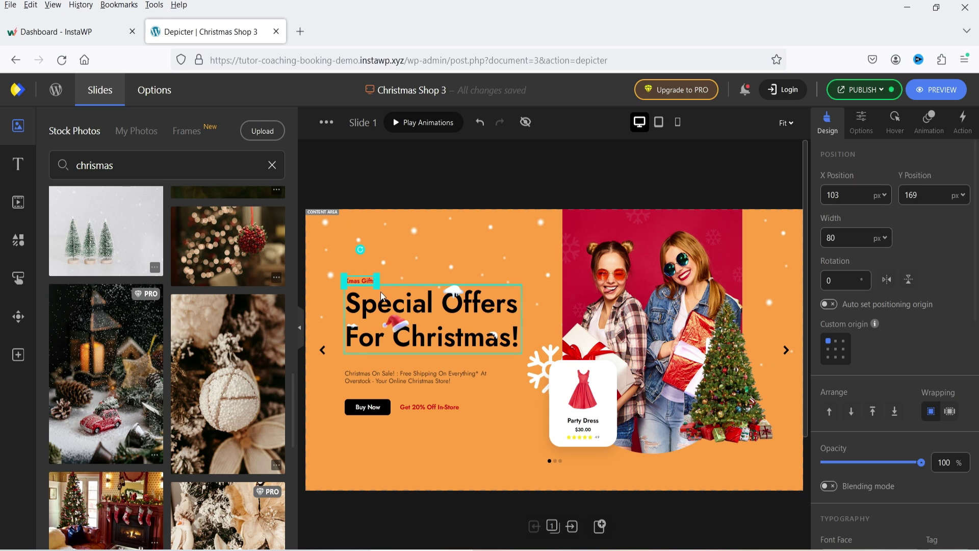
pyautogui.click(404, 307)
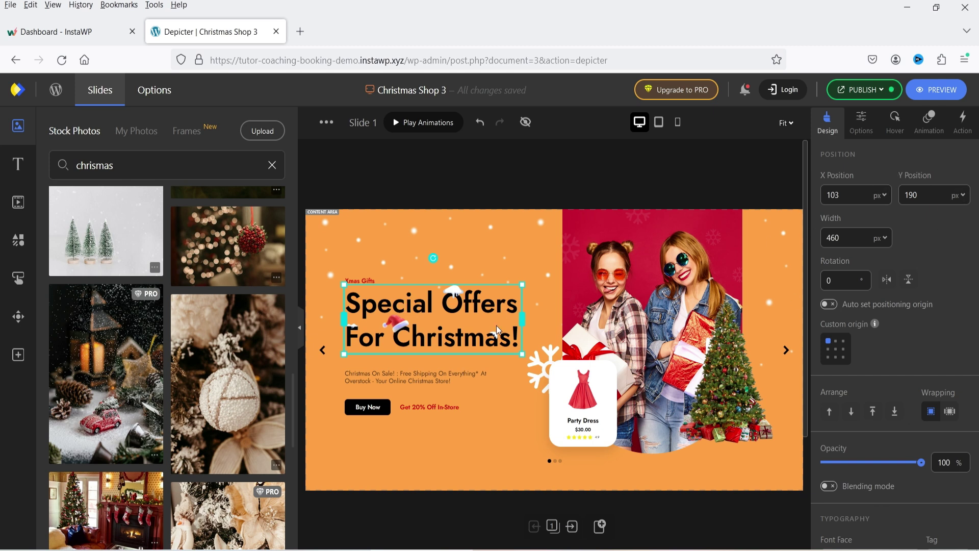
pyautogui.moveTo(491, 335); pyautogui.dragTo(486, 332)
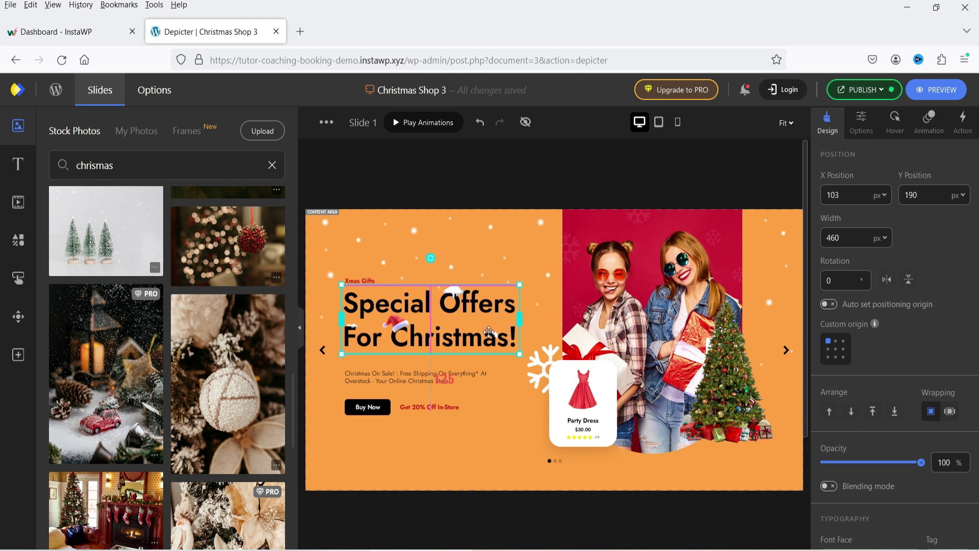
pyautogui.moveTo(488, 332); pyautogui.dragTo(491, 332)
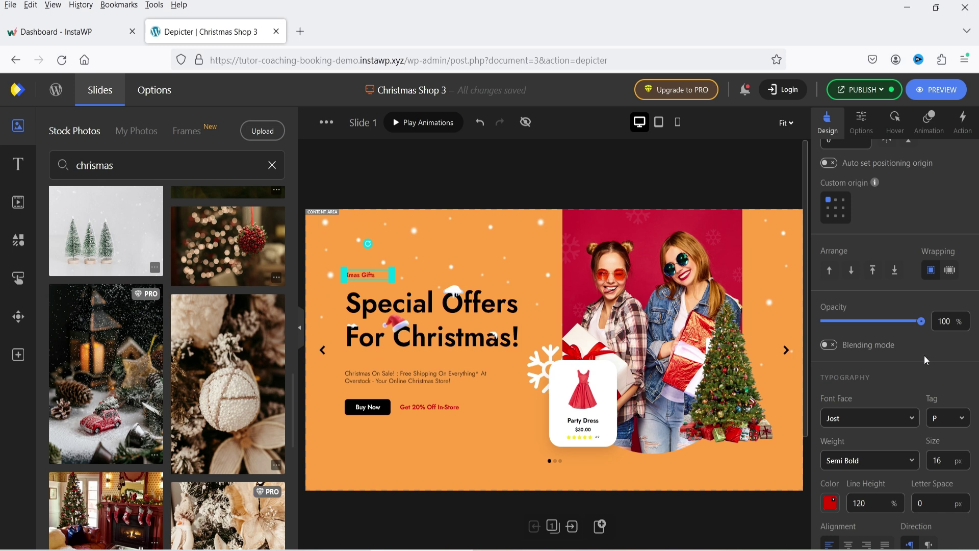
# Set the "Xmas Gifts" text size to 25 px and change its color to dark navy blue.
pyautogui.scroll(-3, 926, 360)
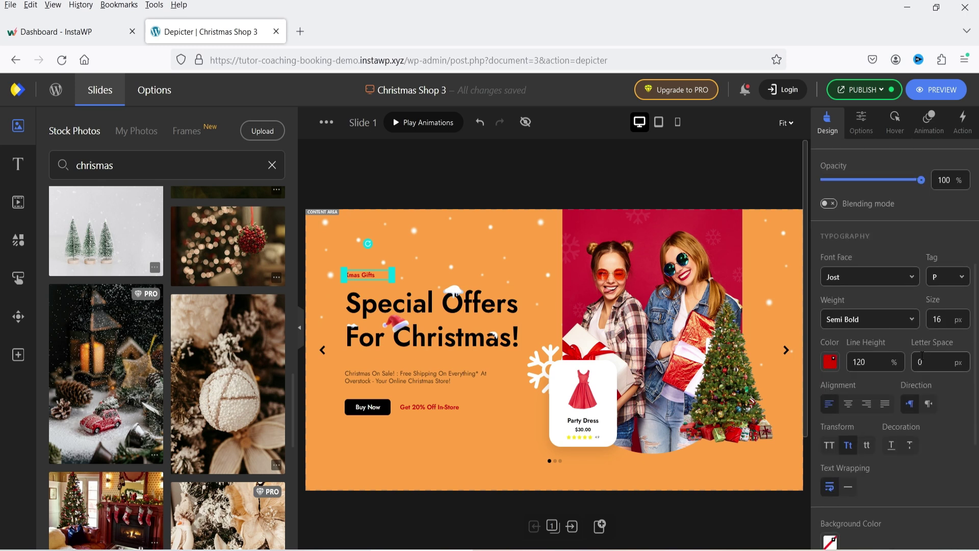
pyautogui.doubleClick(947, 319)
pyautogui.write('25')
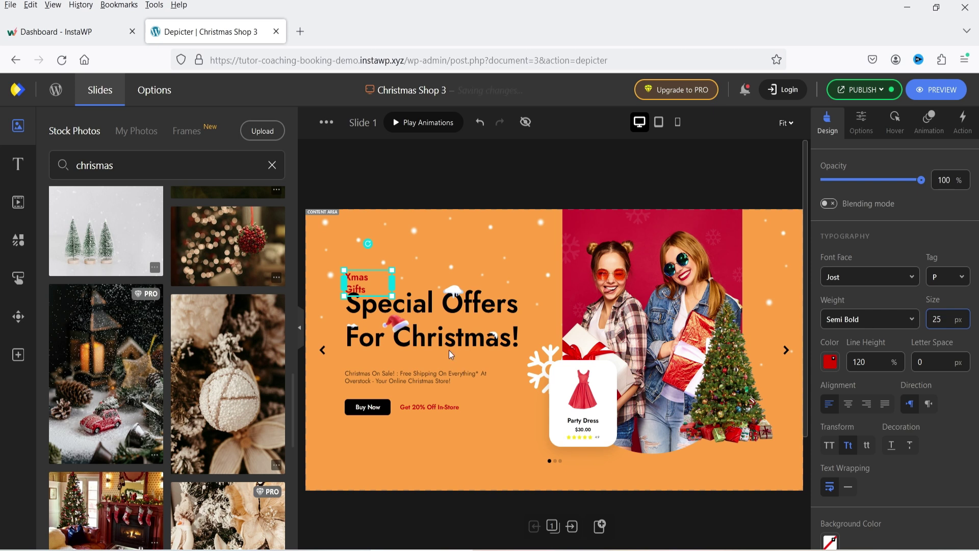
pyautogui.click(830, 363)
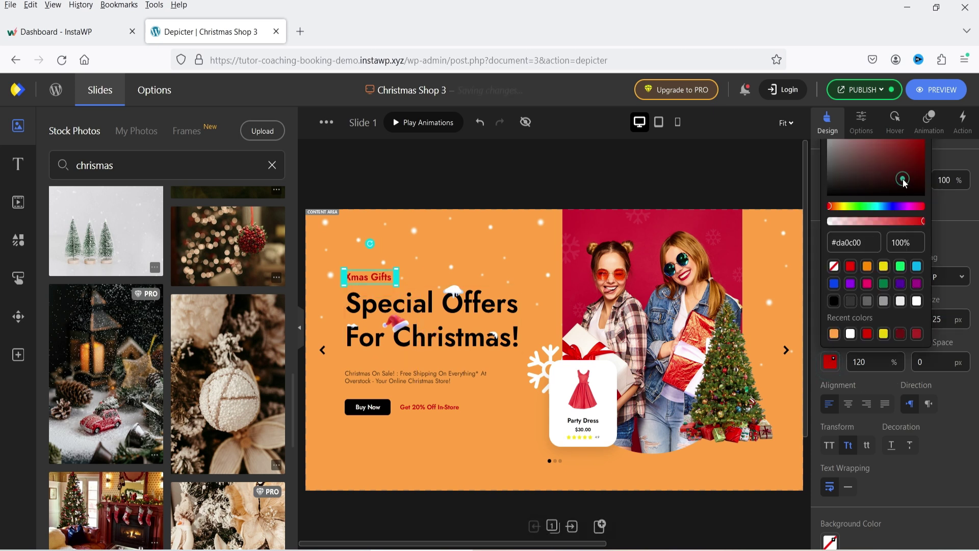
pyautogui.click(902, 179)
pyautogui.click(893, 206)
# Set the "Xmas Gifts" text size to 45 px and move it up clear of the heading below.
pyautogui.doubleClick(949, 325)
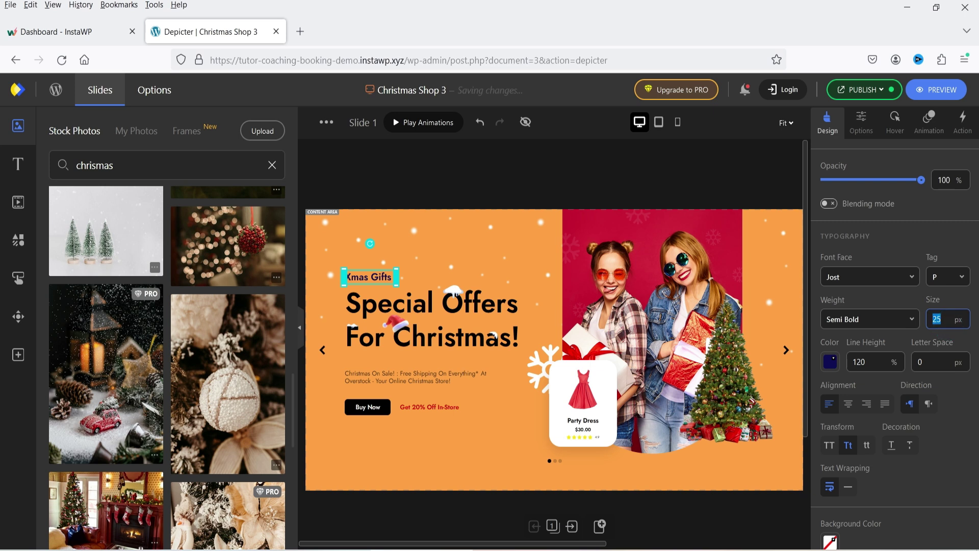
pyautogui.write('45')
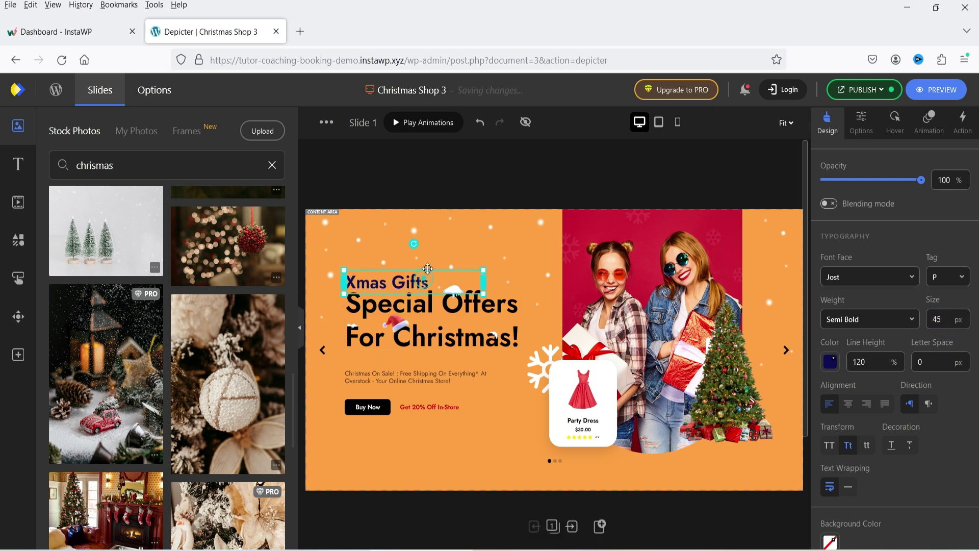
pyautogui.moveTo(400, 282); pyautogui.dragTo(403, 272)
# Set the "Xmas Gifts" text's font weight to Regular and its tag to H1.
pyautogui.click(879, 320)
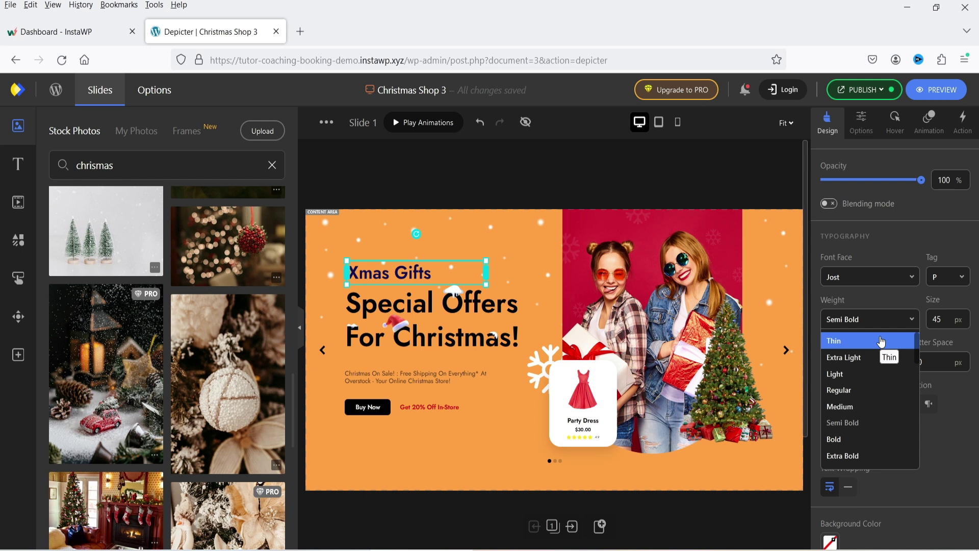
pyautogui.click(888, 359)
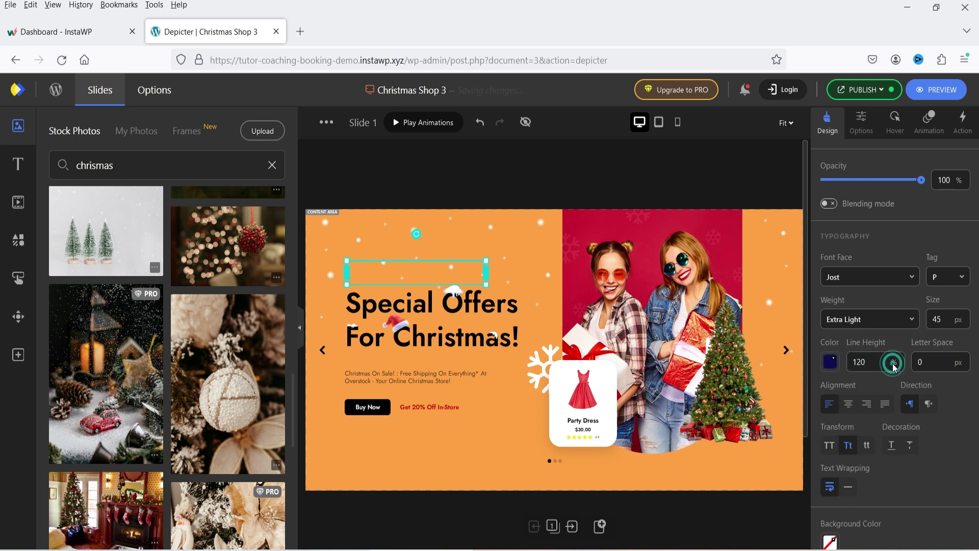
pyautogui.click(877, 326)
pyautogui.click(879, 397)
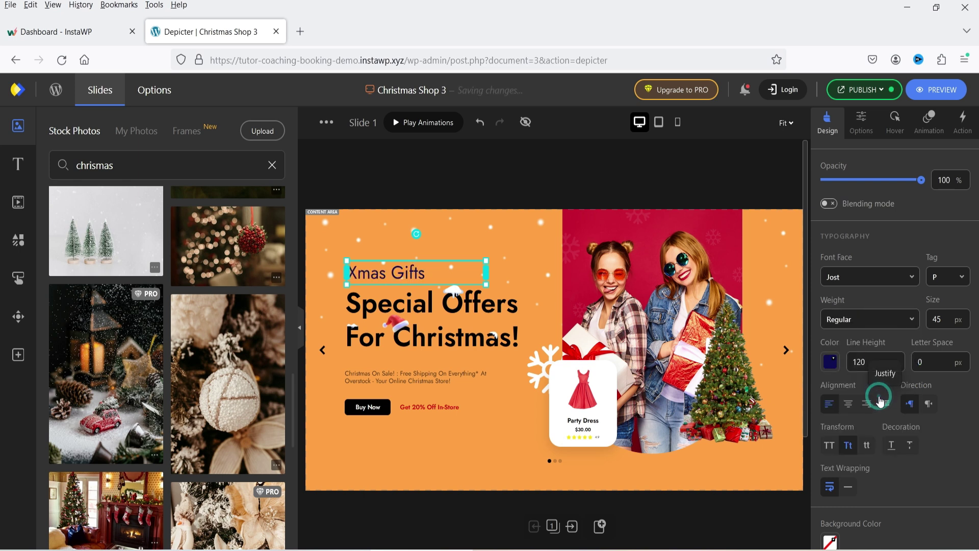
pyautogui.click(945, 279)
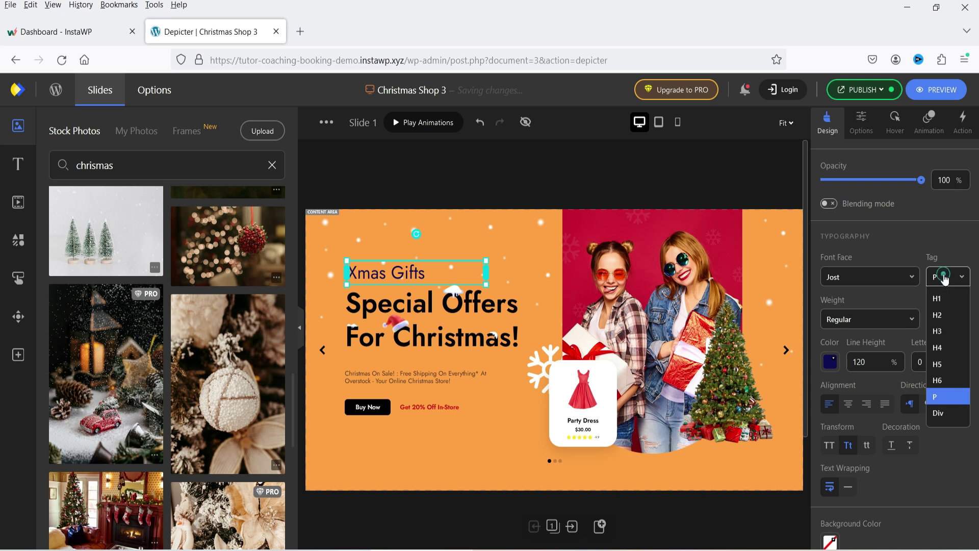
pyautogui.click(946, 305)
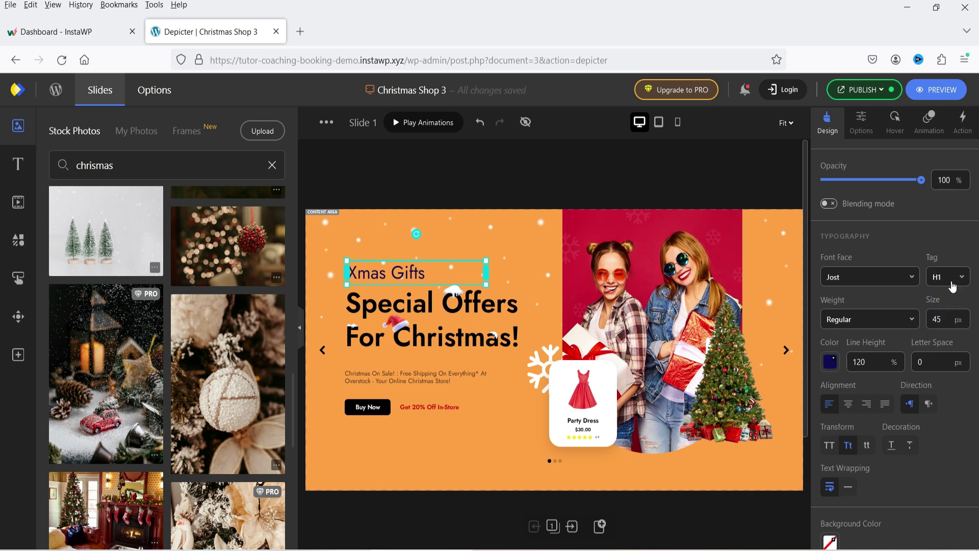
# Look over the font faces offered for the "Xmas Gifts" text without choosing another one.
pyautogui.click(872, 270)
pyautogui.click(864, 276)
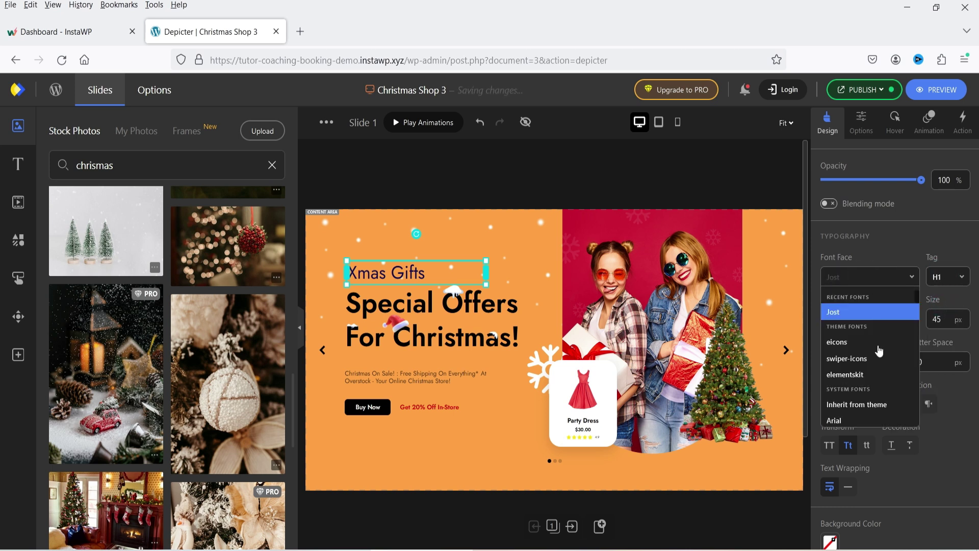
pyautogui.click(951, 399)
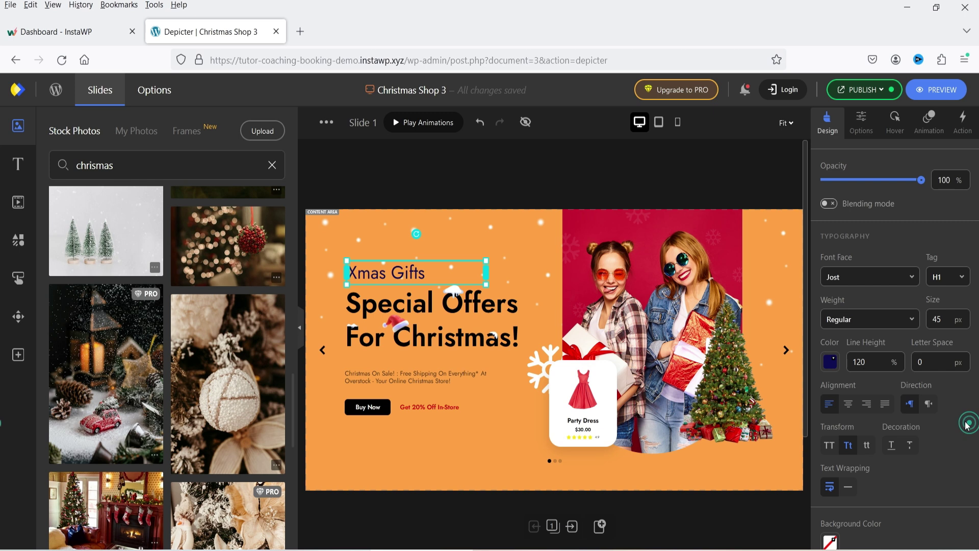
# Try the center, right and justify alignments on the "Xmas Gifts" text, and restore the left alignment.
pyautogui.scroll(-3, 883, 322)
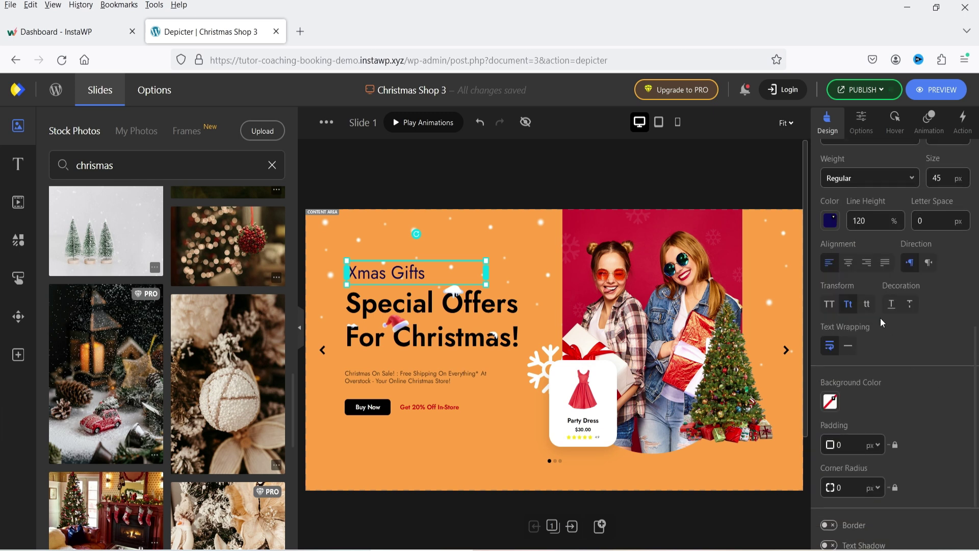
pyautogui.click(848, 262)
pyautogui.click(831, 262)
pyautogui.click(867, 262)
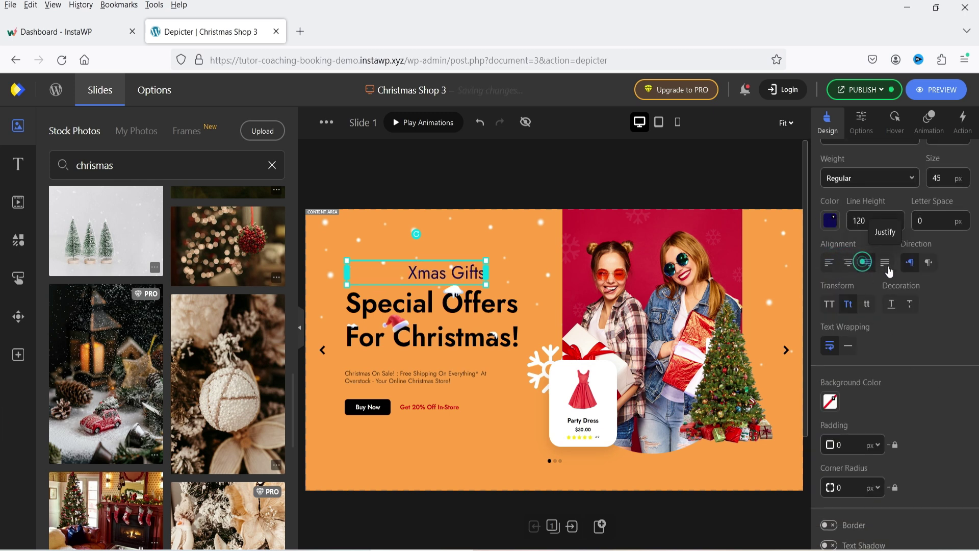
pyautogui.click(887, 264)
pyautogui.click(830, 262)
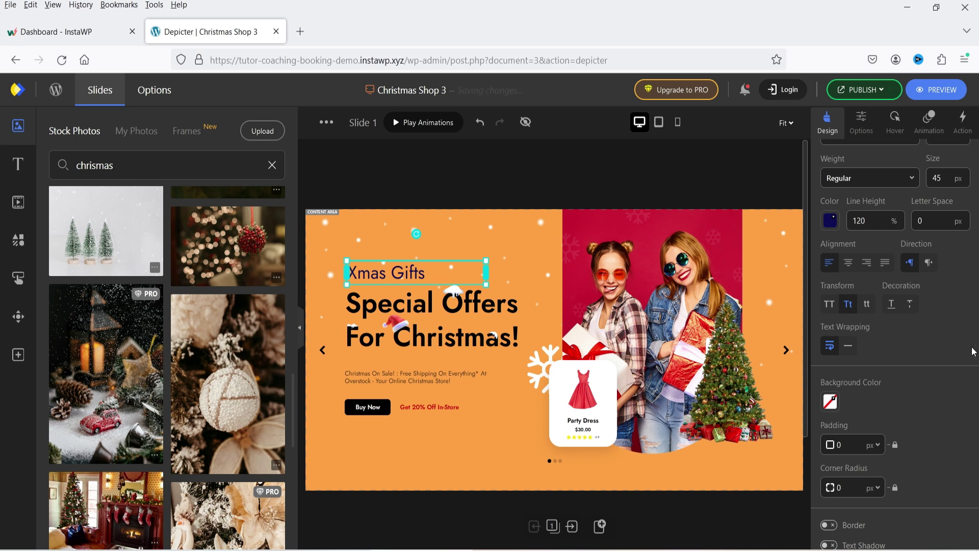
# Give the "Xmas Gifts" text a solid dusty pink background with color #b38686.
pyautogui.scroll(-2, 969, 347)
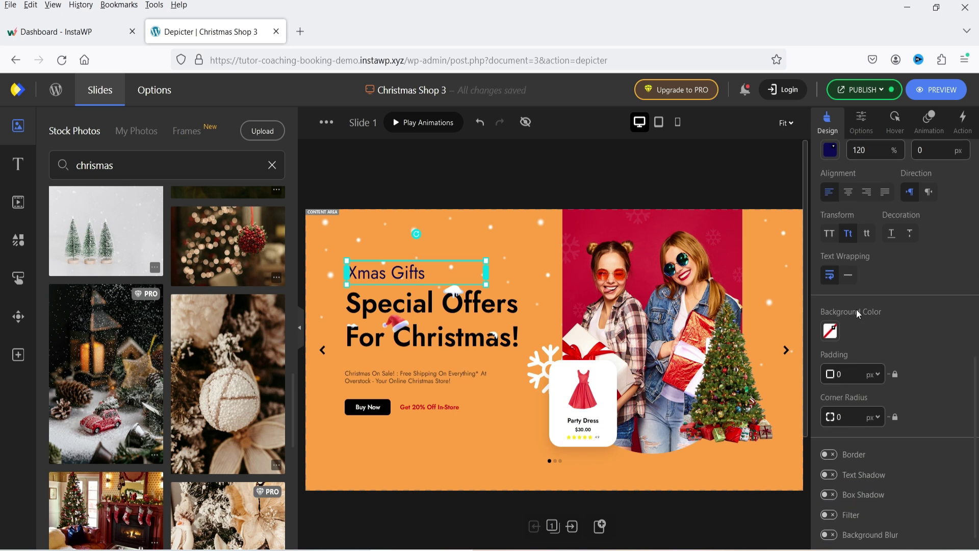
pyautogui.click(827, 337)
pyautogui.click(853, 245)
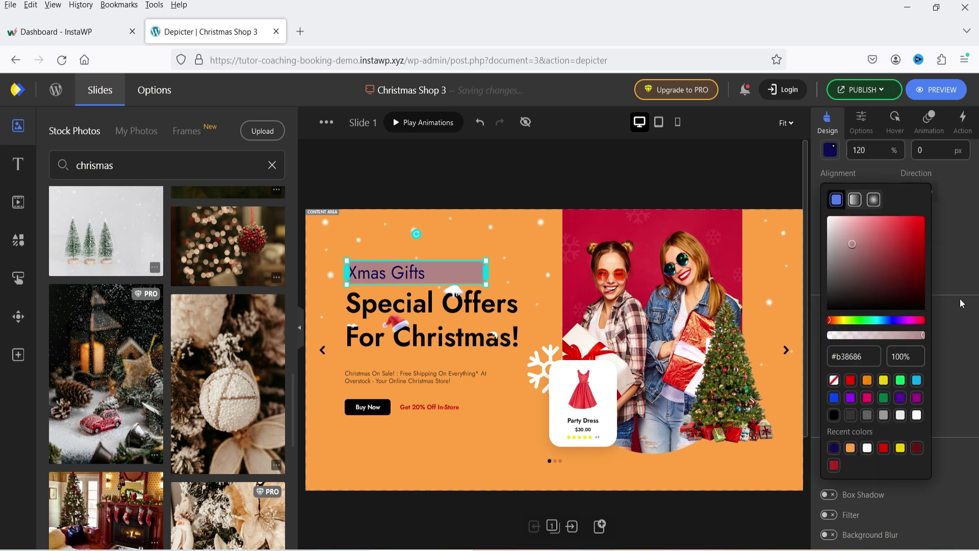
# Undo the background color of the "Xmas Gifts" text and turn on its text shadow.
pyautogui.click(953, 266)
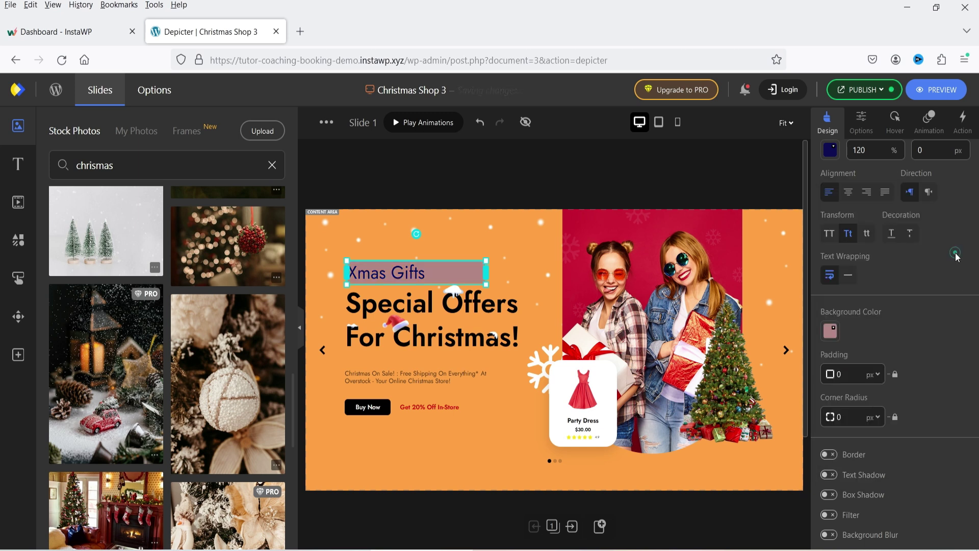
pyautogui.click(479, 123)
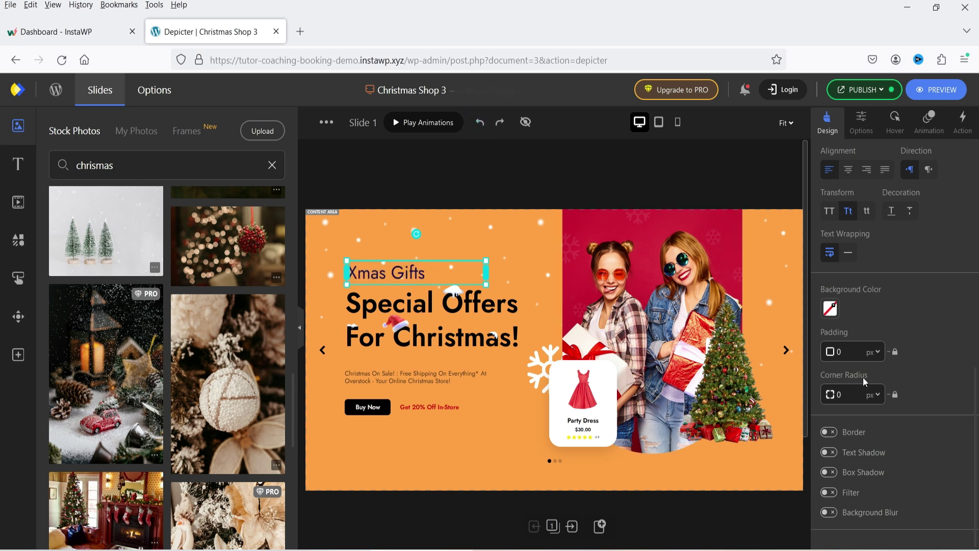
pyautogui.click(829, 453)
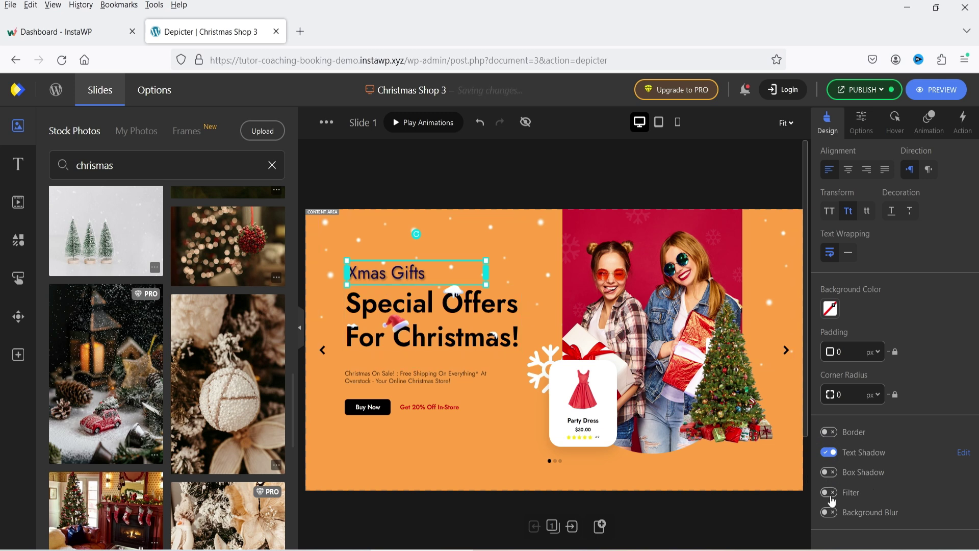
# Look over the element options of the "Xmas Gifts" text, from the responsive settings and link to the custom style.
pyautogui.scroll(10, 913, 428)
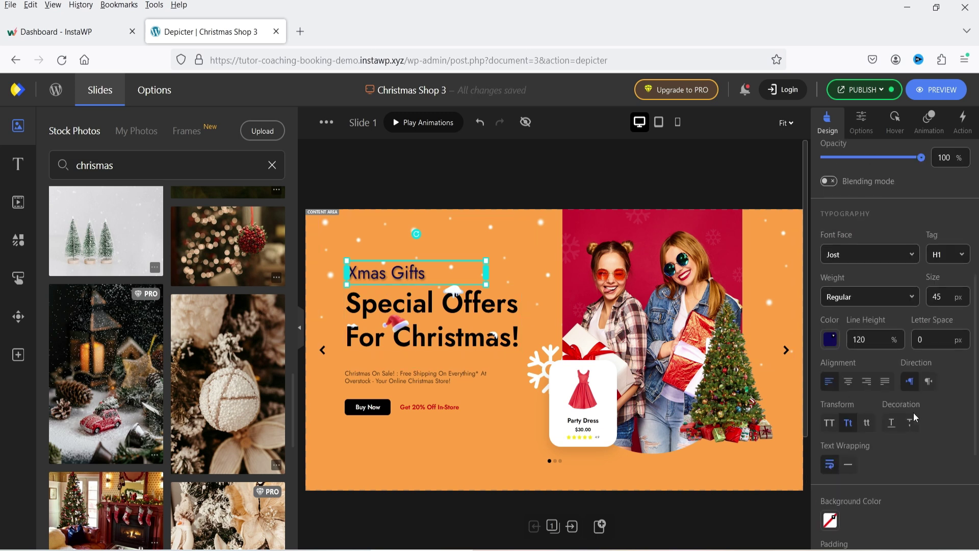
pyautogui.click(860, 127)
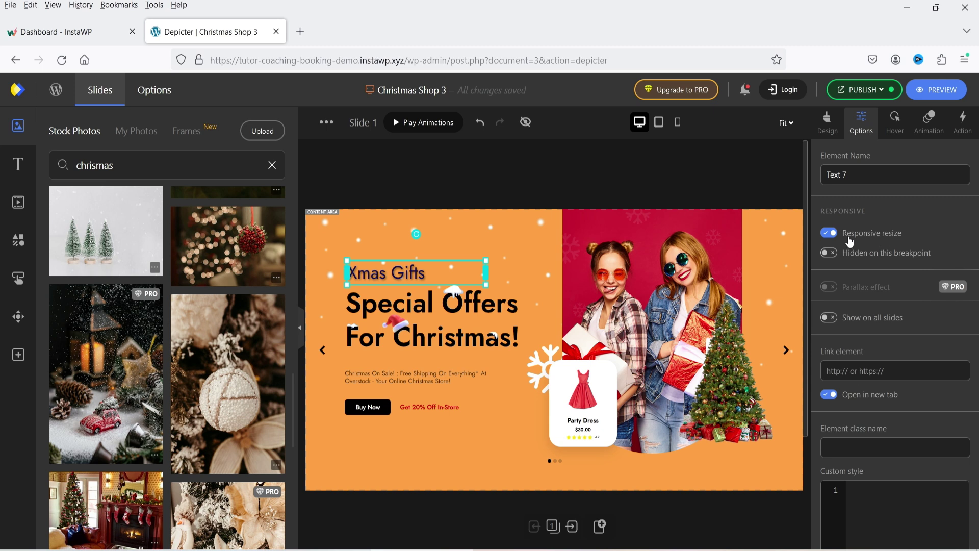
pyautogui.scroll(-1, 879, 318)
pyautogui.scroll(-1, 867, 296)
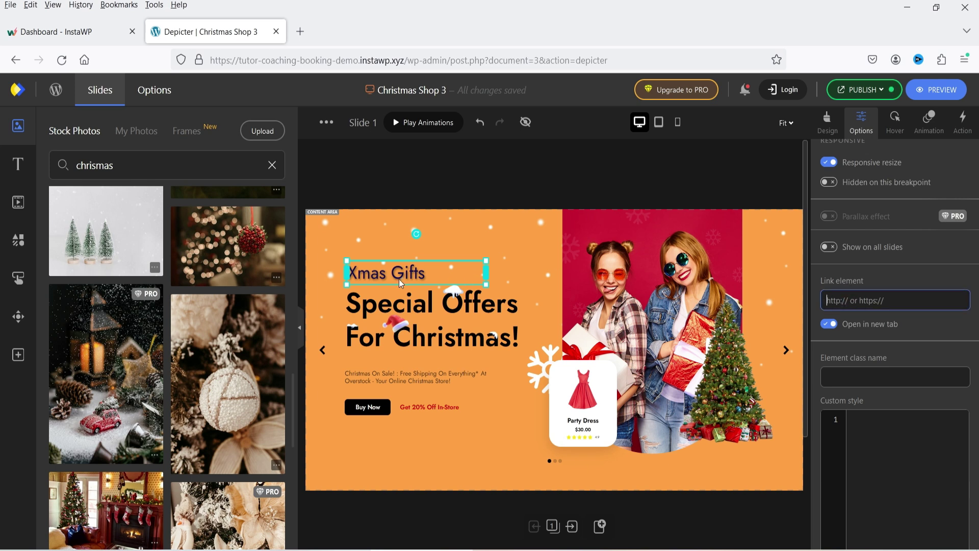
pyautogui.scroll(-5, 891, 288)
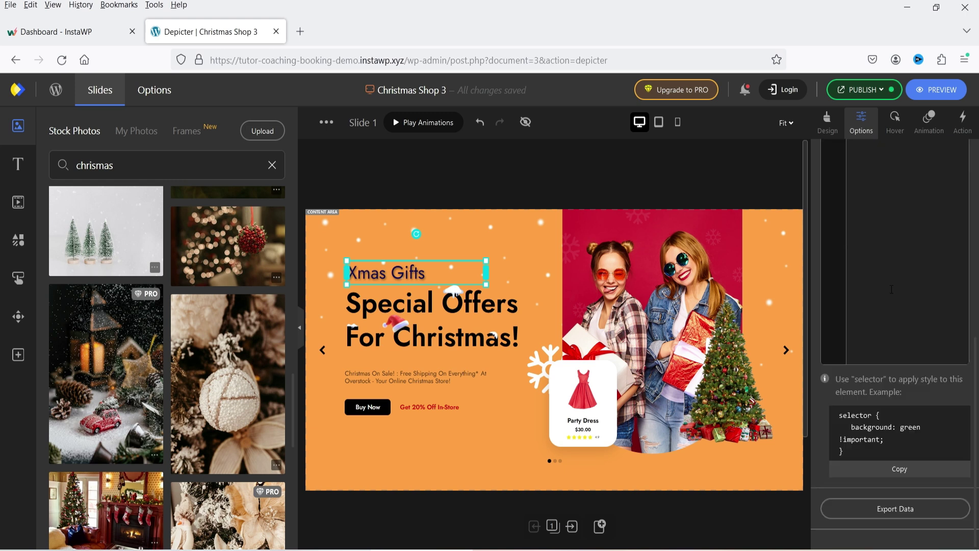
# Enable hover styles for the "Xmas Gifts" text.
pyautogui.scroll(5, 892, 291)
pyautogui.click(895, 122)
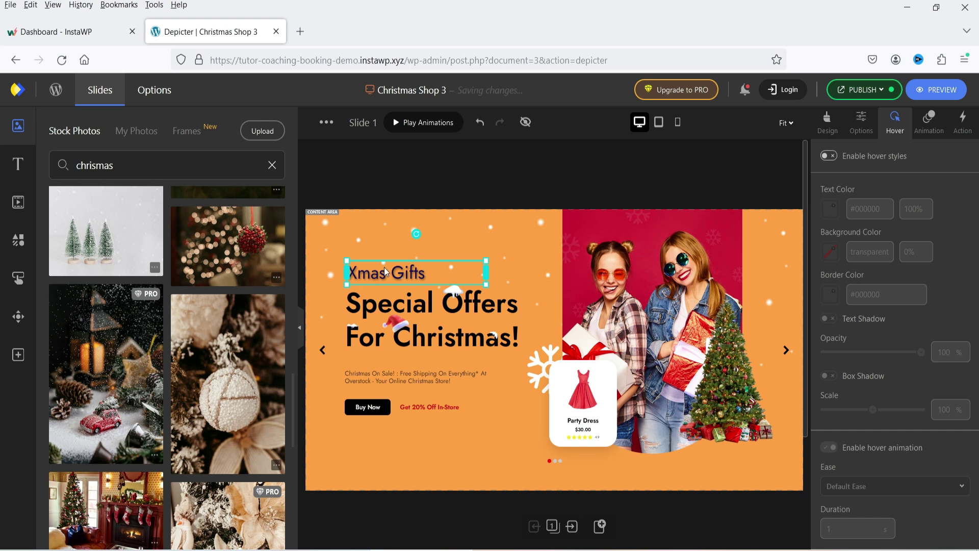
pyautogui.click(830, 158)
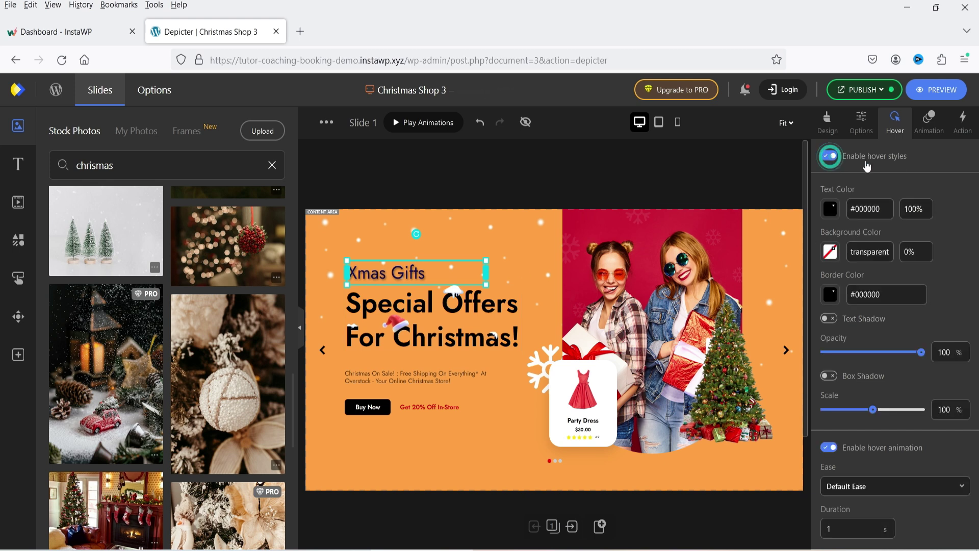
# Look over the in and out animations available for the "Xmas Gifts" text without choosing another one.
pyautogui.click(927, 121)
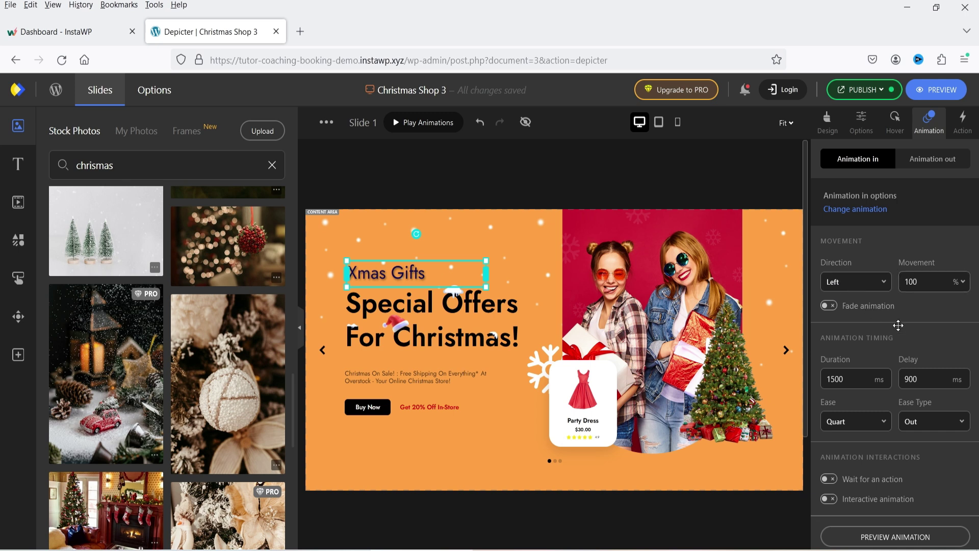
pyautogui.click(858, 211)
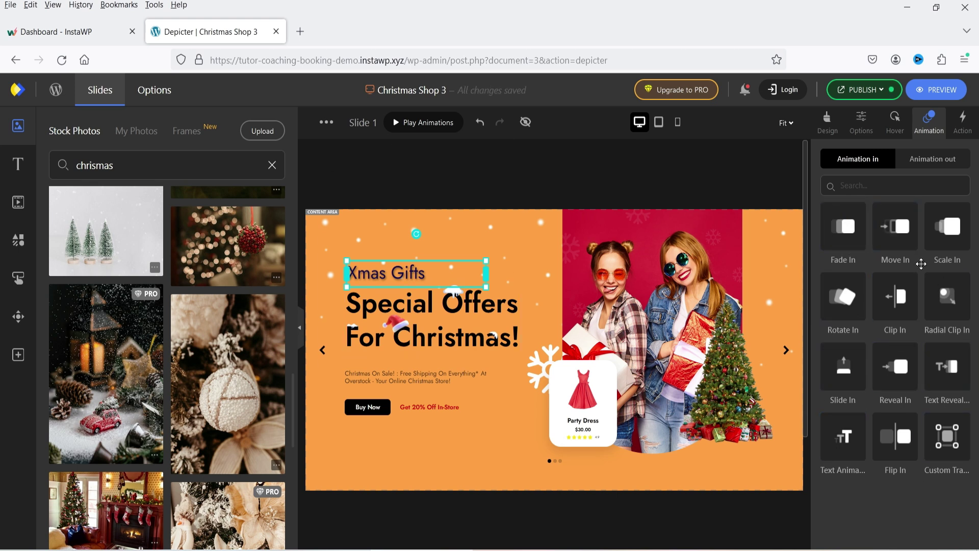
pyautogui.click(933, 162)
pyautogui.click(857, 159)
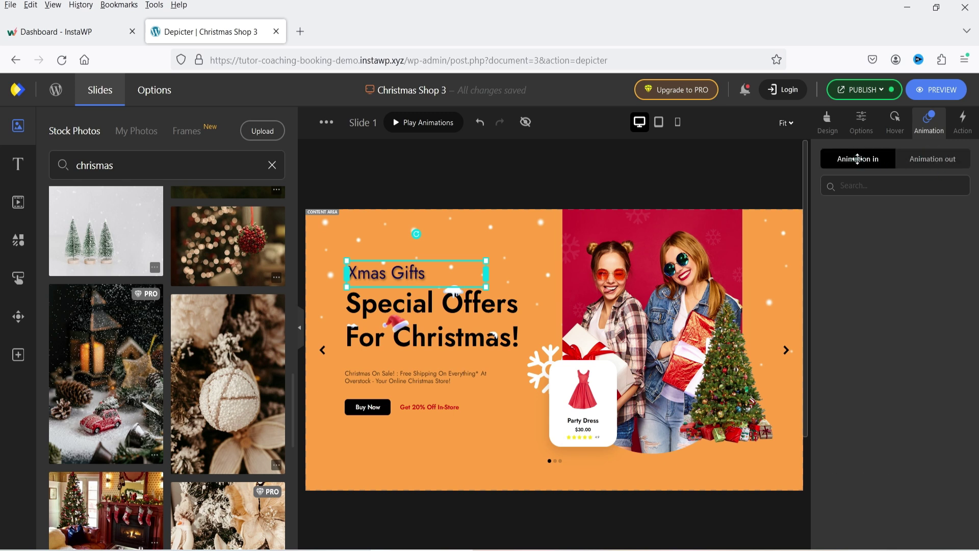
pyautogui.click(927, 160)
# Look over the action types offered for the "Xmas Gifts" text and keep Go to URL.
pyautogui.click(960, 128)
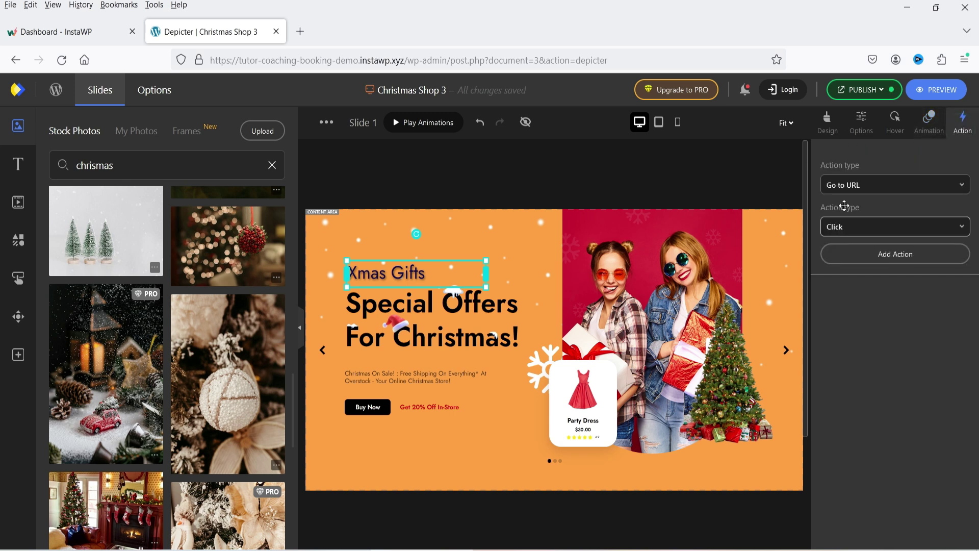
pyautogui.click(865, 189)
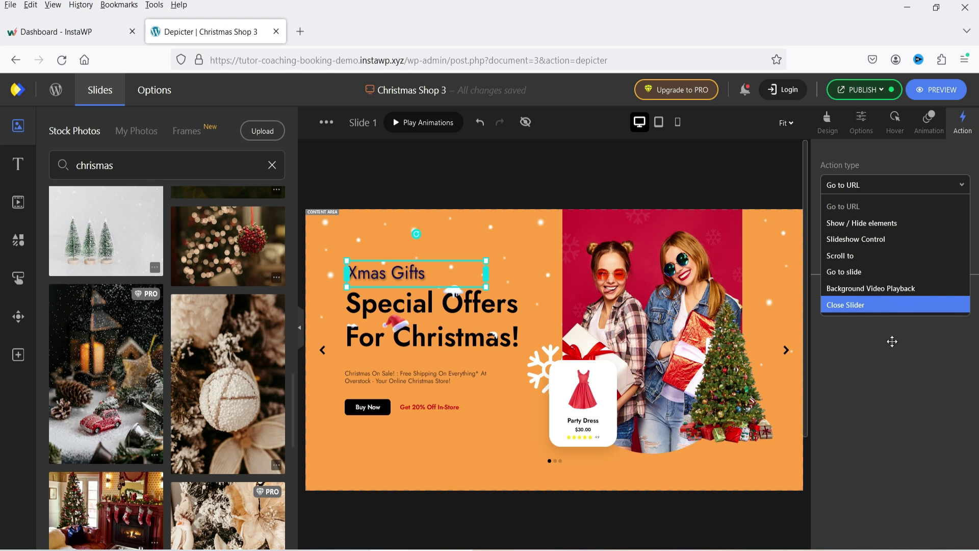
pyautogui.click(875, 387)
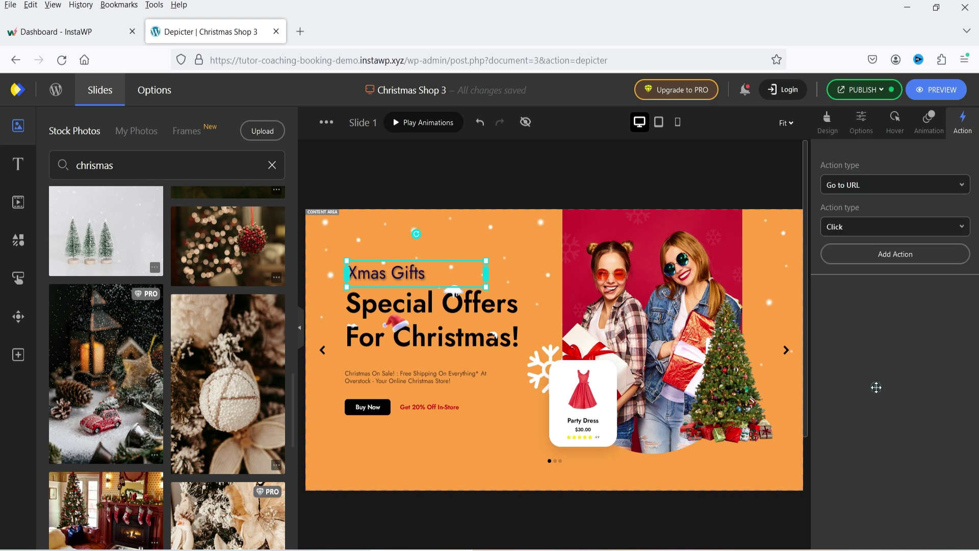
# Open the "Special Offers For Christmas!" heading for text editing and select the word "Christmas", leaving the wording as it is.
pyautogui.click(451, 328)
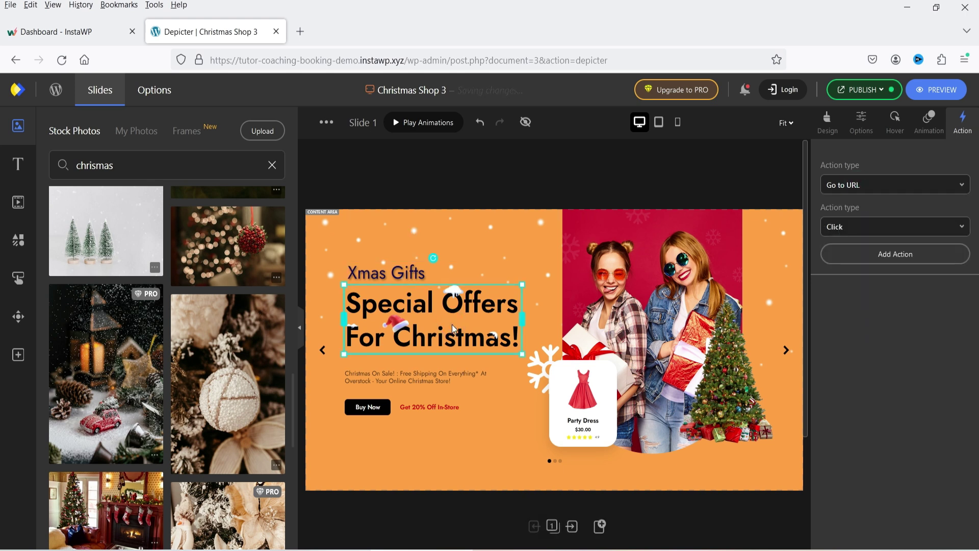
pyautogui.doubleClick(446, 336)
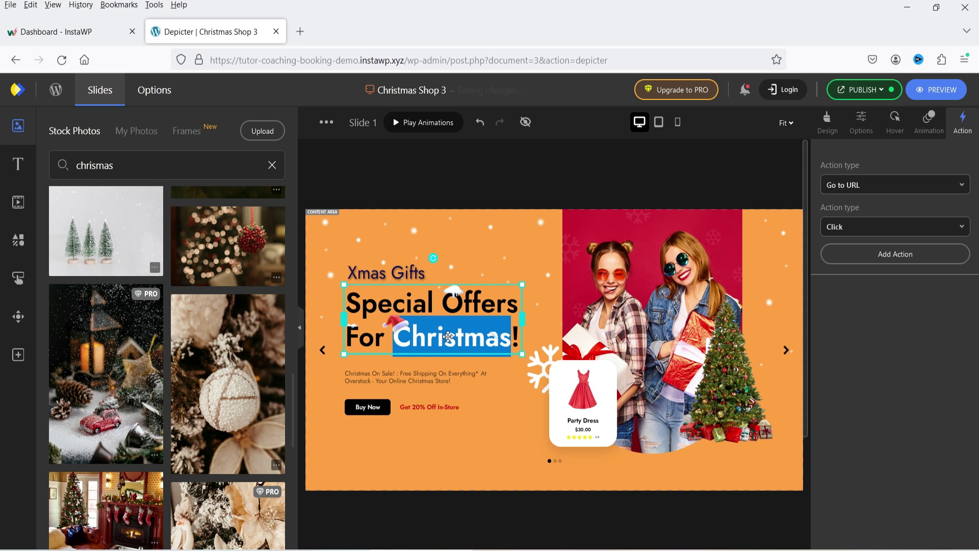
pyautogui.click(447, 337)
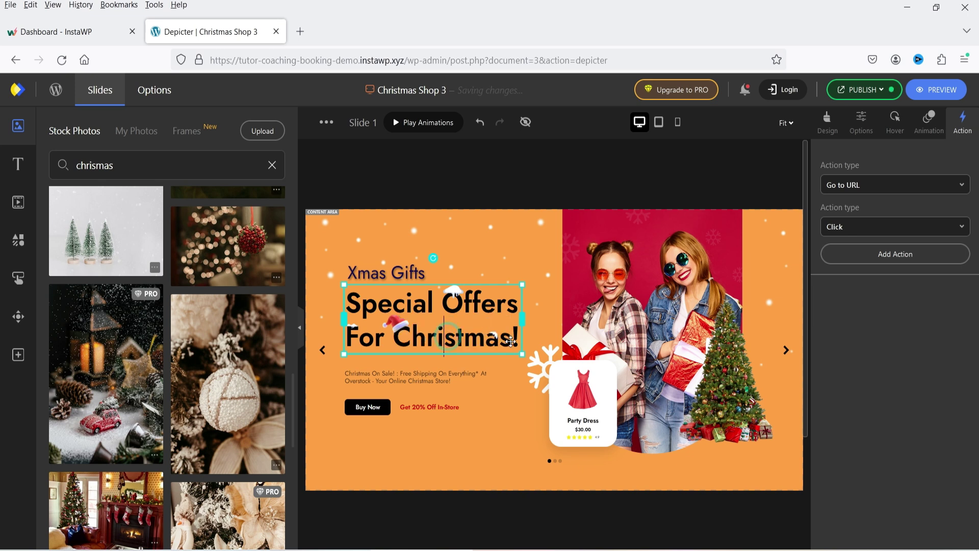
# Set the font size of the "Christmas On Sale!" description paragraph to 20 px.
pyautogui.click(391, 384)
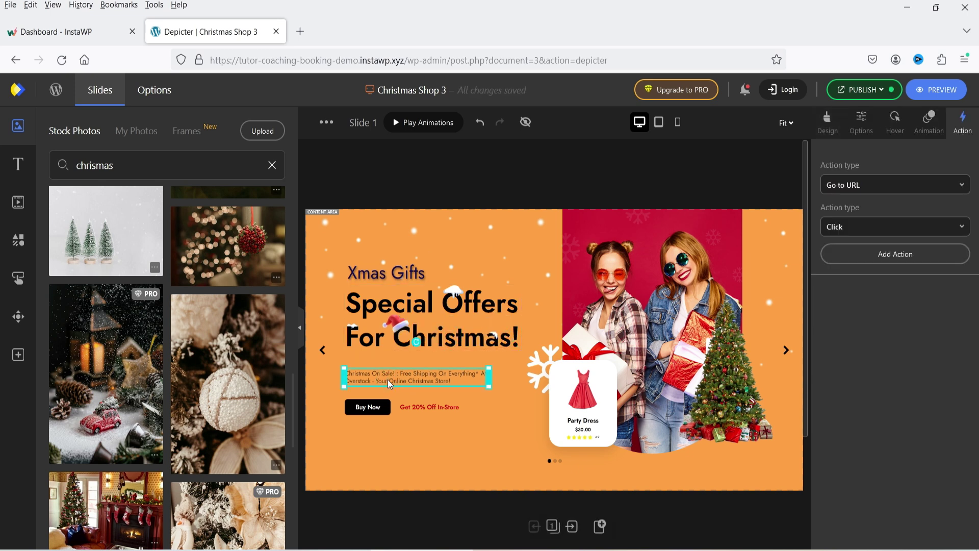
pyautogui.hotkey('ctrl', 'a')
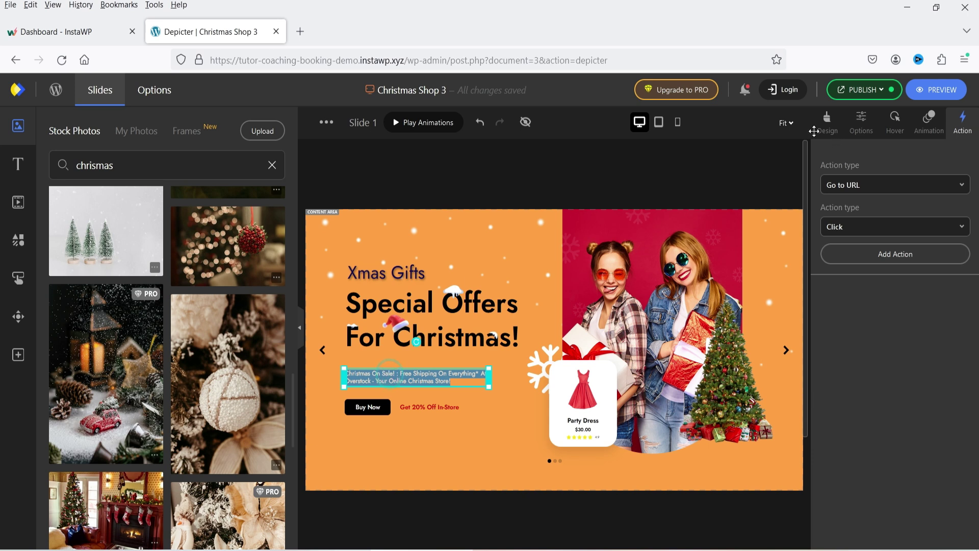
pyautogui.click(827, 128)
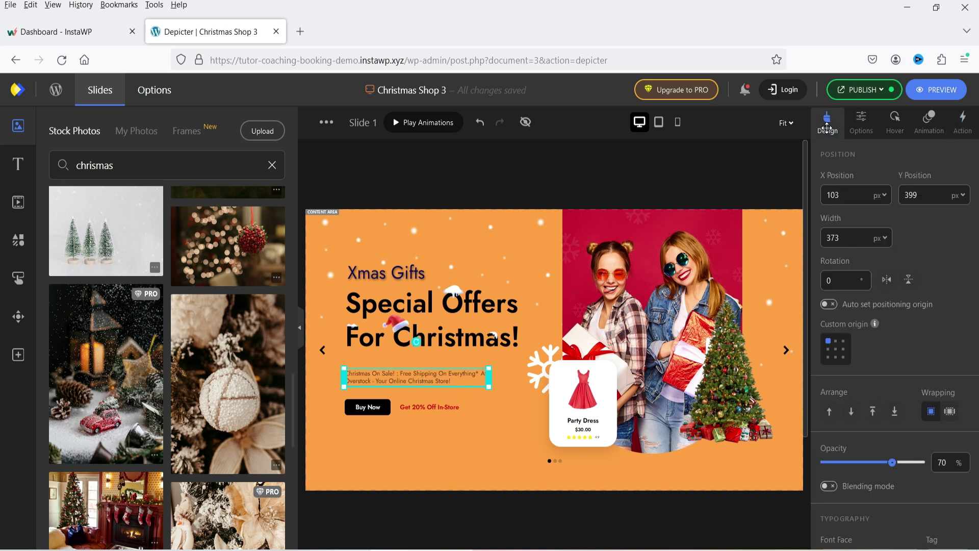
pyautogui.scroll(-2, 898, 342)
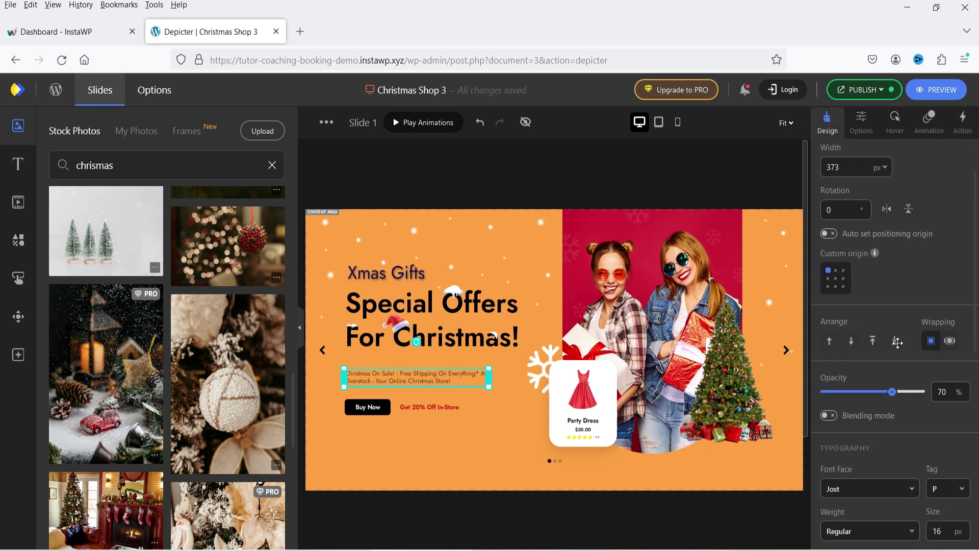
pyautogui.scroll(-8, 898, 342)
pyautogui.scroll(4, 896, 341)
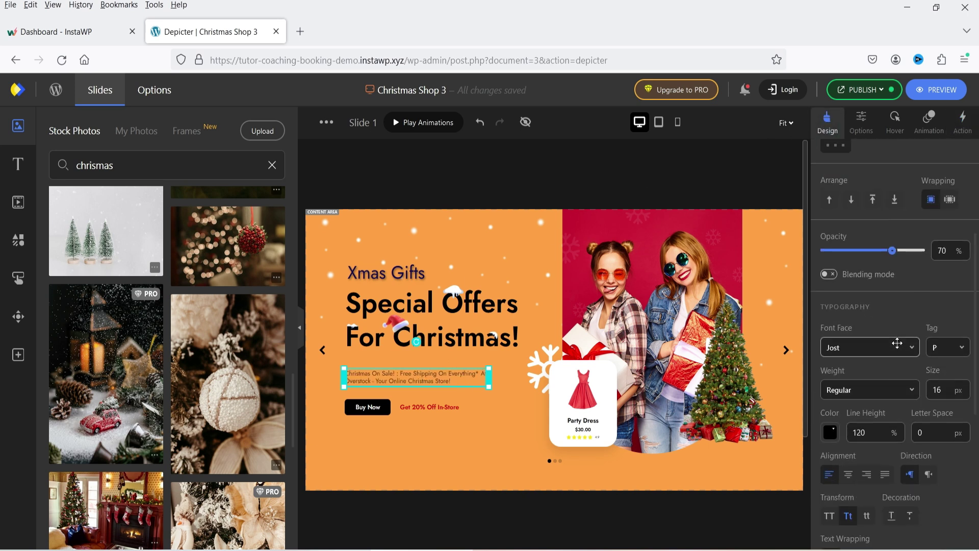
pyautogui.click(937, 391)
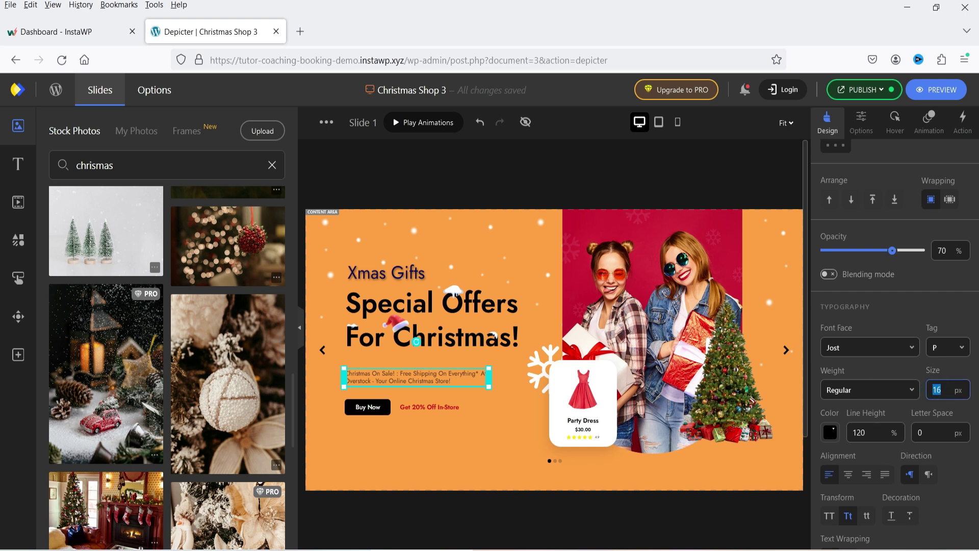
pyautogui.write('20')
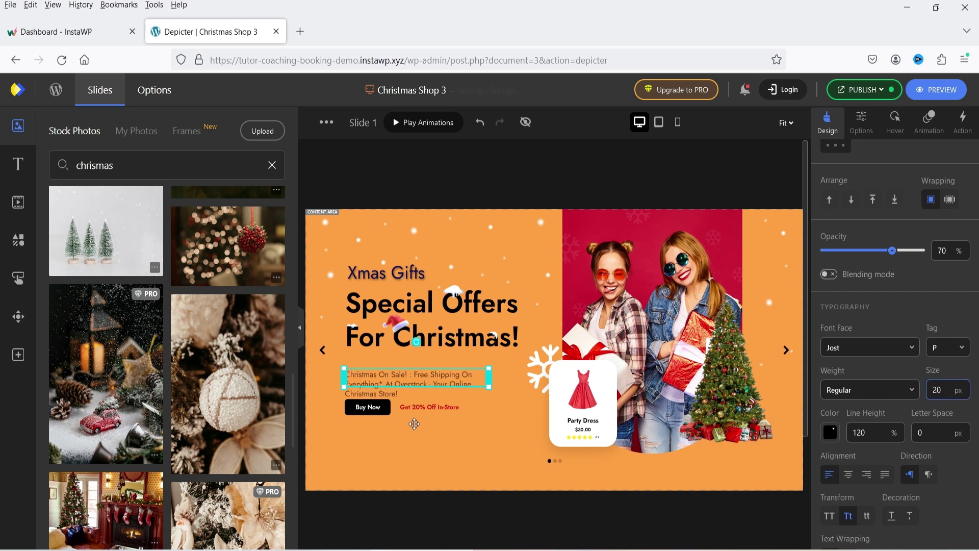
pyautogui.click(413, 442)
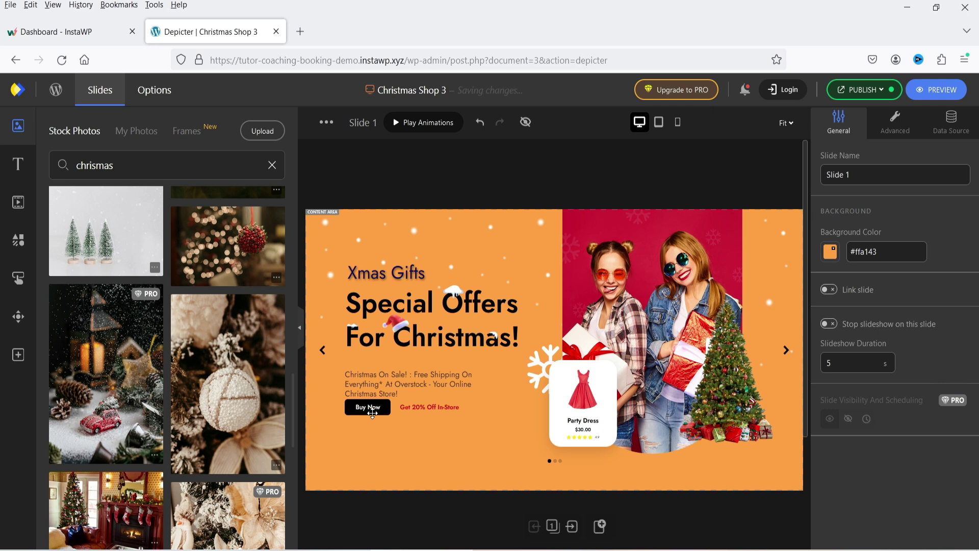
# Move the Buy Now button down to a Y position of about 501 px and the "Get 20% Off In-Store" text down beside it.
pyautogui.moveTo(370, 417); pyautogui.dragTo(370, 429)
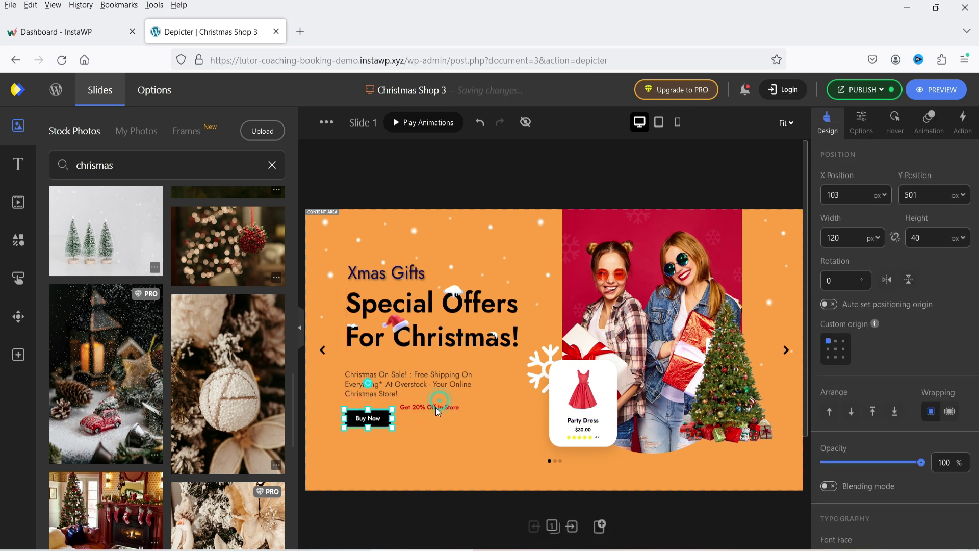
pyautogui.click(436, 407)
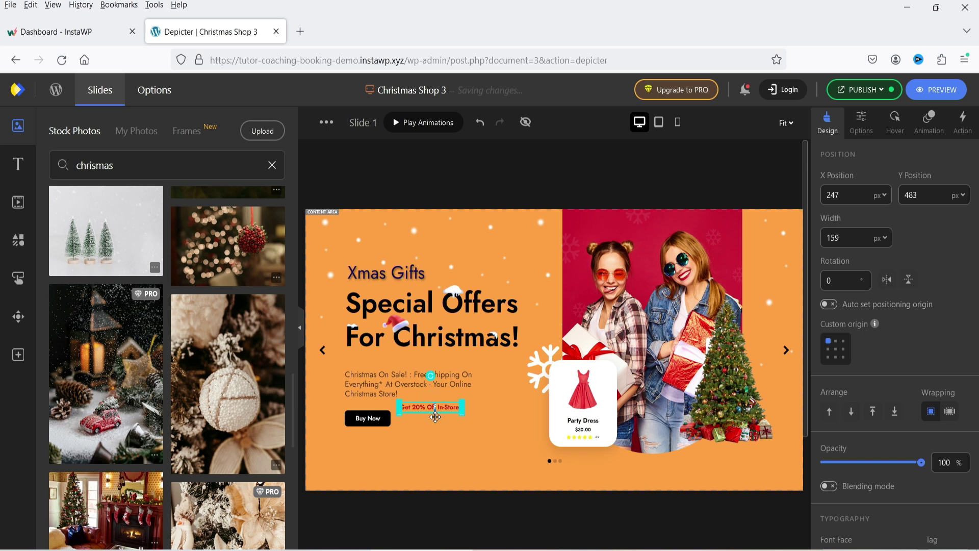
pyautogui.moveTo(434, 423); pyautogui.dragTo(432, 423)
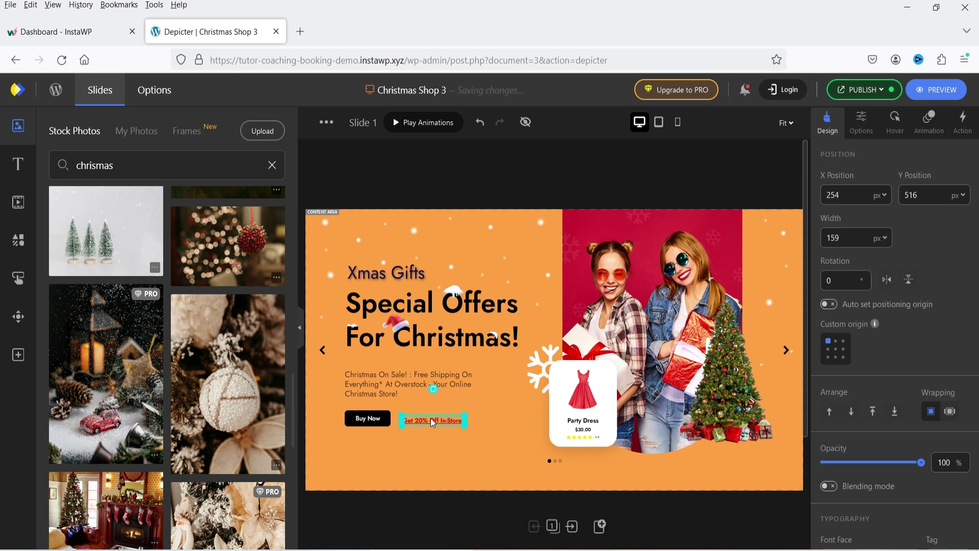
# Replace the slide's photo of the two women with the picture of the couple in Santa hats from My Photos.
pyautogui.click(582, 294)
pyautogui.click(625, 283)
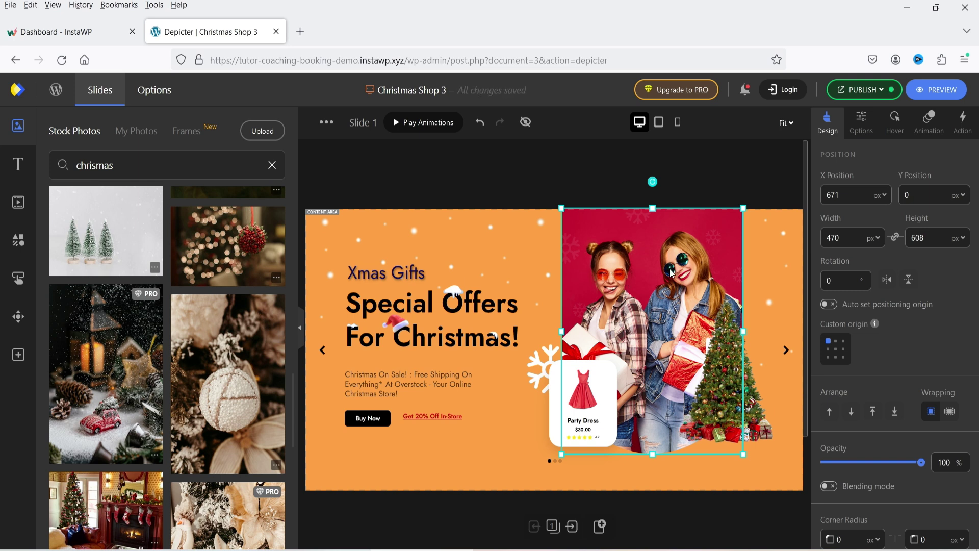
pyautogui.click(132, 133)
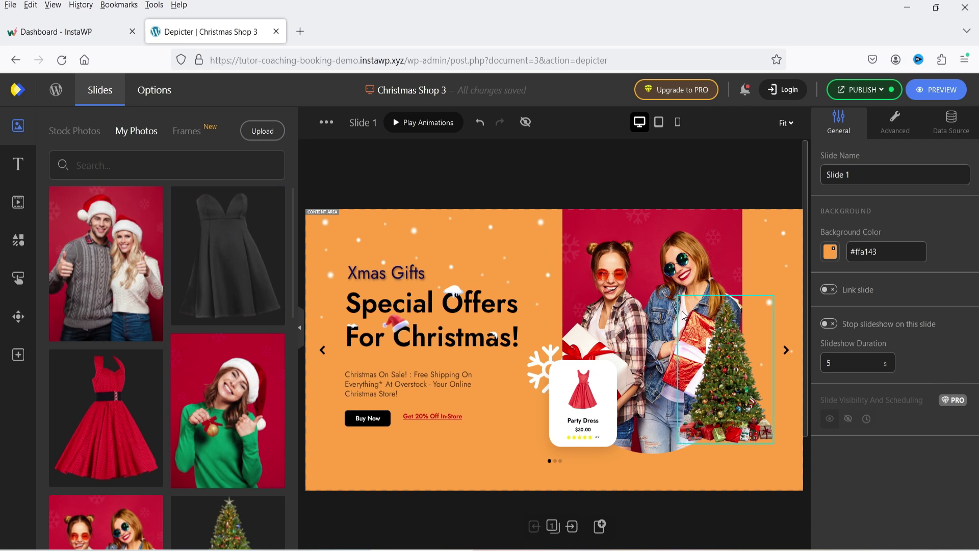
pyautogui.scroll(-5, 178, 326)
pyautogui.scroll(5, 181, 331)
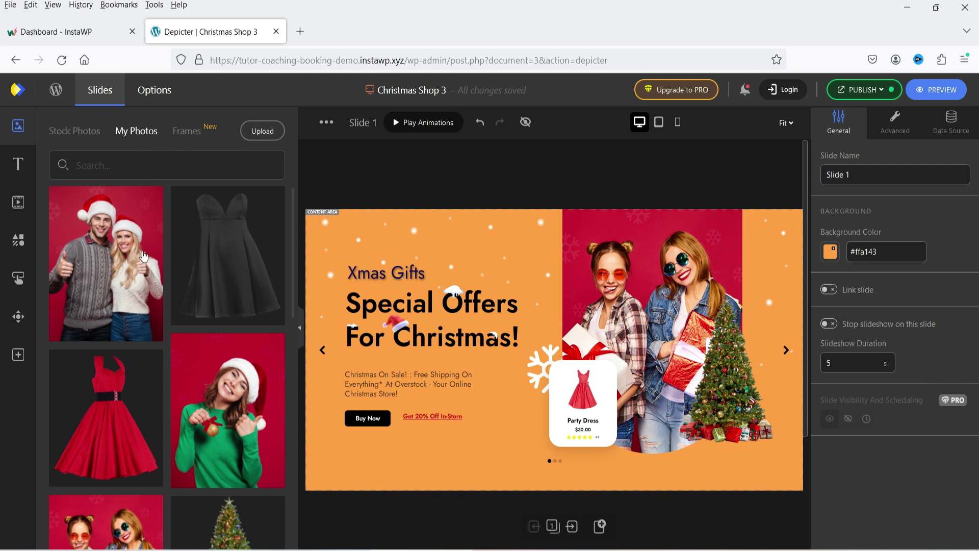
pyautogui.moveTo(96, 235); pyautogui.dragTo(604, 284)
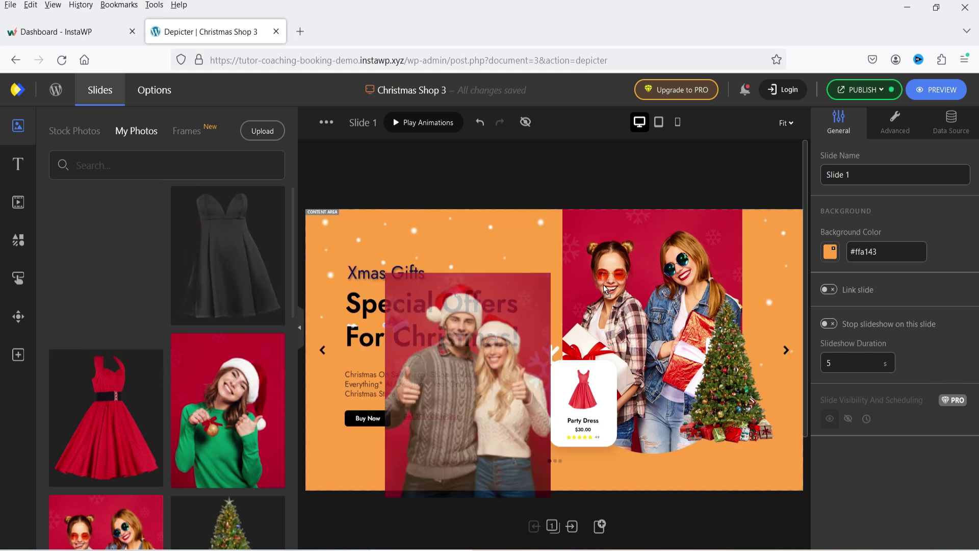
pyautogui.moveTo(606, 234); pyautogui.dragTo(629, 268)
pyautogui.moveTo(629, 268); pyautogui.dragTo(629, 268)
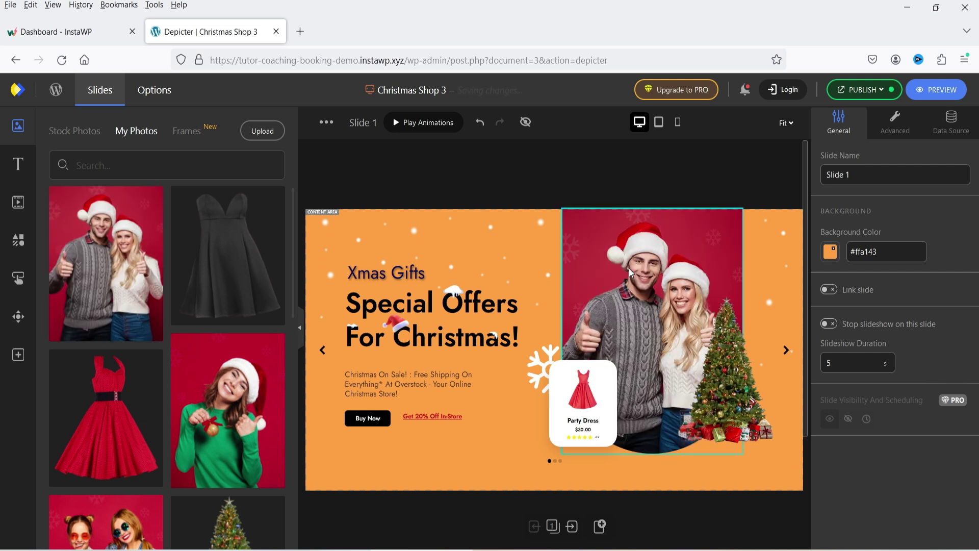
pyautogui.click(729, 384)
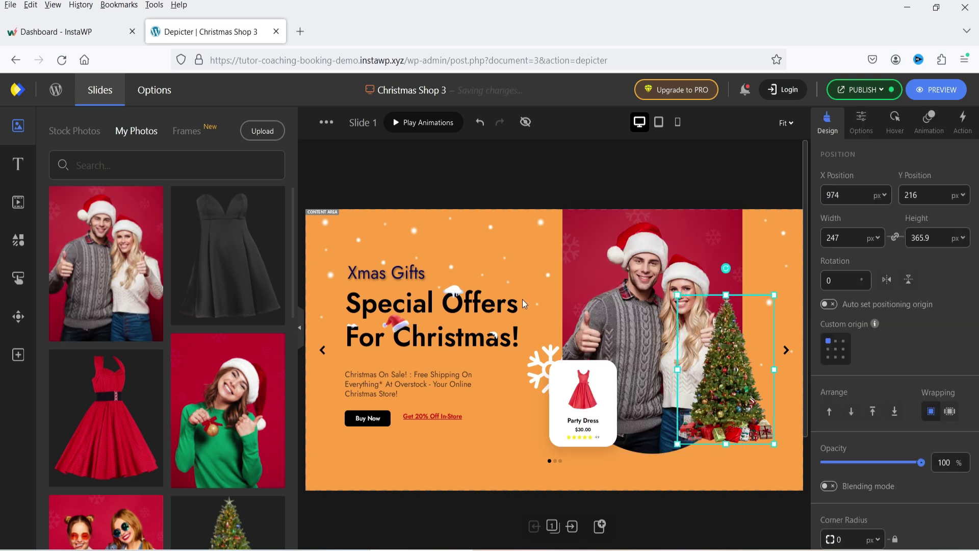
# Try replacing the Christmas tree with a stock photo of the white hanging ornament, and undo the replacement.
pyautogui.click(76, 132)
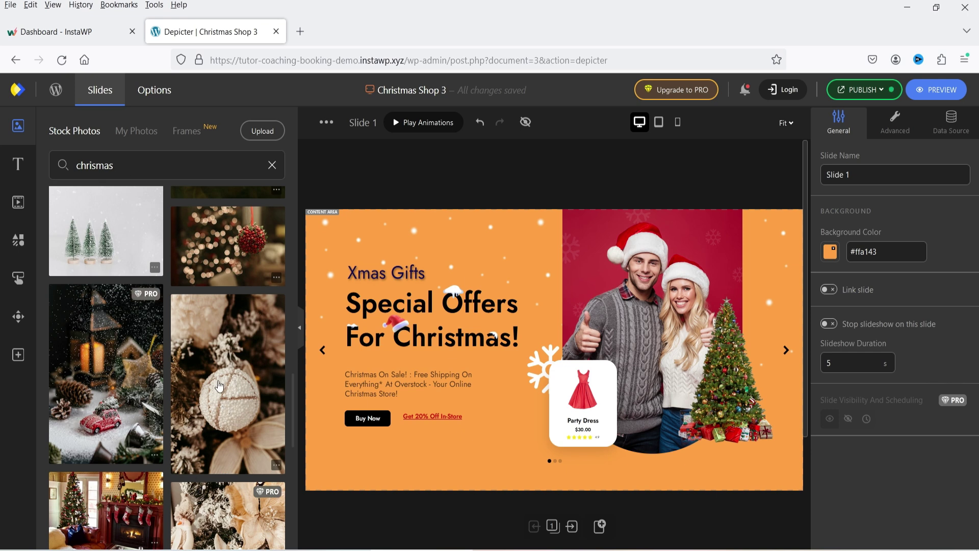
pyautogui.moveTo(220, 383); pyautogui.dragTo(740, 387)
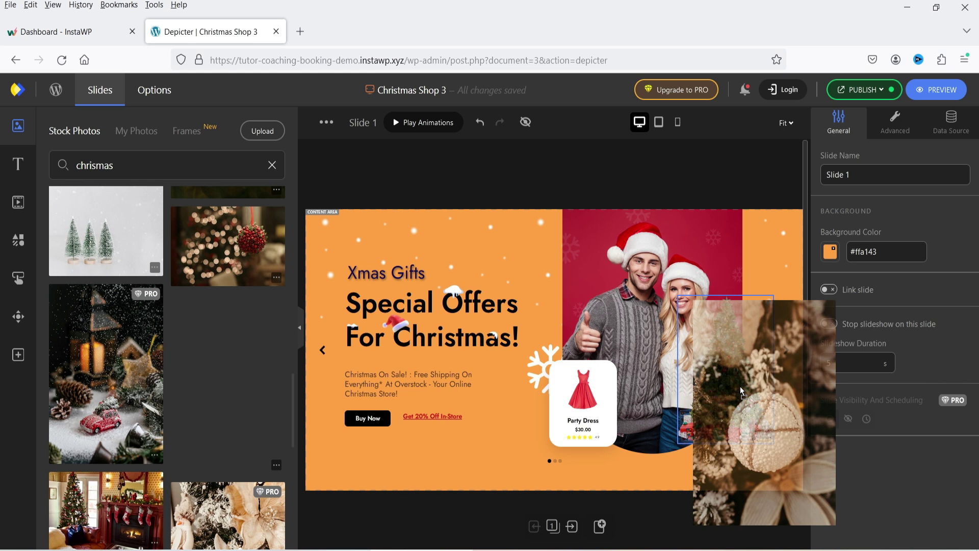
pyautogui.moveTo(740, 387); pyautogui.dragTo(739, 386)
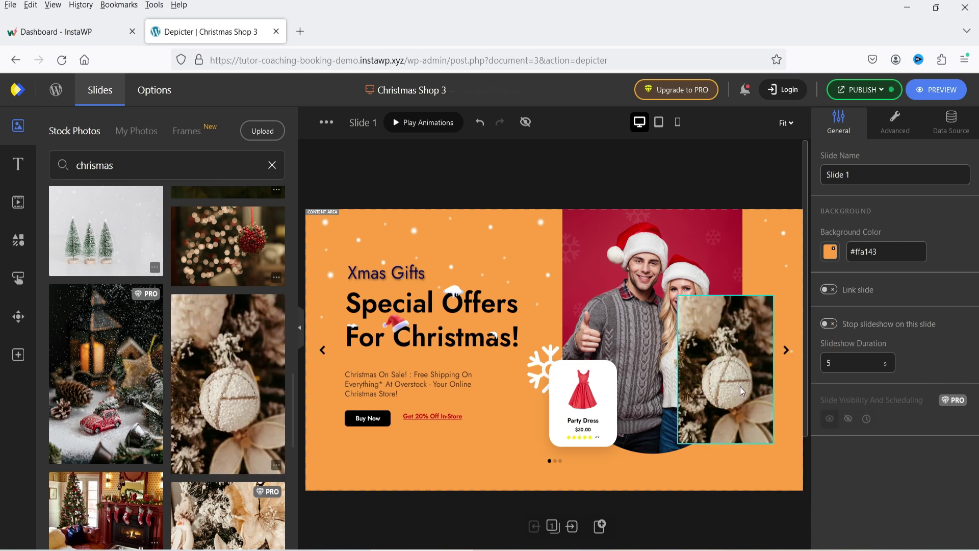
pyautogui.click(480, 122)
# Try several fill colors on the Party Dress product card and settle on orange #fa8702.
pyautogui.click(612, 384)
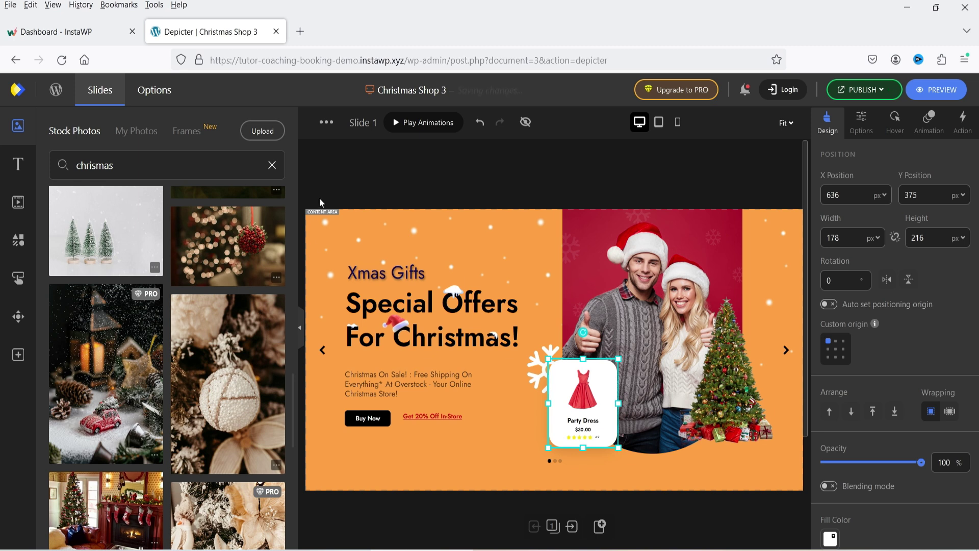
pyautogui.click(320, 201)
pyautogui.click(613, 376)
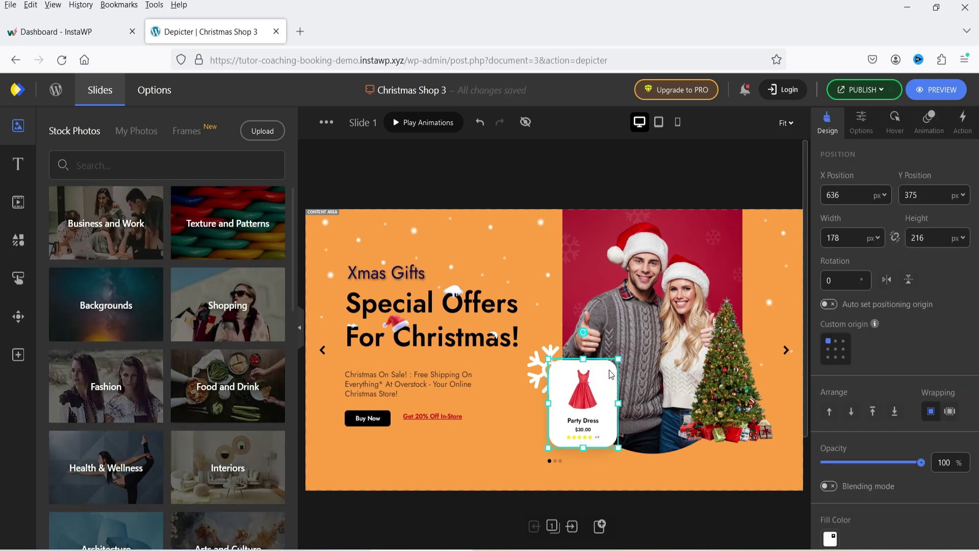
pyautogui.scroll(-3, 902, 320)
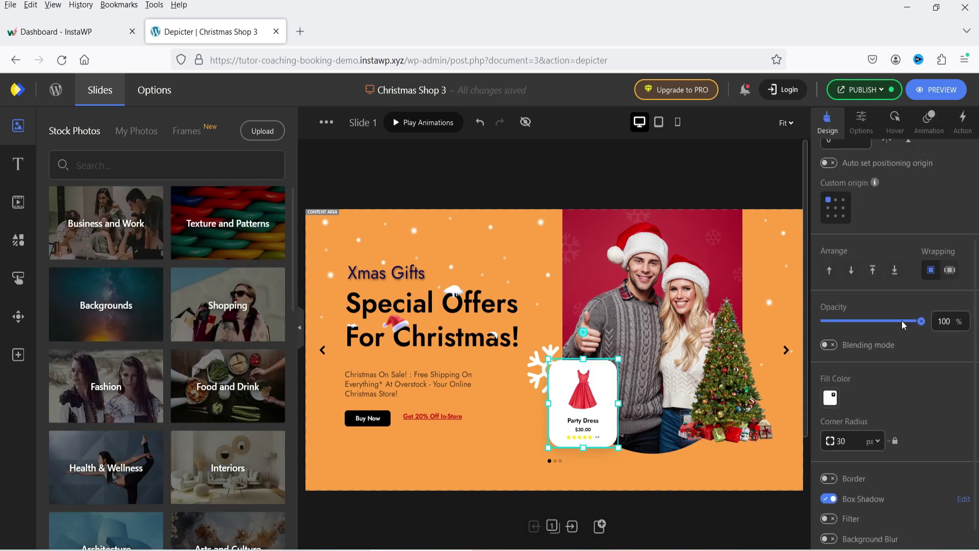
pyautogui.click(830, 398)
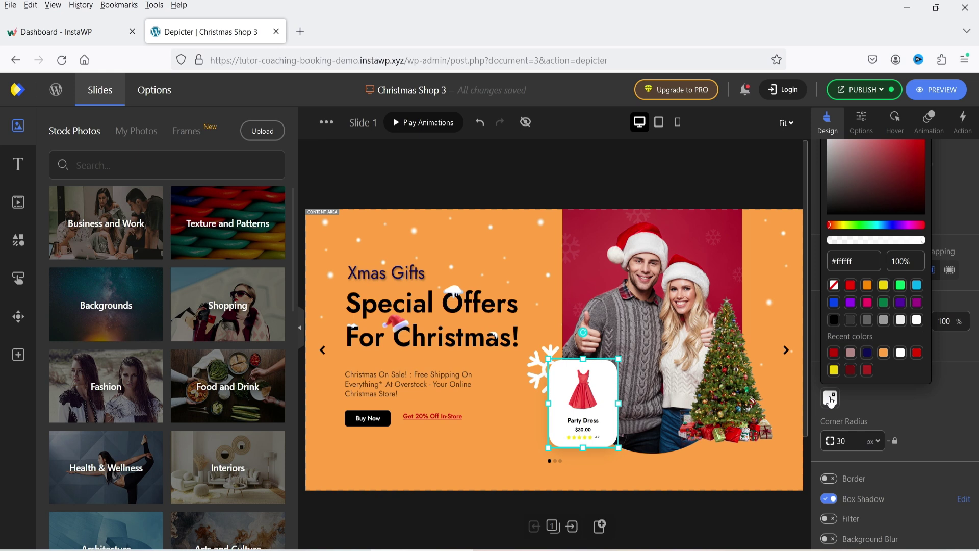
pyautogui.click(884, 286)
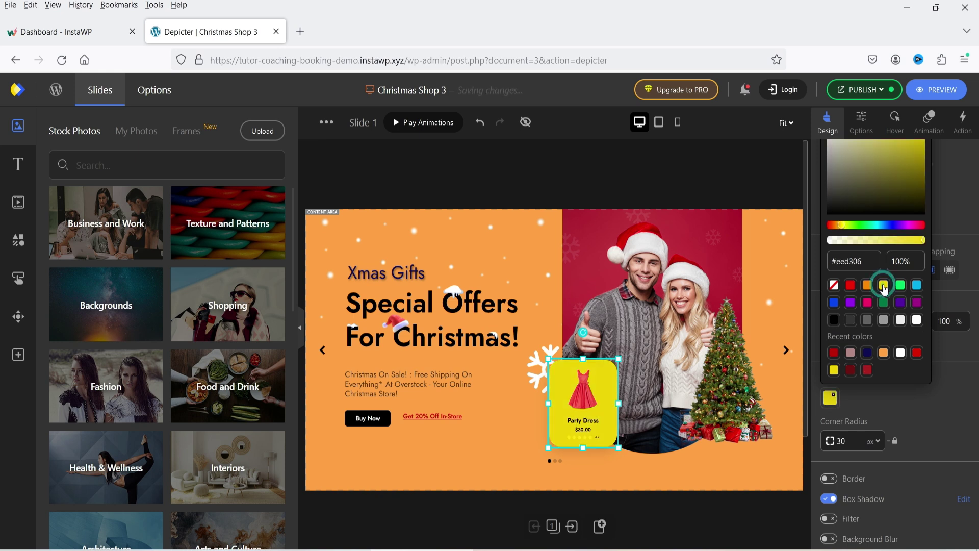
pyautogui.click(900, 286)
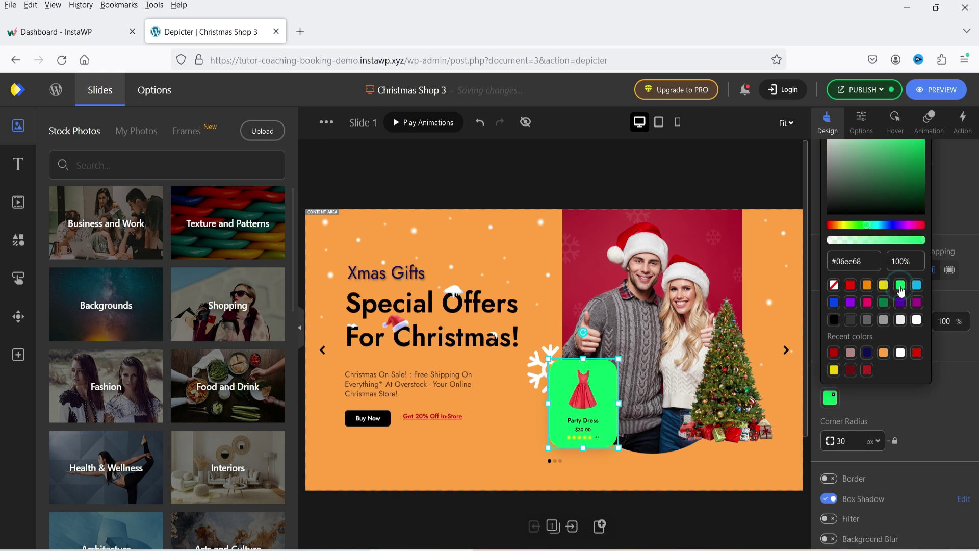
pyautogui.click(916, 319)
pyautogui.click(884, 352)
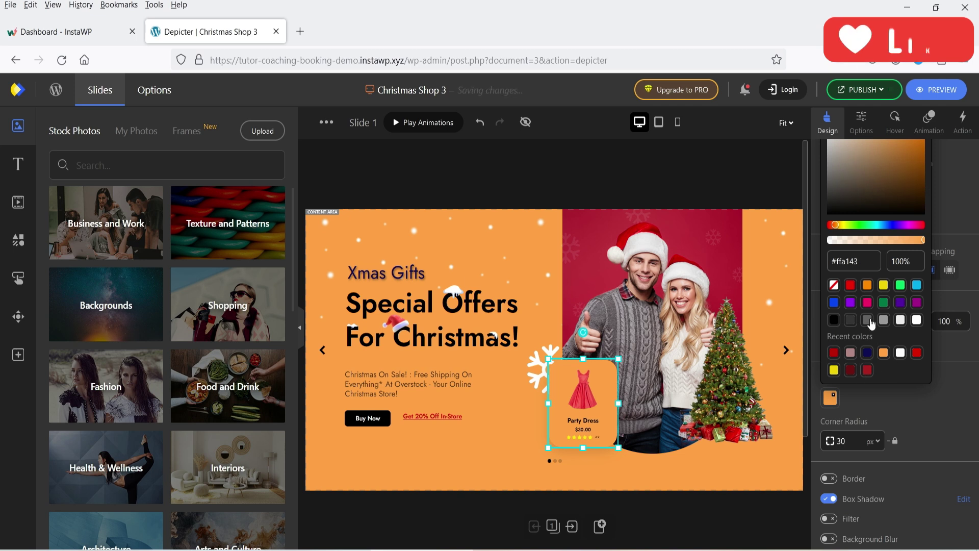
pyautogui.click(868, 320)
pyautogui.click(867, 284)
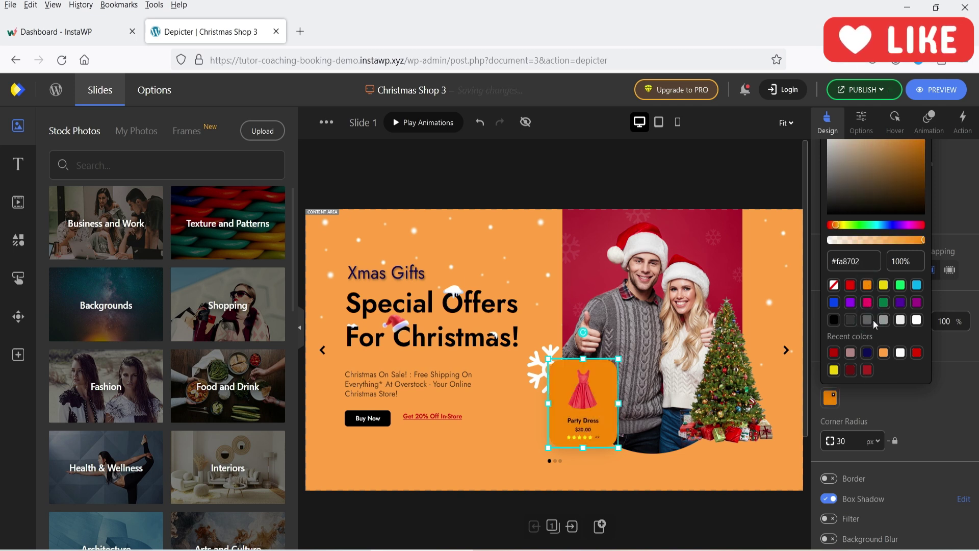
pyautogui.click(922, 412)
# Select the product card's dress picture, Party Dress label and star rating one after another.
pyautogui.click(582, 395)
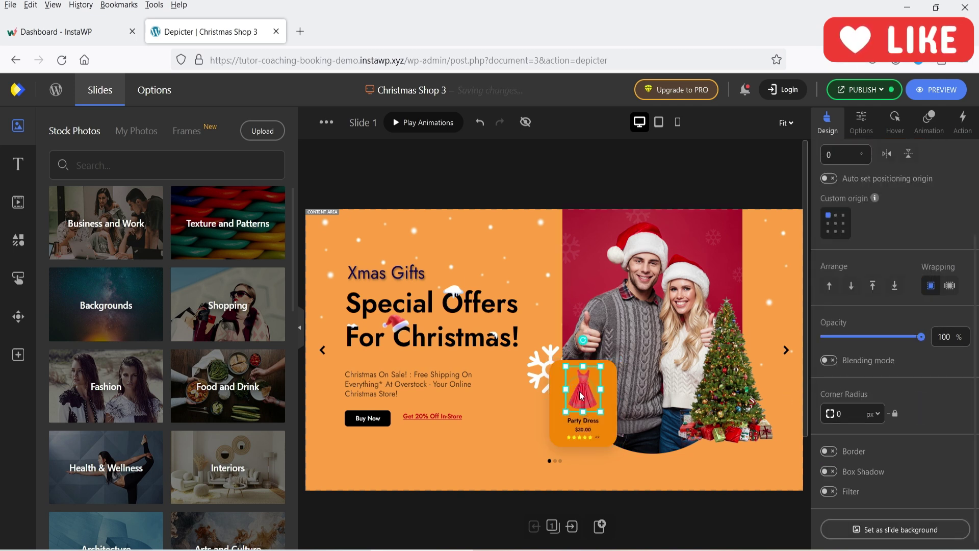
pyautogui.click(591, 427)
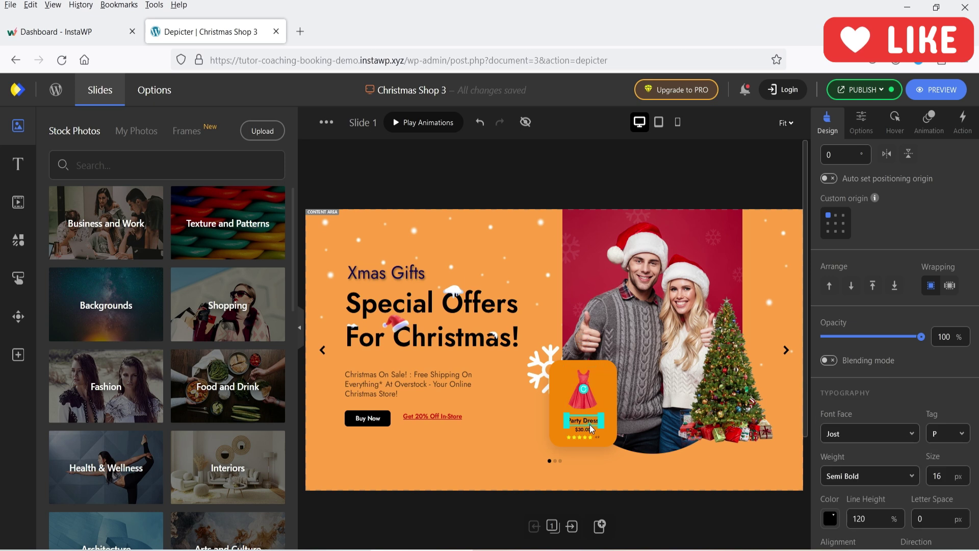
pyautogui.click(587, 437)
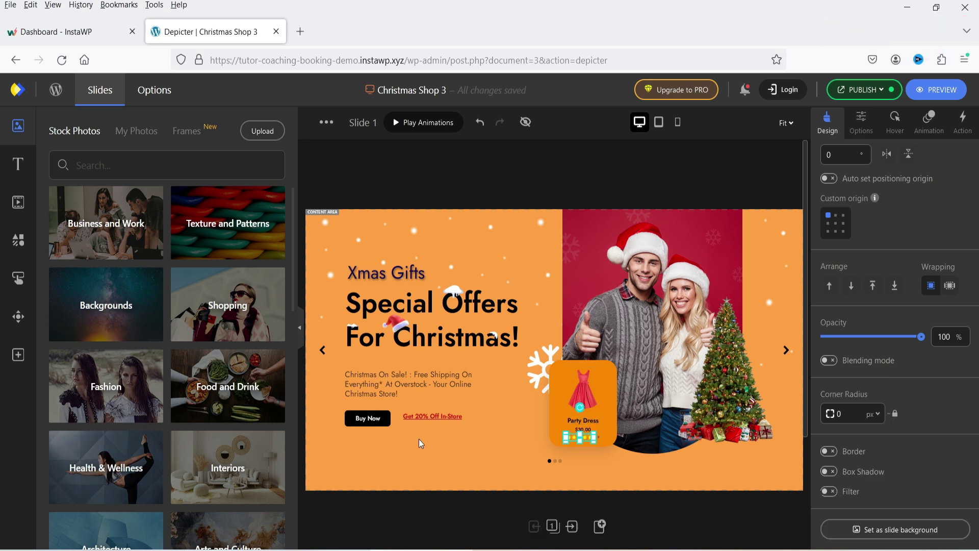
# On the second slide, move the "Xmas Gifts" tagline slightly up to a Y position of about 160 px.
pyautogui.click(571, 527)
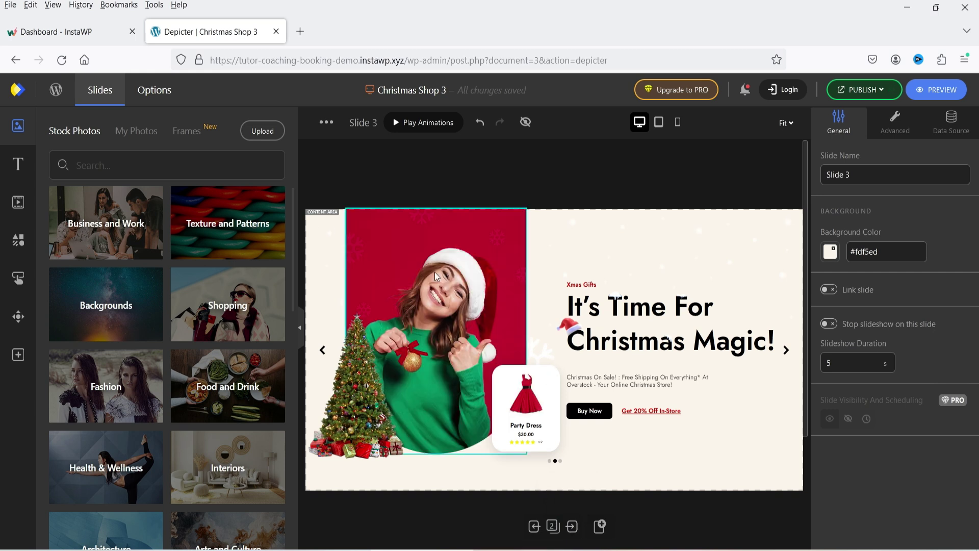
pyautogui.click(613, 317)
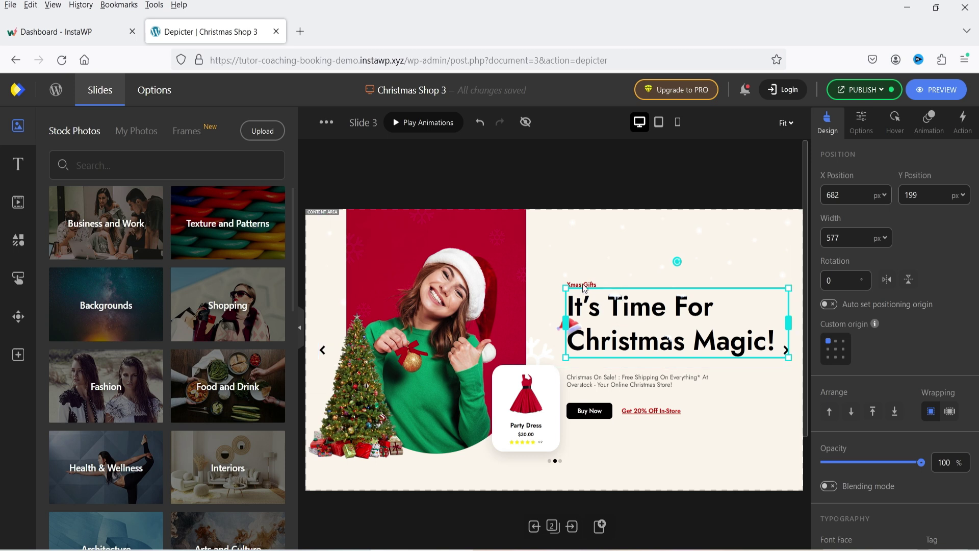
pyautogui.moveTo(586, 285); pyautogui.dragTo(584, 281)
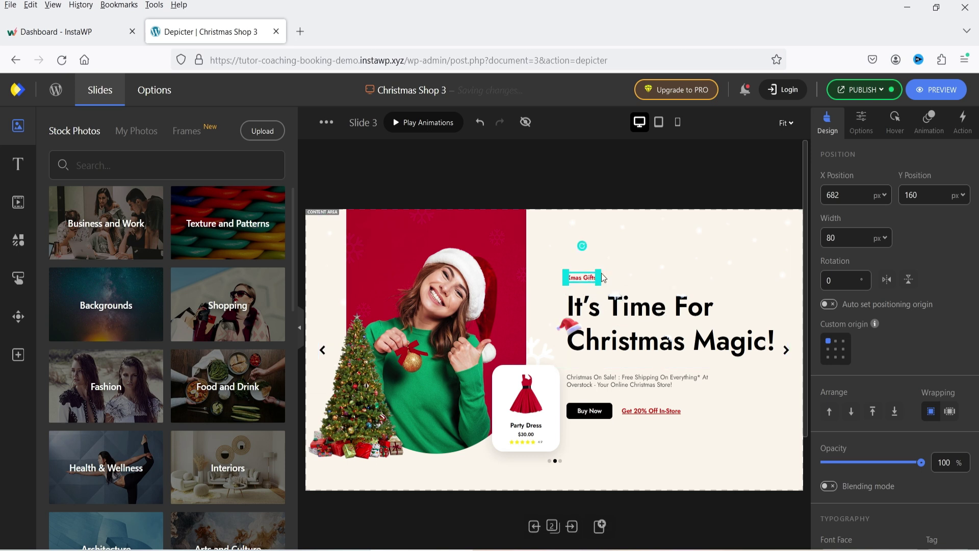
# Reword the "Xmas Gifts" tagline as "Christmas Offer!" and widen its text box so it fits on one line.
pyautogui.doubleClick(582, 278)
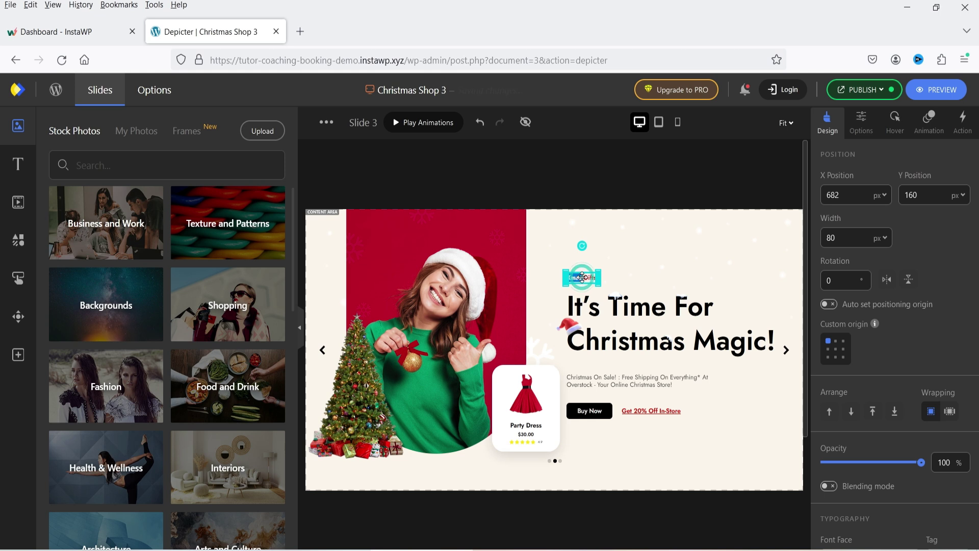
pyautogui.write('Christmas Offer!')
pyautogui.moveTo(599, 282); pyautogui.dragTo(663, 278)
# Set the font size of the "Christmas Offer!" tagline to 25 px.
pyautogui.scroll(-4, 918, 367)
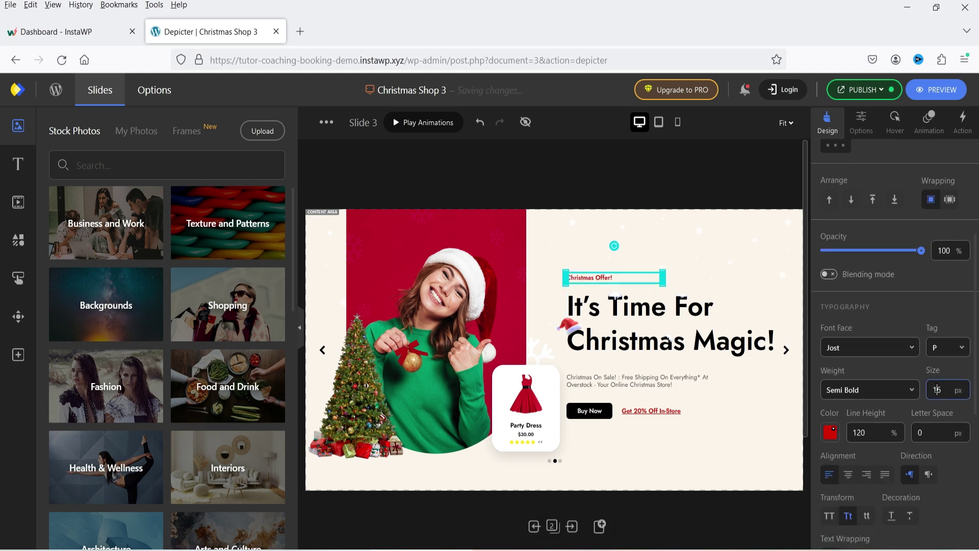
pyautogui.doubleClick(937, 390)
pyautogui.write('25')
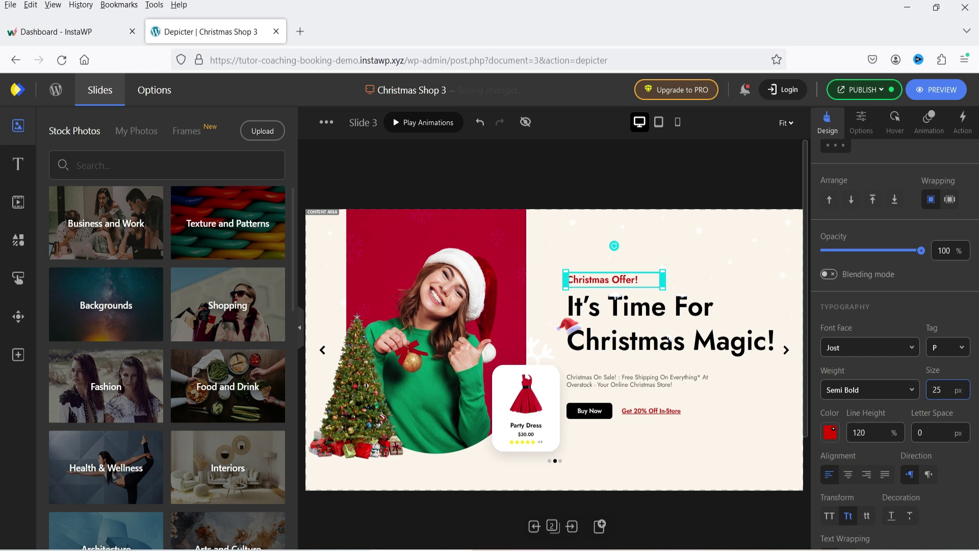
pyautogui.click(707, 251)
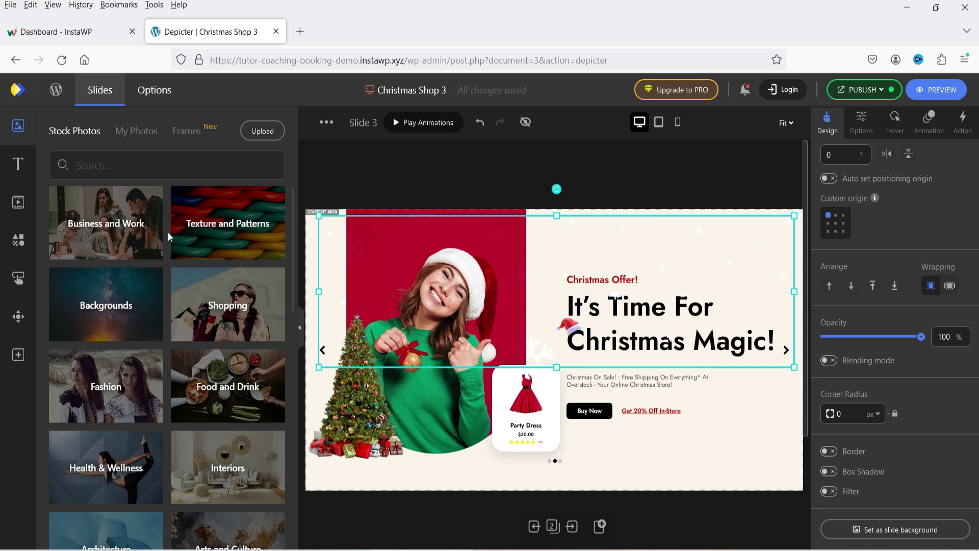
# Search the stock photos for "christmas" and set the pale wooden photo with gifts and ornaments as the second slide's background.
pyautogui.click(220, 255)
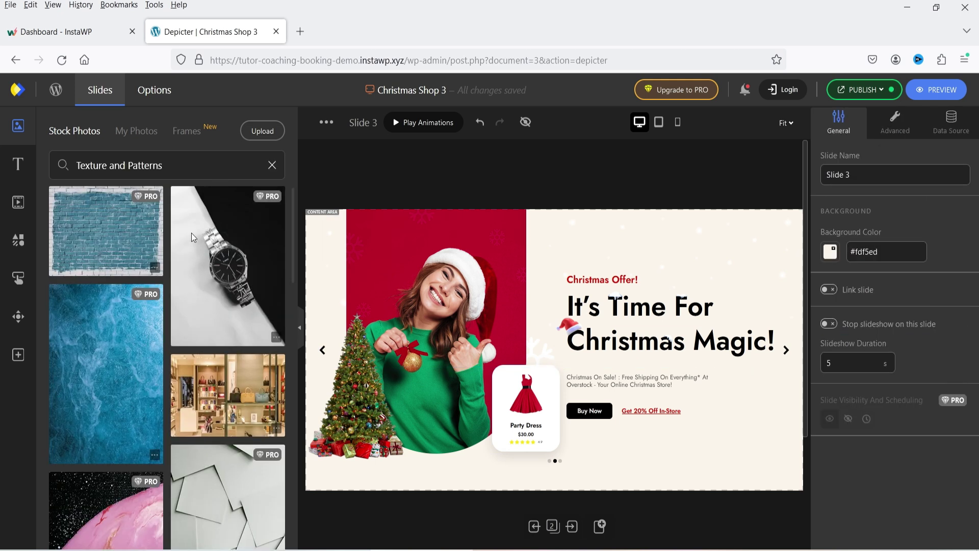
pyautogui.moveTo(194, 166); pyautogui.dragTo(41, 159)
pyautogui.write('ch')
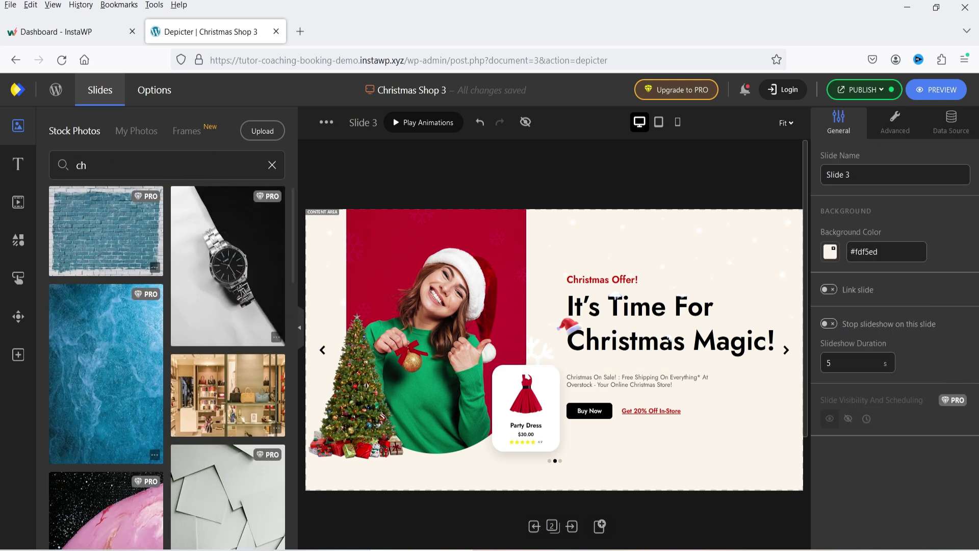
pyautogui.write('ristmas')
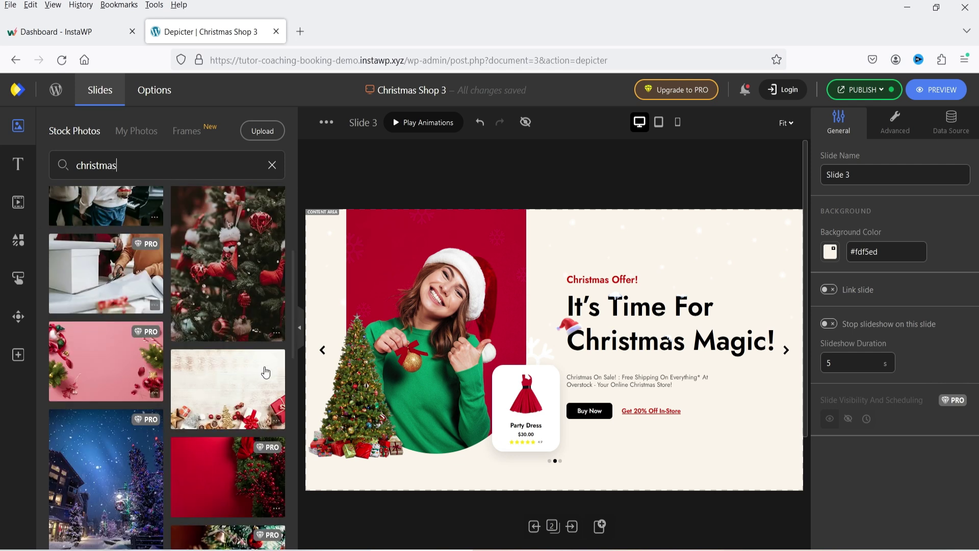
pyautogui.scroll(-2, 234, 341)
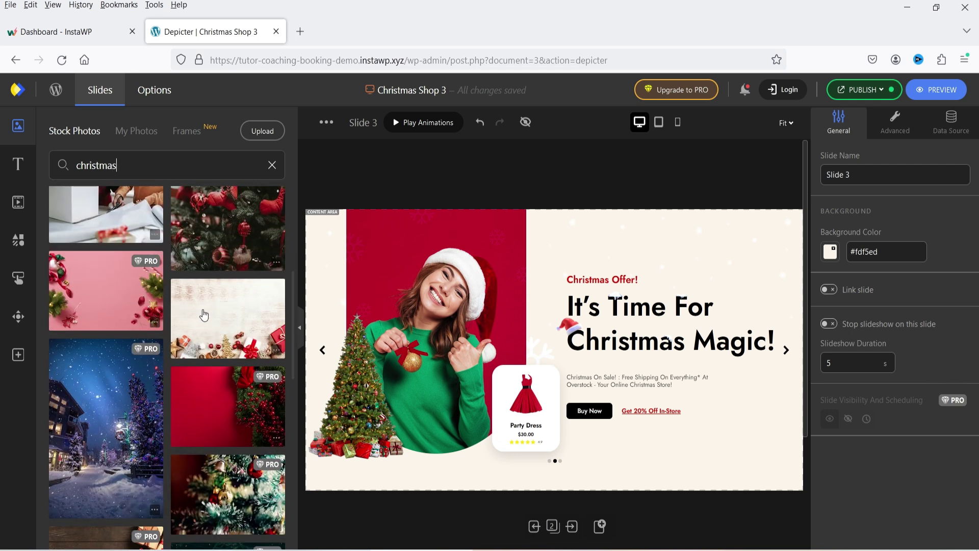
pyautogui.moveTo(214, 321); pyautogui.dragTo(462, 487)
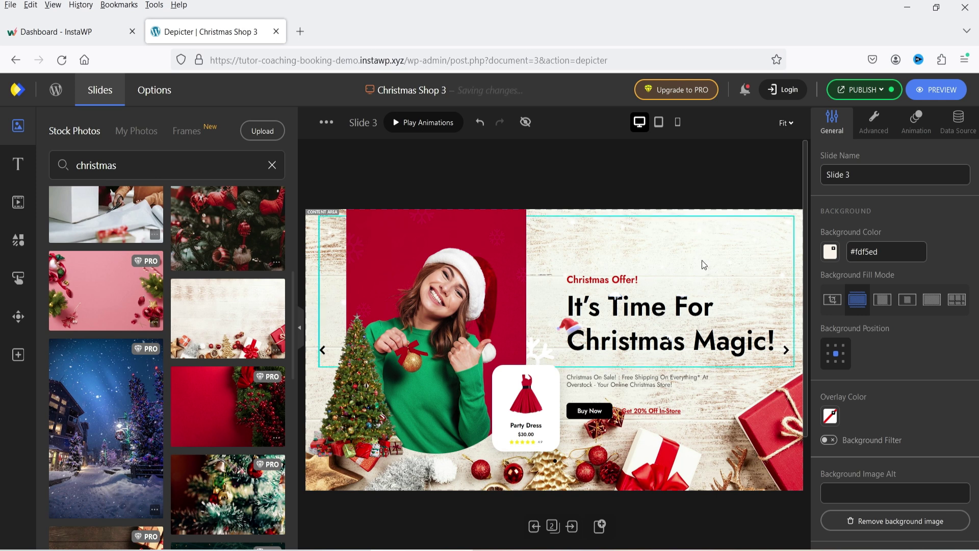
pyautogui.click(615, 295)
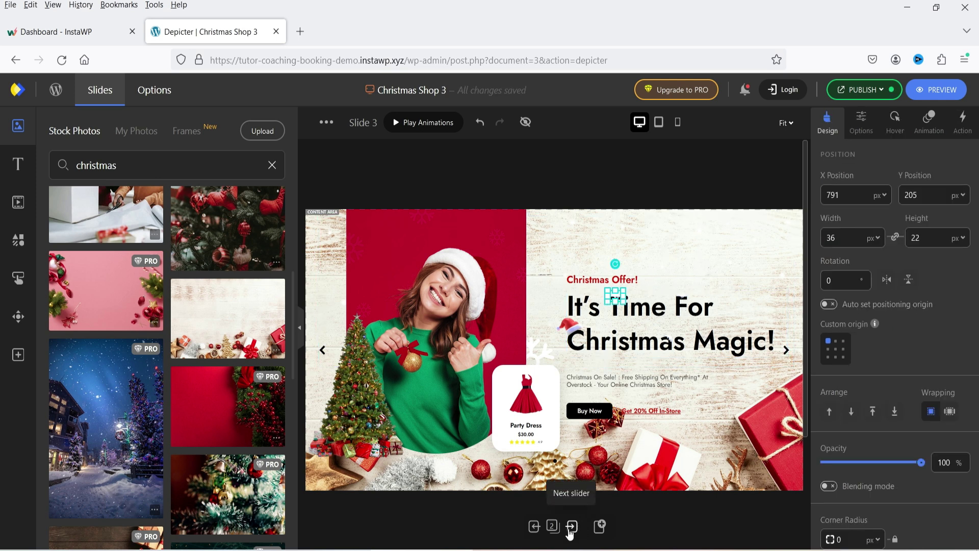
# Open the third slide and select its description paragraph for inspection, leaving it as it is.
pyautogui.click(570, 527)
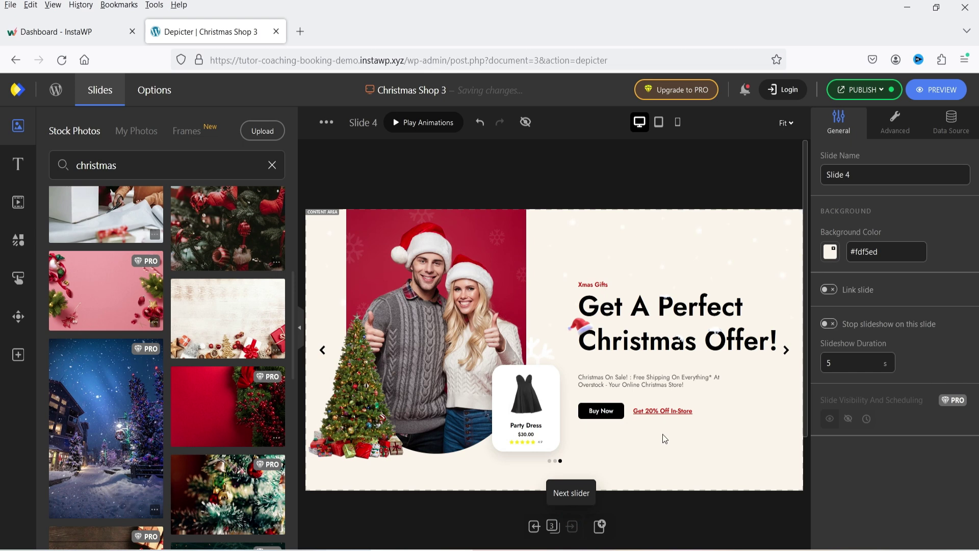
pyautogui.click(649, 386)
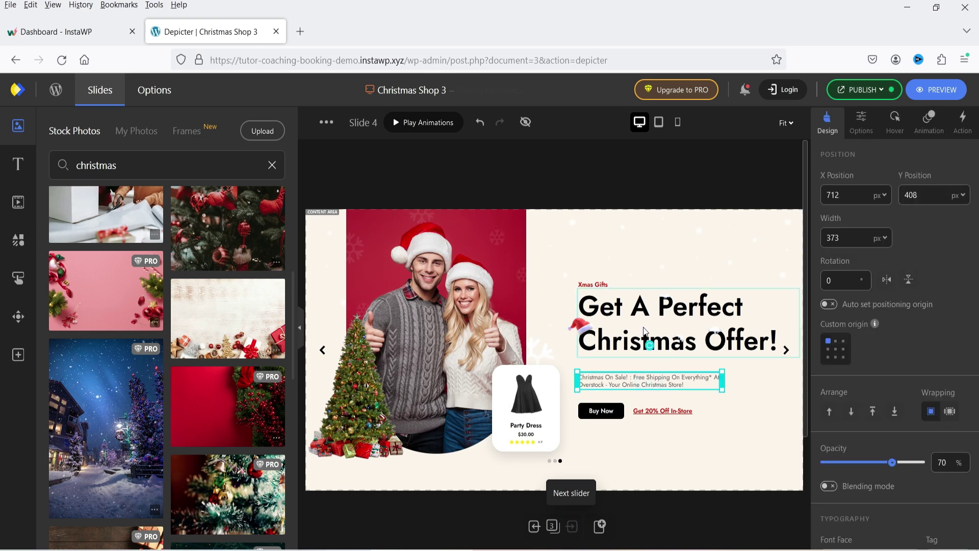
pyautogui.click(430, 160)
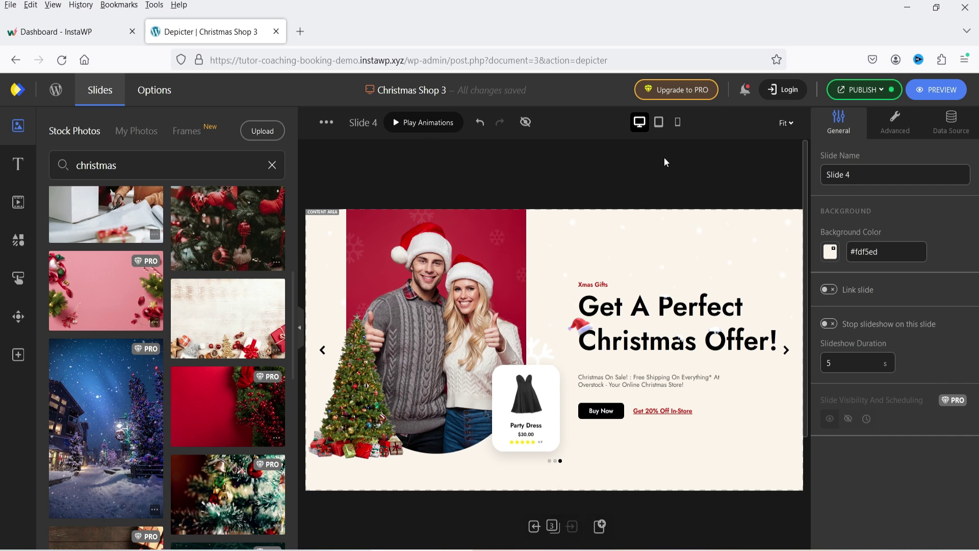
# Switch the canvas to the mobile layout and go back through the slides to the first one.
pyautogui.click(679, 128)
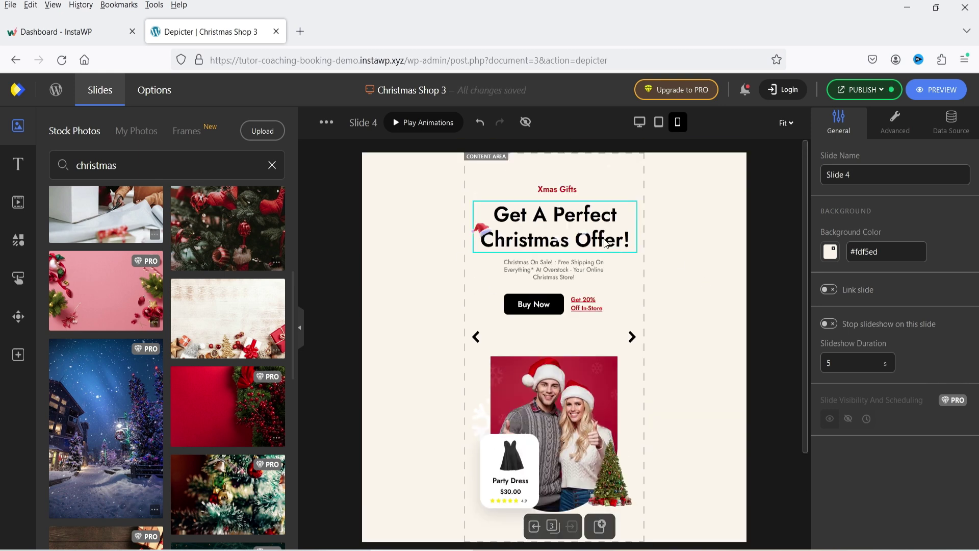
pyautogui.click(534, 526)
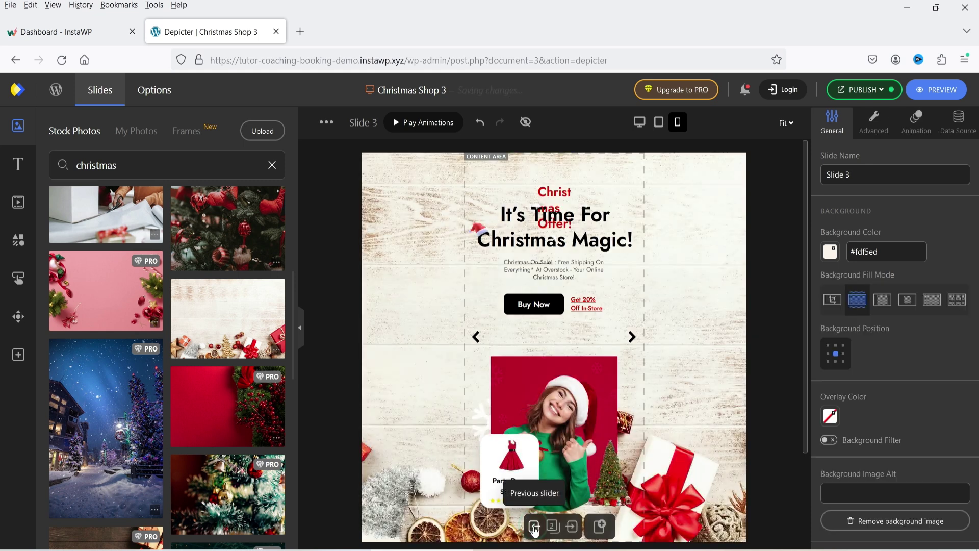
pyautogui.click(534, 527)
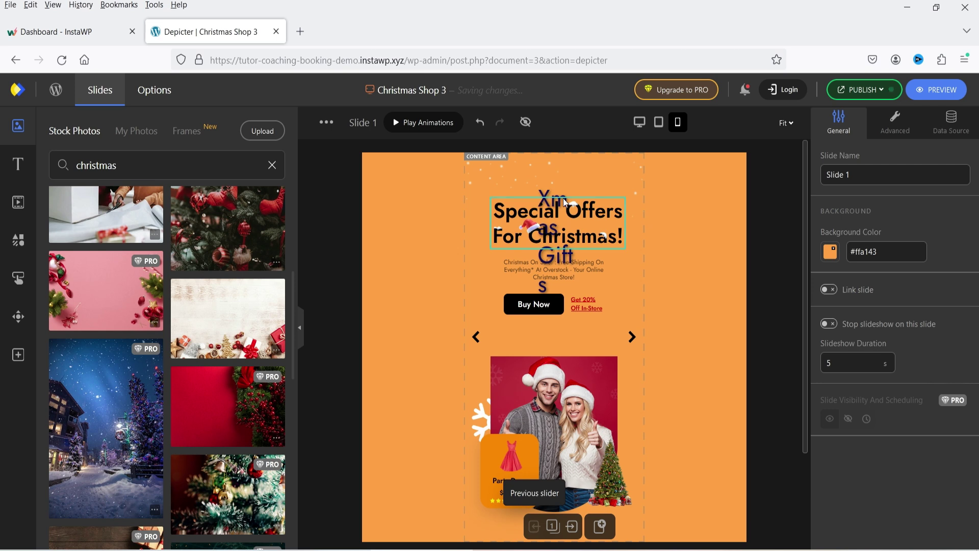
# Resize the mobile heading "Special Offers For Christmas!" to 154 px wide and "Xmas Gifts" to 227 px, stacking "Xmas Gifts" above the heading.
pyautogui.click(623, 244)
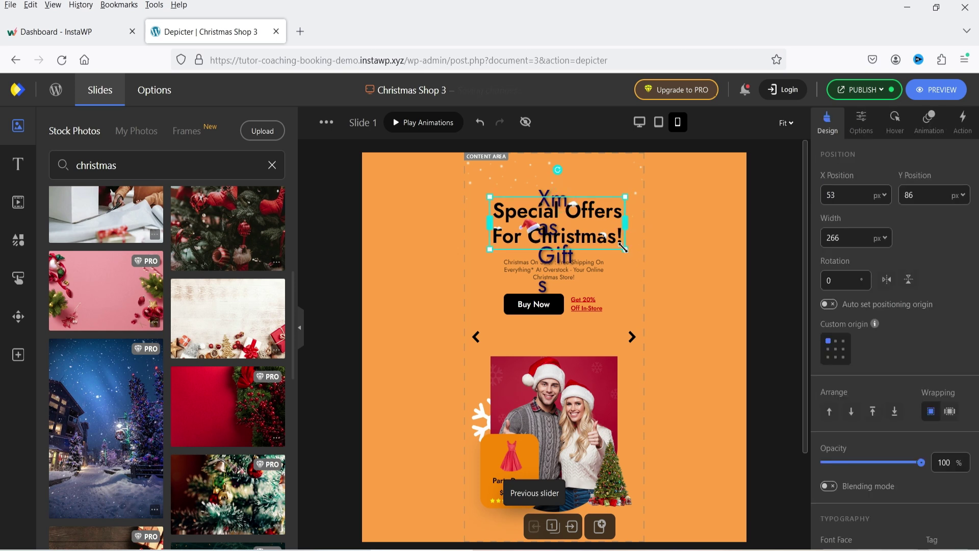
pyautogui.moveTo(624, 247); pyautogui.dragTo(576, 204)
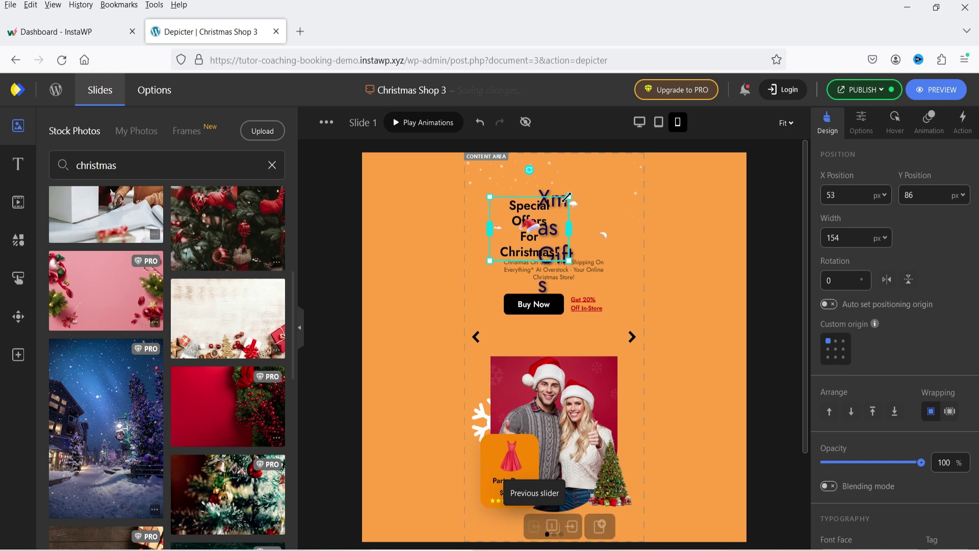
pyautogui.click(567, 198)
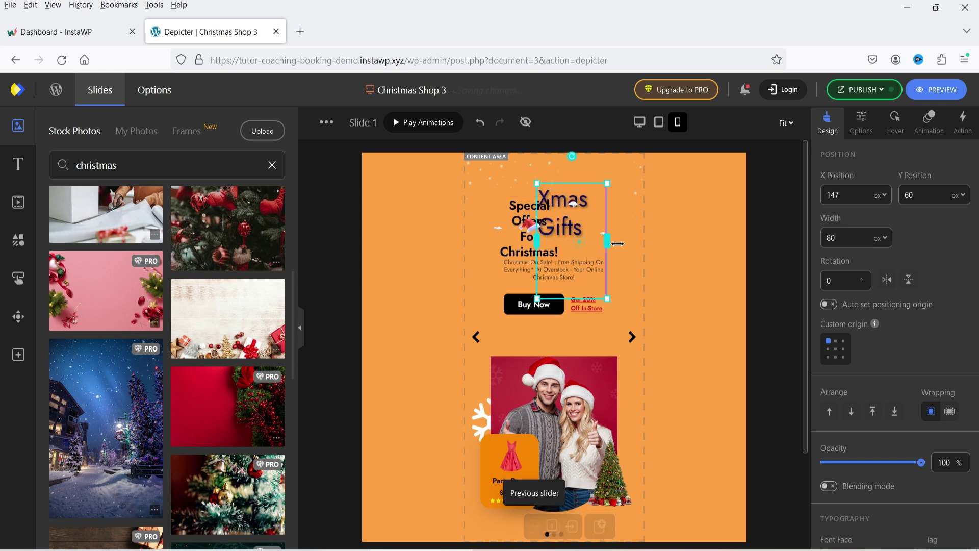
pyautogui.moveTo(618, 243); pyautogui.dragTo(654, 245)
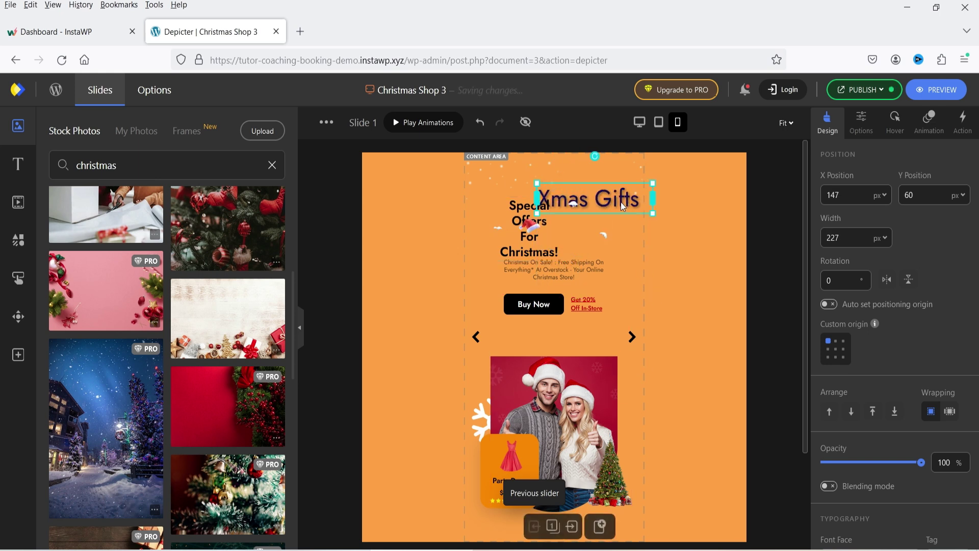
pyautogui.moveTo(620, 202); pyautogui.dragTo(552, 187)
pyautogui.moveTo(556, 227); pyautogui.dragTo(570, 238)
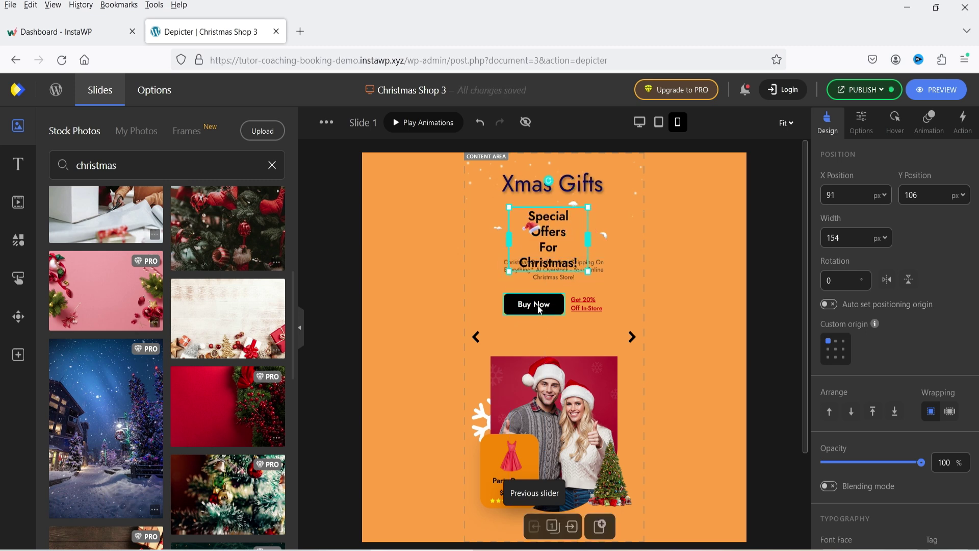
# Move the Buy Now button, the "Get 20% Off In-Store" link and the description down so they sit spaced out between heading and photo.
pyautogui.moveTo(536, 305); pyautogui.dragTo(531, 336)
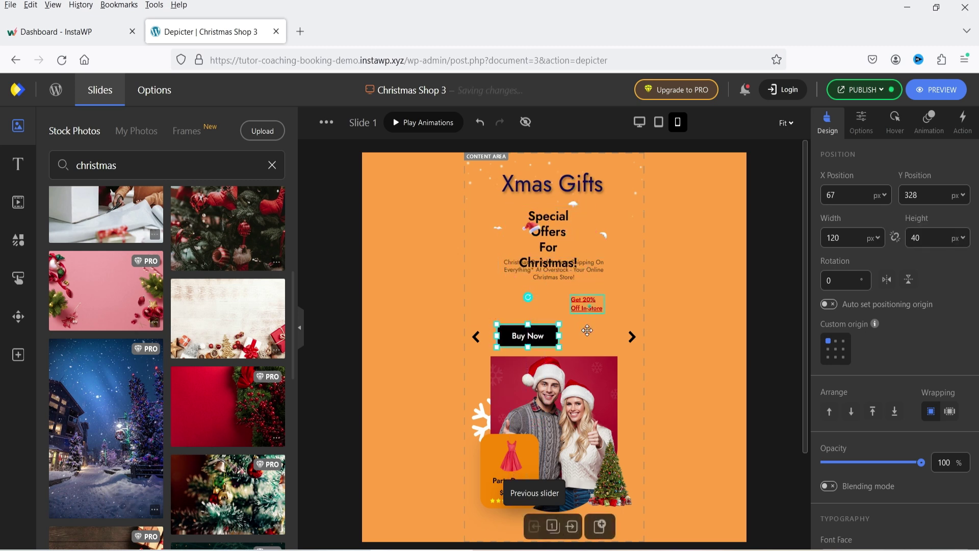
pyautogui.moveTo(584, 308); pyautogui.dragTo(581, 336)
pyautogui.moveTo(599, 271); pyautogui.dragTo(599, 297)
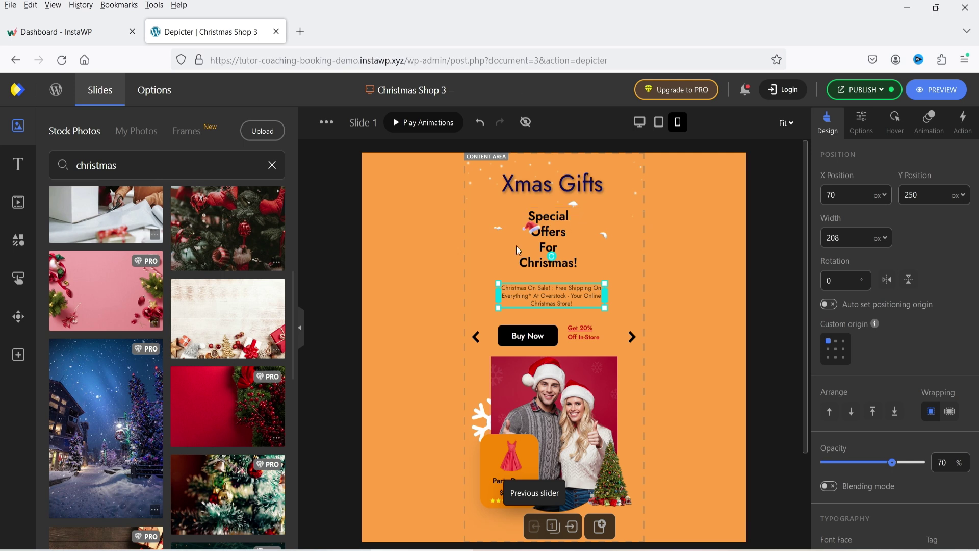
pyautogui.click(415, 256)
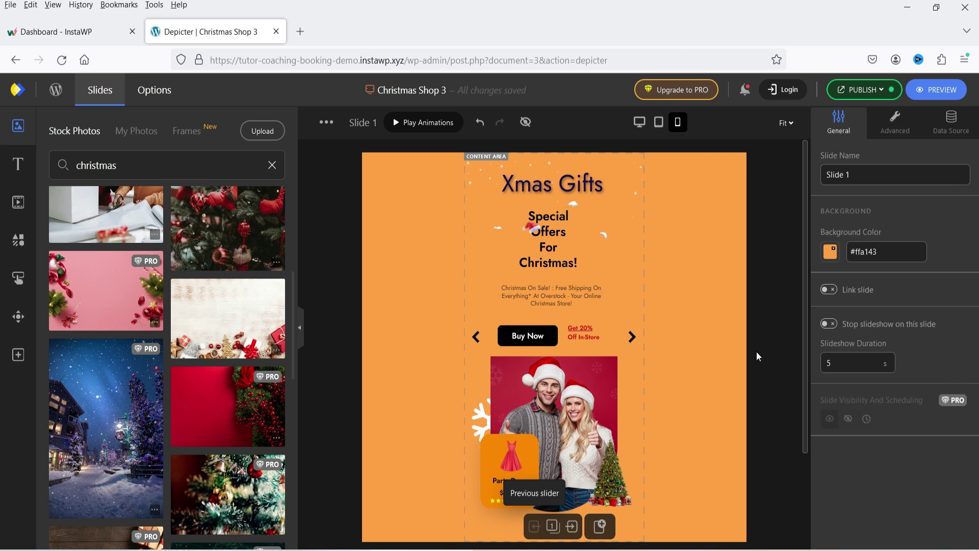
pyautogui.scroll(-3, 672, 326)
pyautogui.scroll(3, 672, 326)
# In the tablet layout, widen "Xmas Gifts" to 315 px and raise it to Y 166 px, returning to the desktop layout.
pyautogui.click(658, 122)
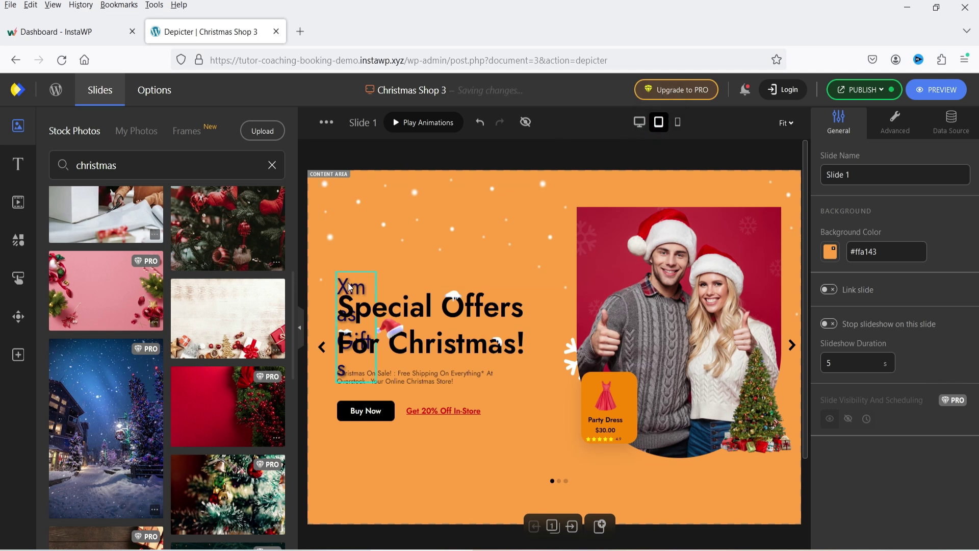
pyautogui.click(378, 334)
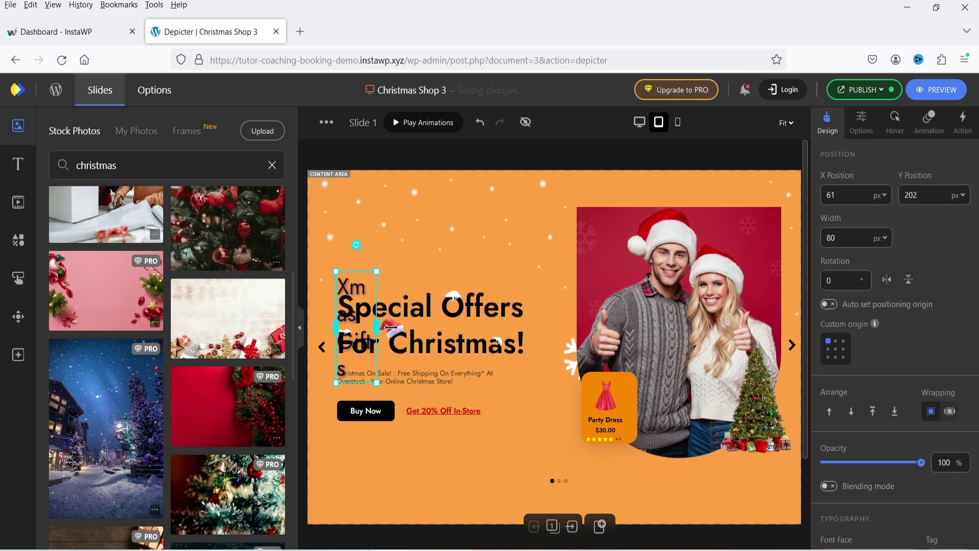
pyautogui.moveTo(377, 327); pyautogui.dragTo(491, 327)
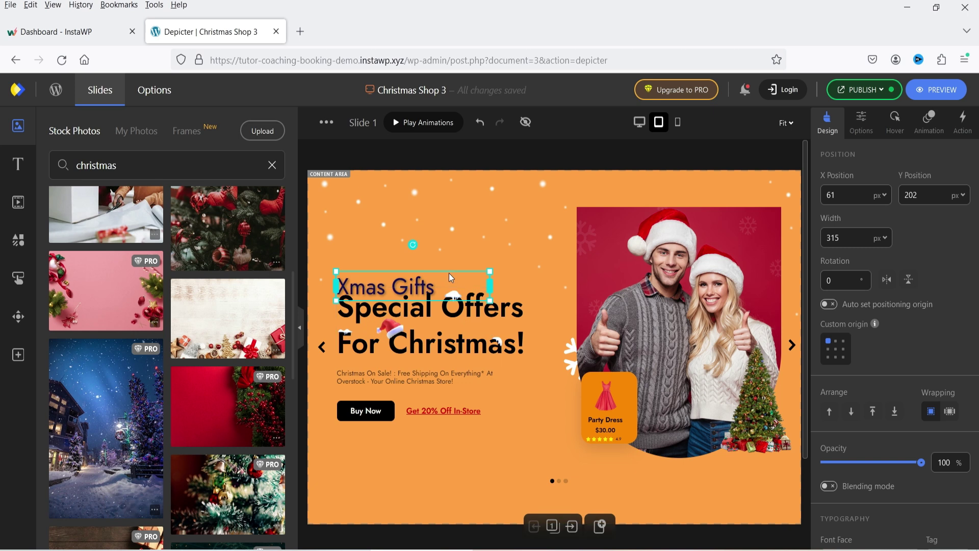
pyautogui.moveTo(447, 266); pyautogui.dragTo(448, 247)
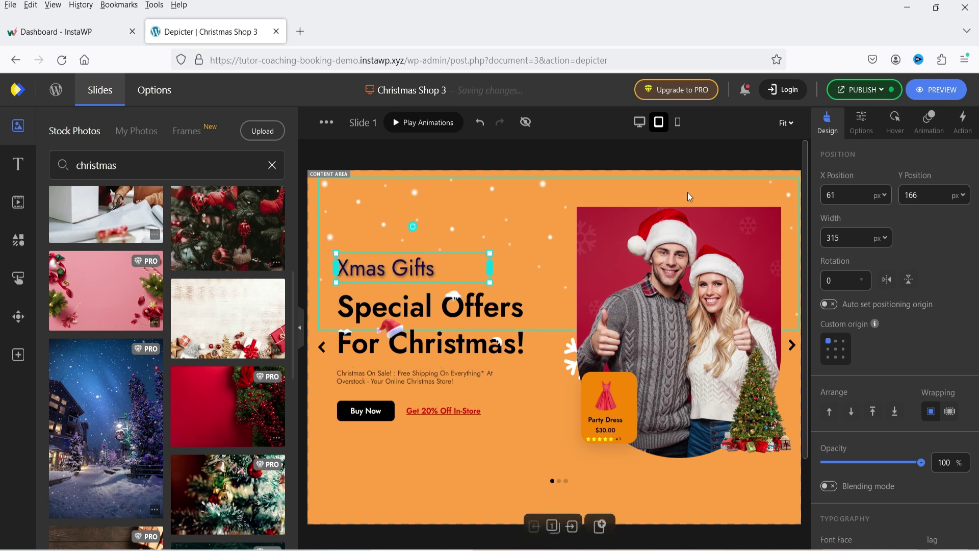
pyautogui.click(639, 123)
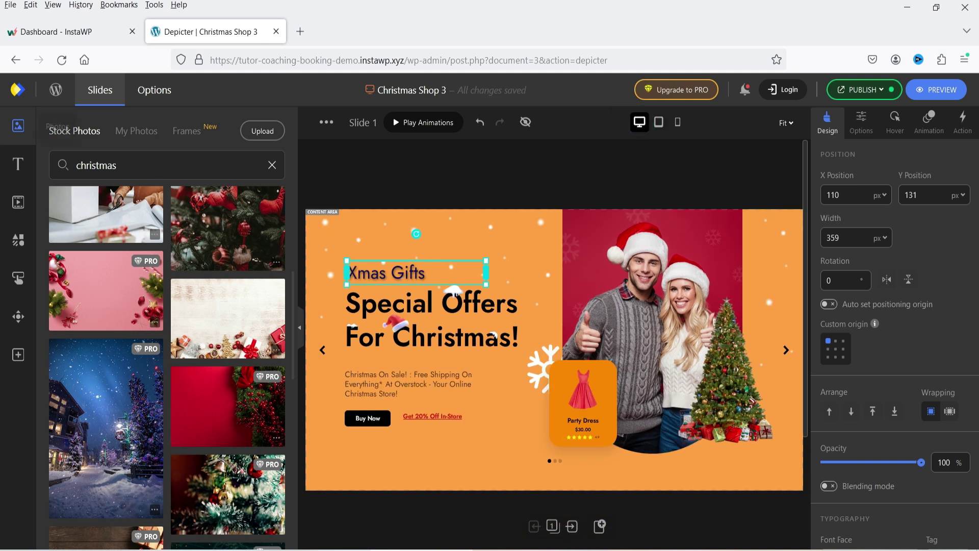
# Place a sample heading text above "Xmas Gifts" on the first slide and delete it.
pyautogui.click(19, 166)
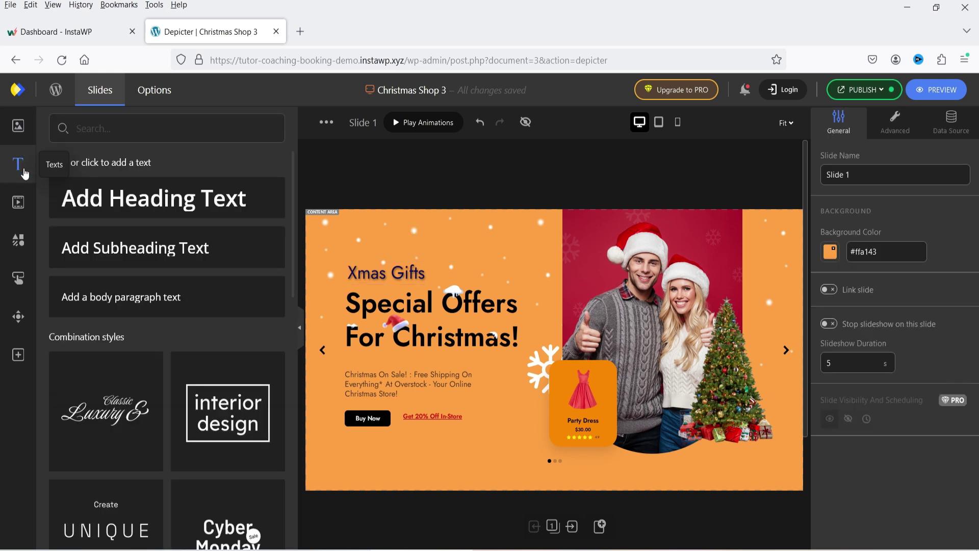
pyautogui.moveTo(86, 199); pyautogui.dragTo(394, 246)
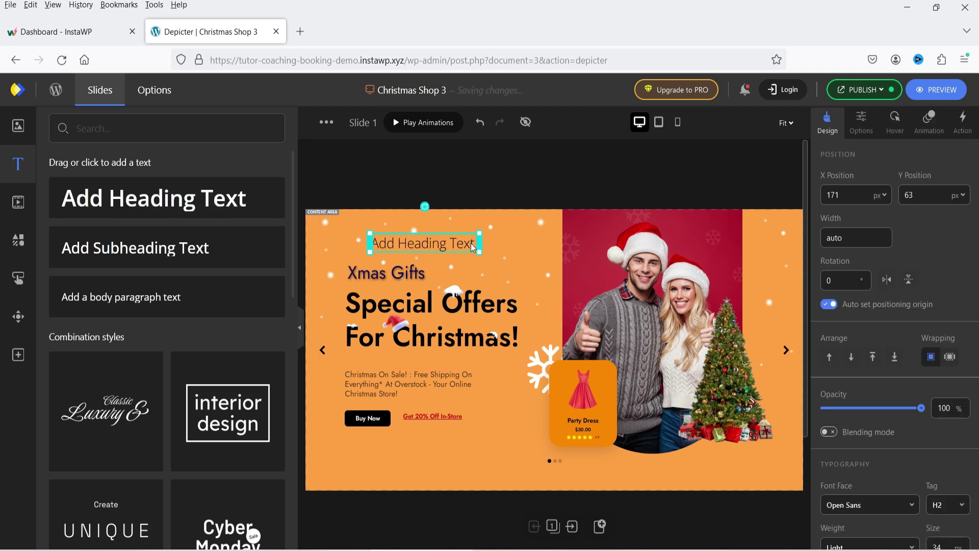
pyautogui.press('Delete')
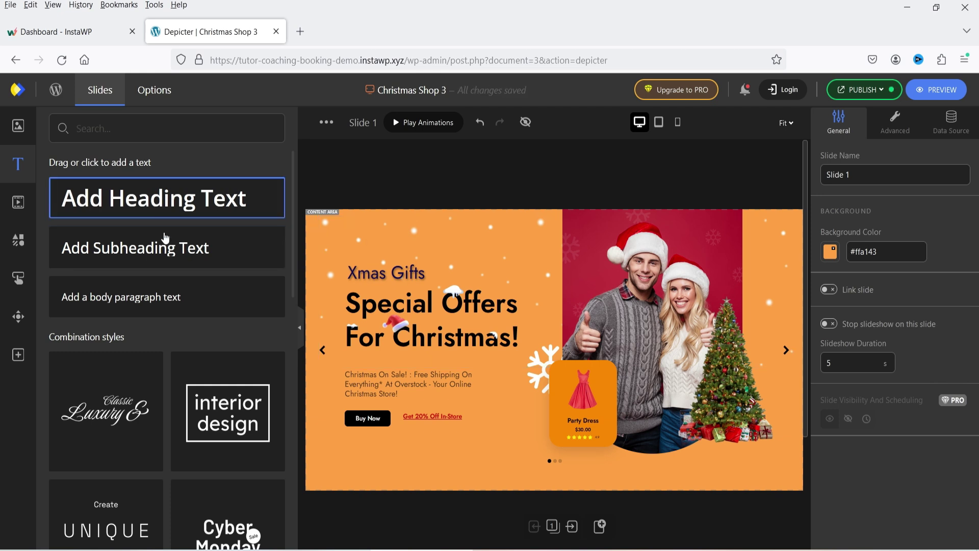
# Look through the text combination styles, the video embed options and the stock video categories.
pyautogui.scroll(-3, 170, 296)
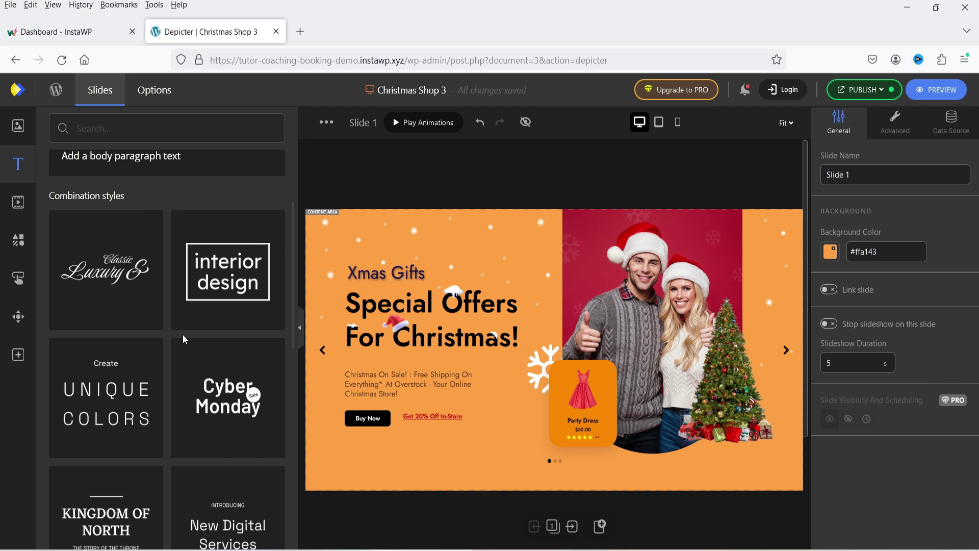
pyautogui.scroll(-4, 183, 335)
pyautogui.scroll(-3, 185, 342)
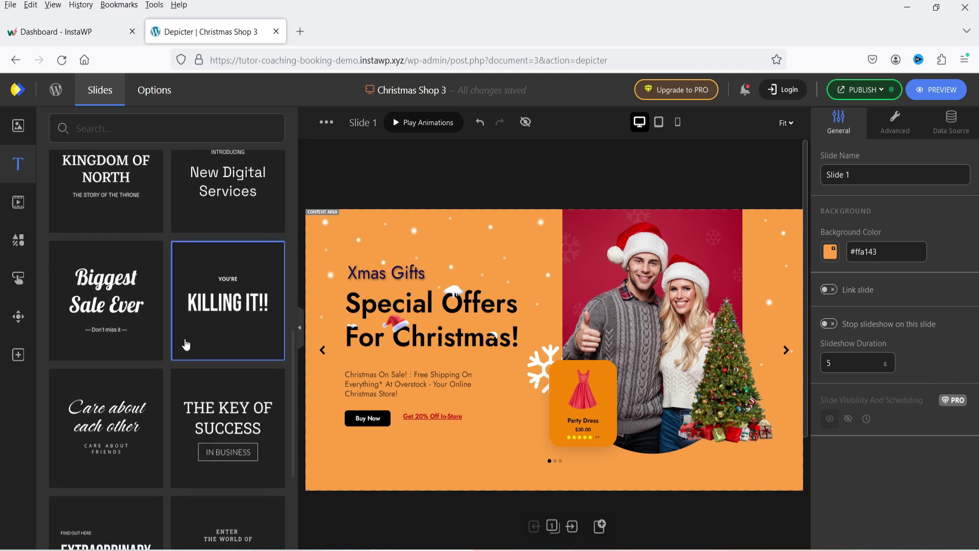
pyautogui.scroll(10, 185, 347)
pyautogui.scroll(-3, 185, 348)
pyautogui.scroll(5, 184, 348)
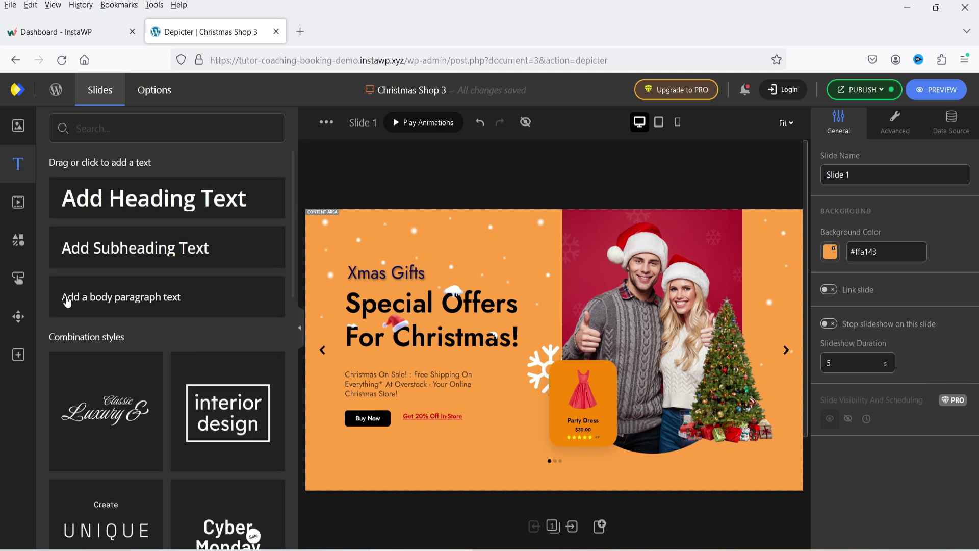
pyautogui.click(19, 206)
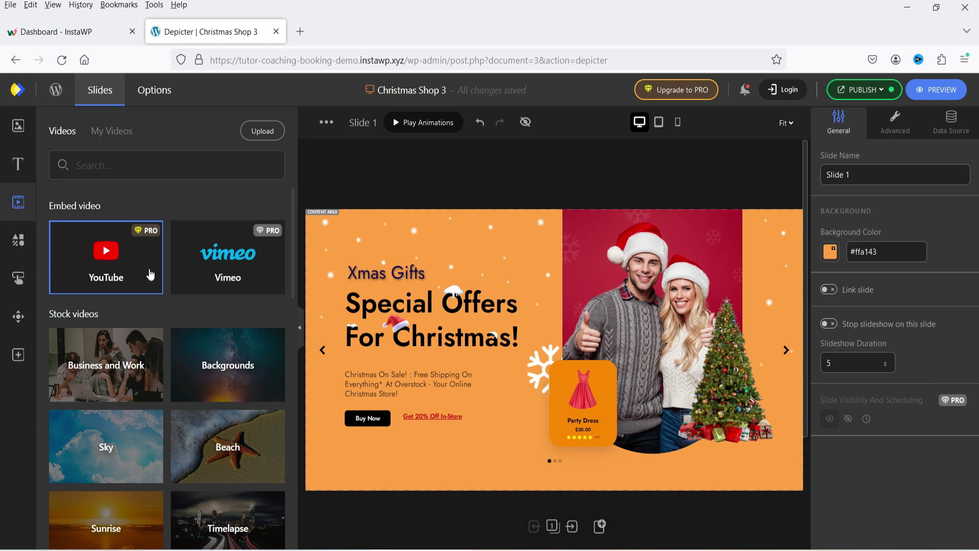
pyautogui.scroll(-2, 150, 275)
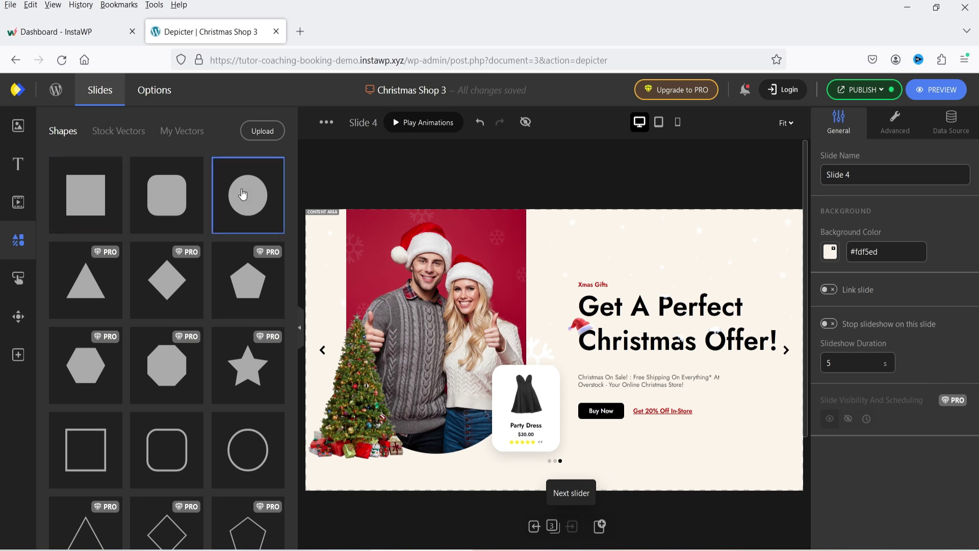
# Add a 150 px solid circle above the third slide's heading and fill it with pink #ee0668.
pyautogui.moveTo(243, 195); pyautogui.dragTo(661, 250)
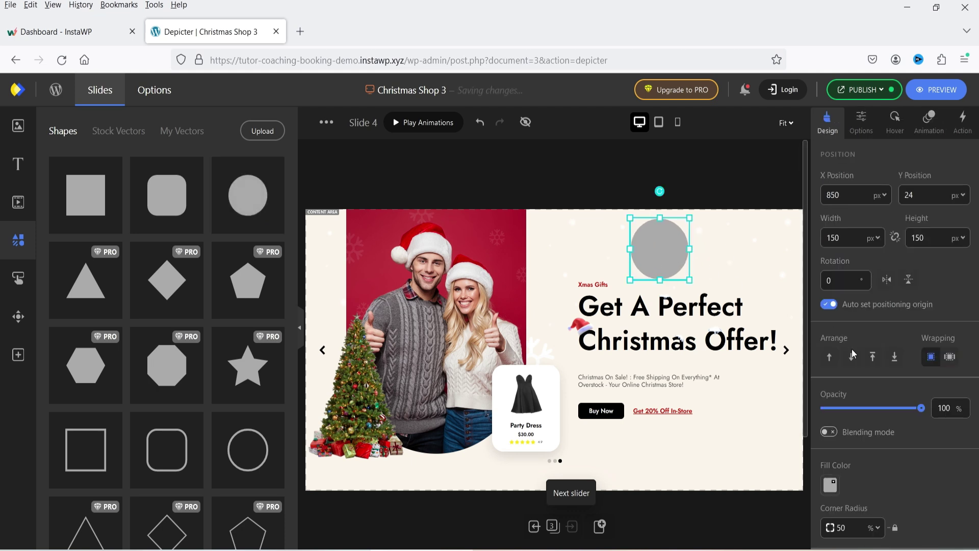
pyautogui.scroll(-3, 897, 408)
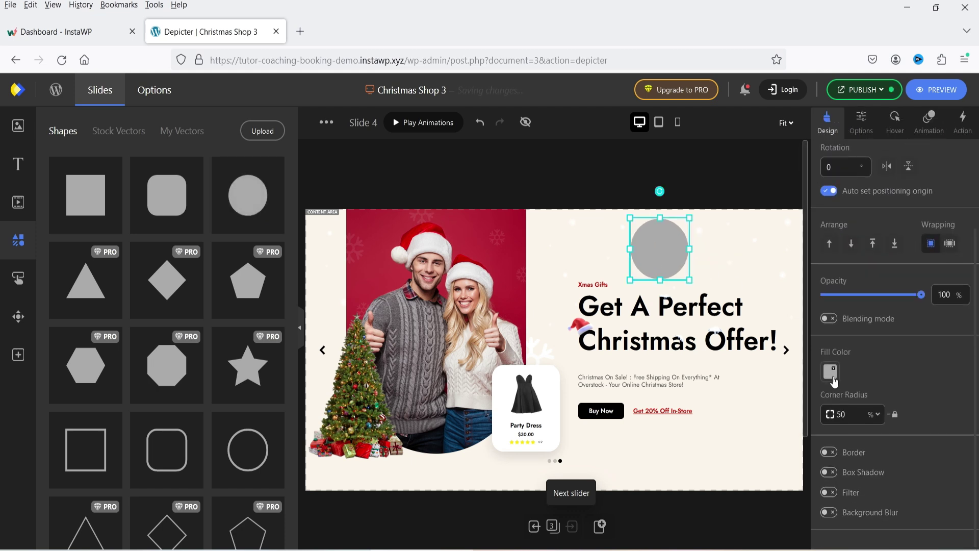
pyautogui.click(830, 374)
pyautogui.click(867, 304)
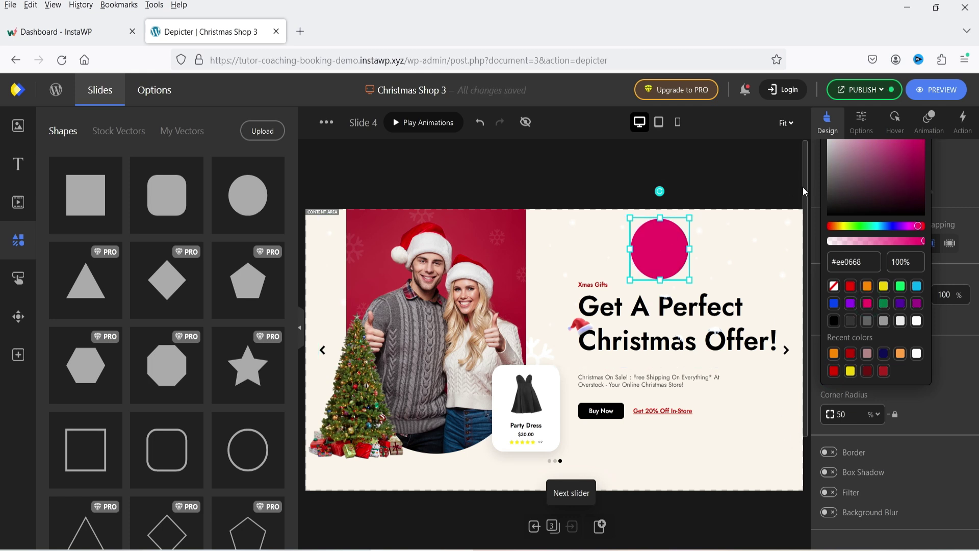
# Give the circle a Medium Move from Top entrance animation and a Short Move to Down exit animation.
pyautogui.click(927, 125)
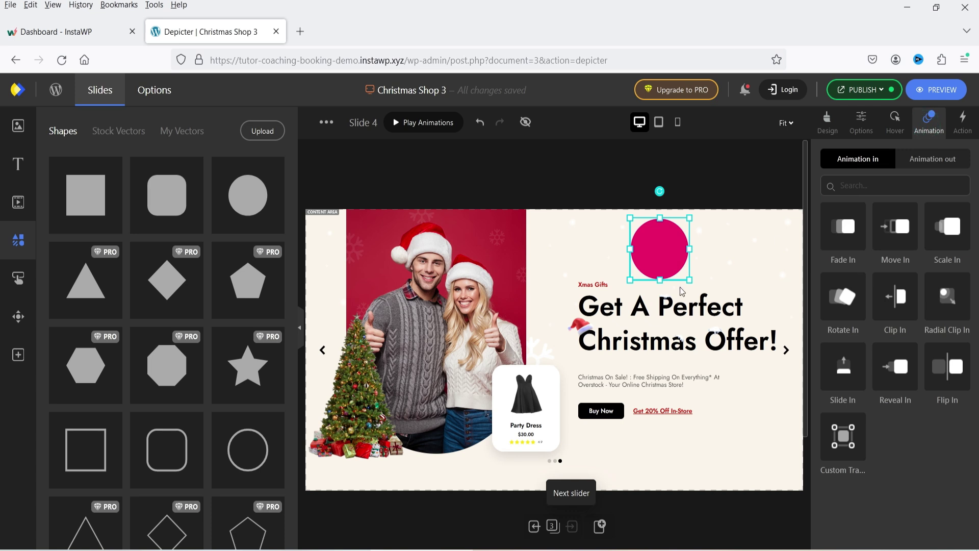
pyautogui.click(884, 232)
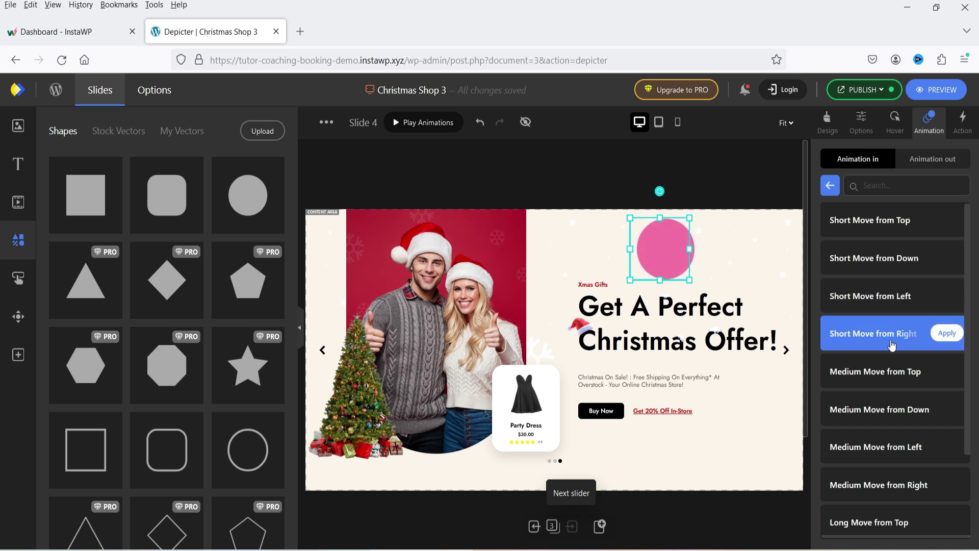
pyautogui.click(892, 367)
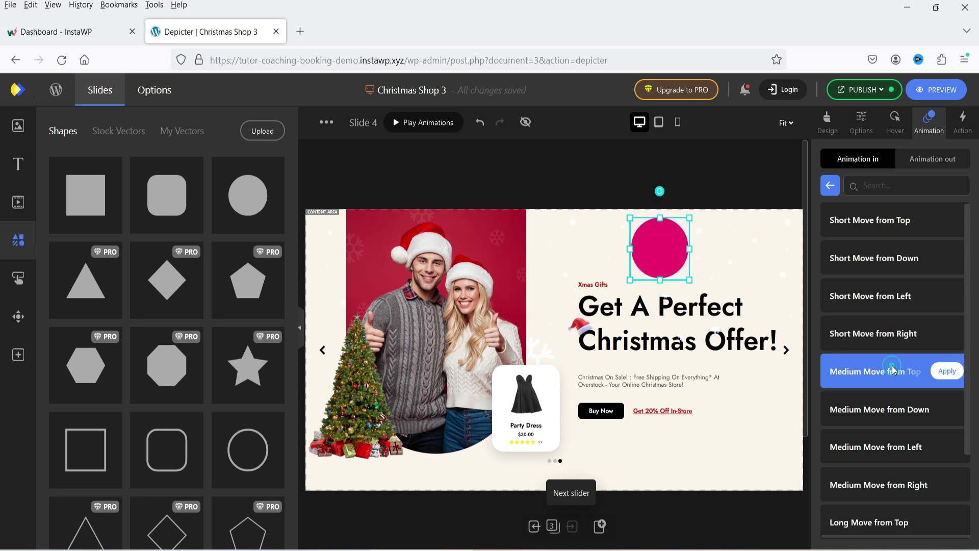
pyautogui.click(934, 172)
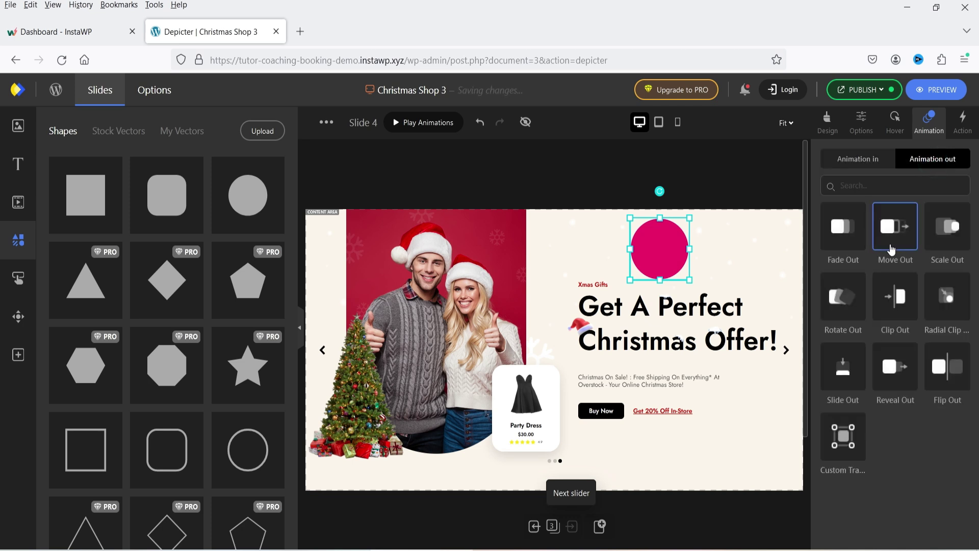
pyautogui.click(892, 246)
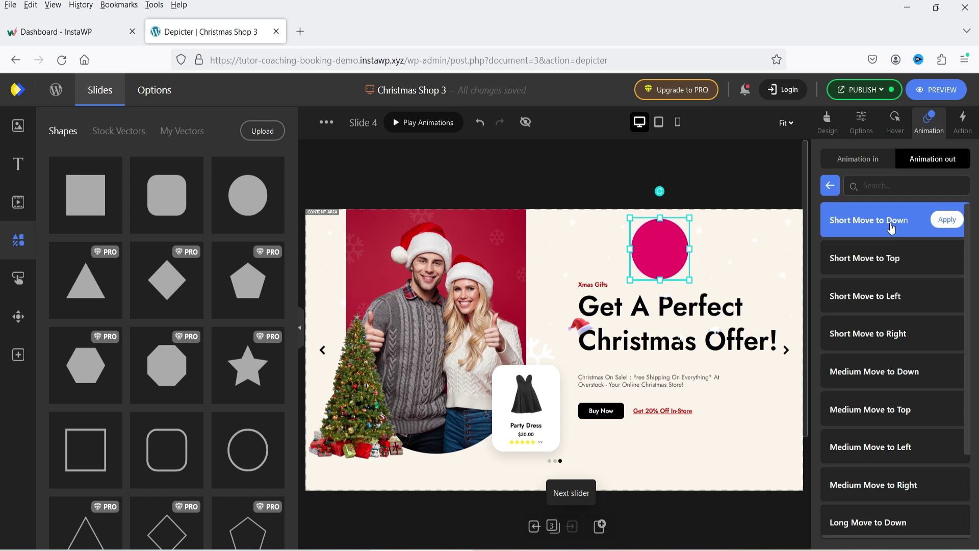
pyautogui.click(890, 222)
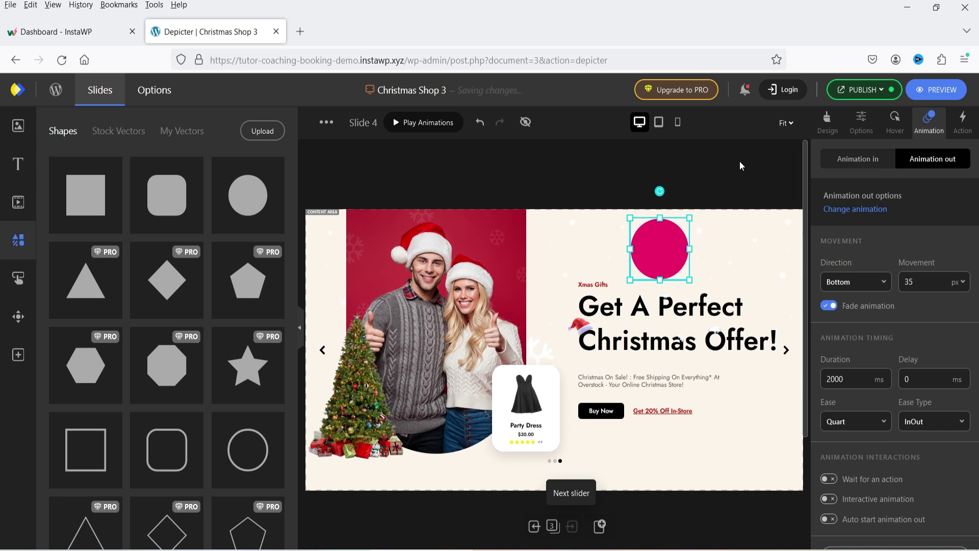
# Examine the available button and slider control styles, and inspect the design settings of the previous-slide arrow and the bullets.
pyautogui.click(23, 276)
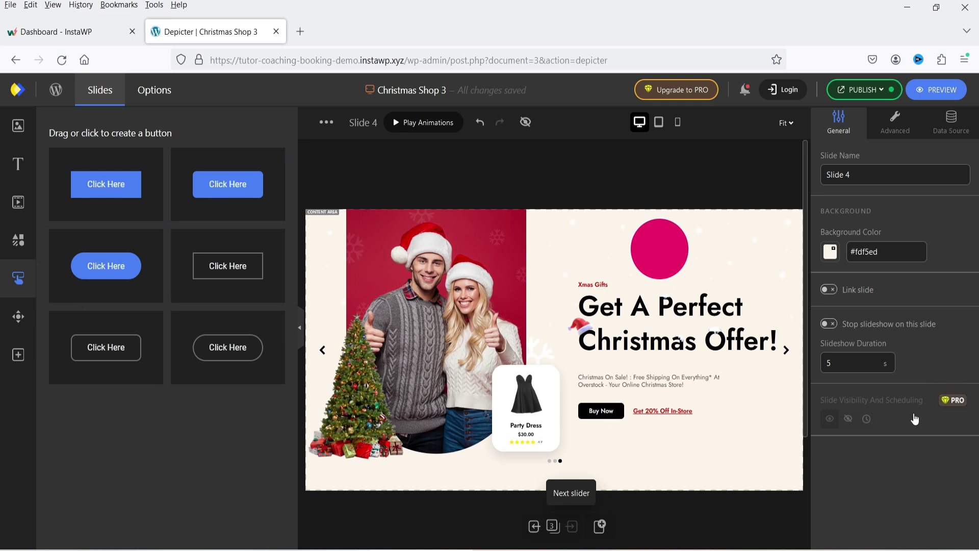
pyautogui.click(14, 317)
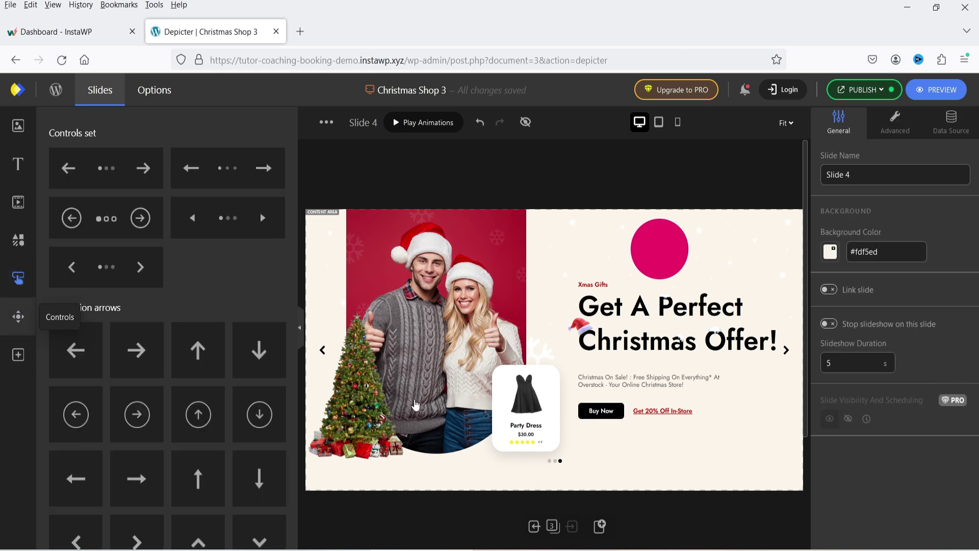
pyautogui.click(320, 354)
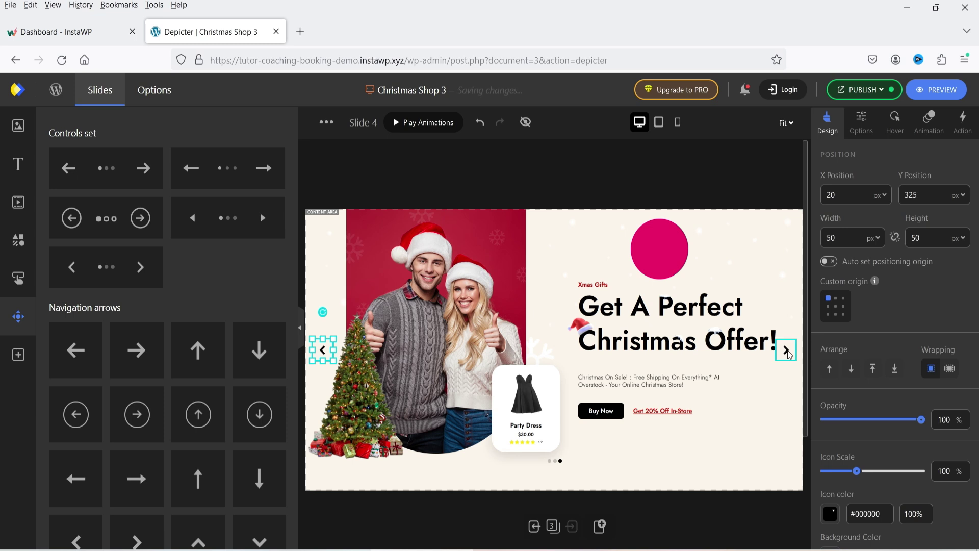
pyautogui.click(556, 461)
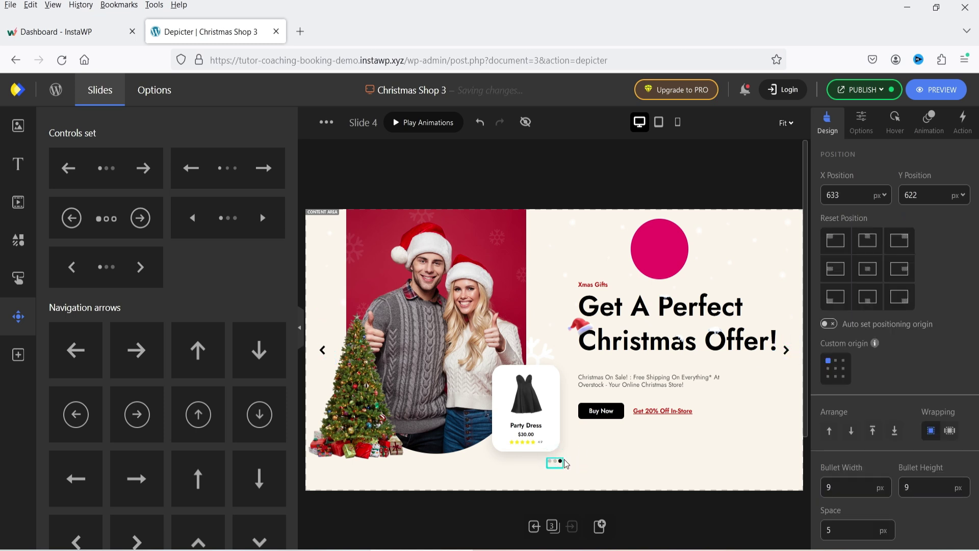
pyautogui.click(321, 354)
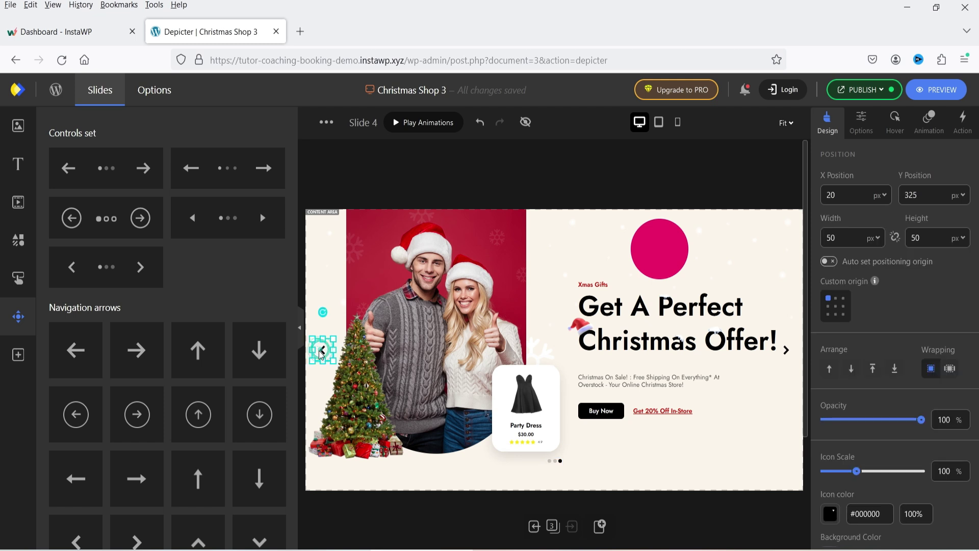
# Examine the previous-slide arrow's remaining design settings and the available countdown timer and number counter elements.
pyautogui.scroll(-3, 865, 390)
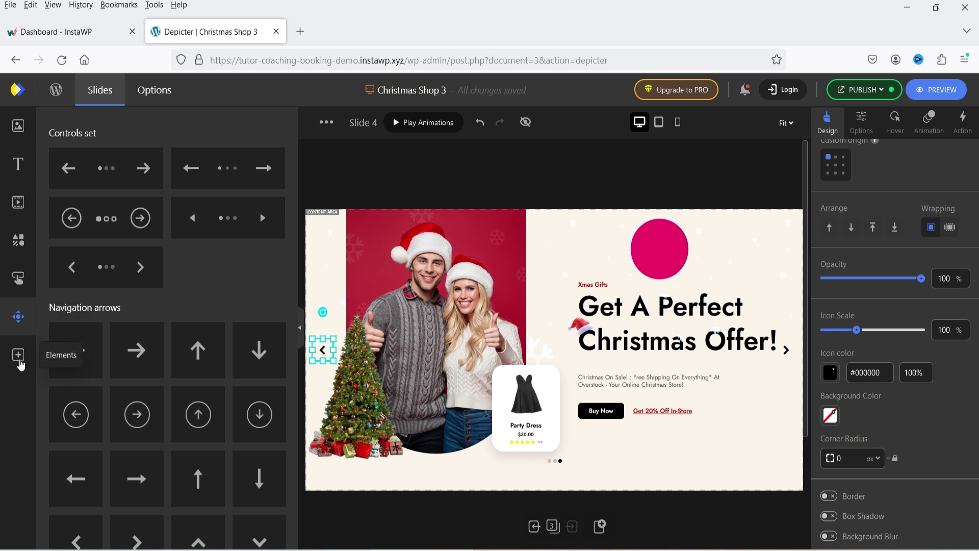
pyautogui.click(19, 355)
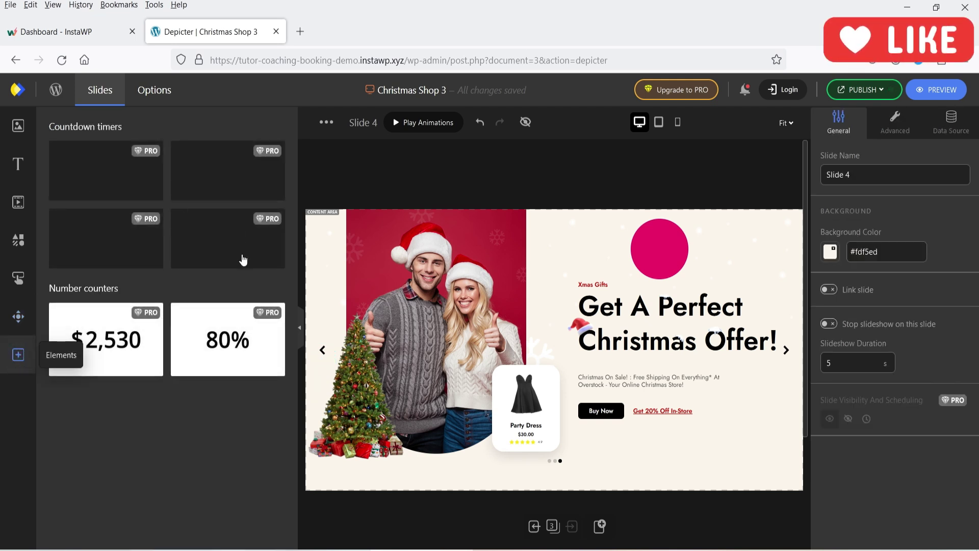
pyautogui.click(18, 125)
# Review the slider's general options, including name, slug, layout, content wrapper size and responsive content sizes.
pyautogui.click(148, 92)
pyautogui.click(148, 92)
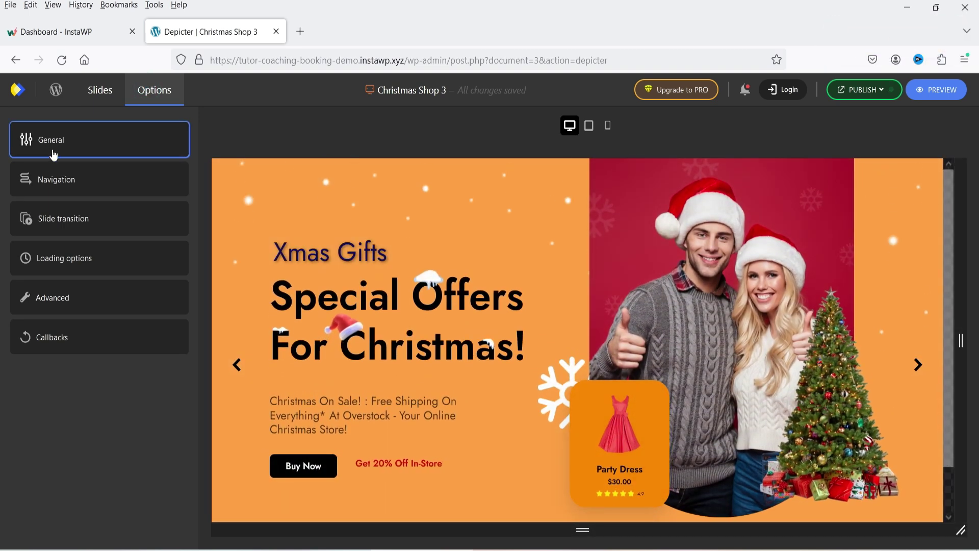
pyautogui.click(64, 150)
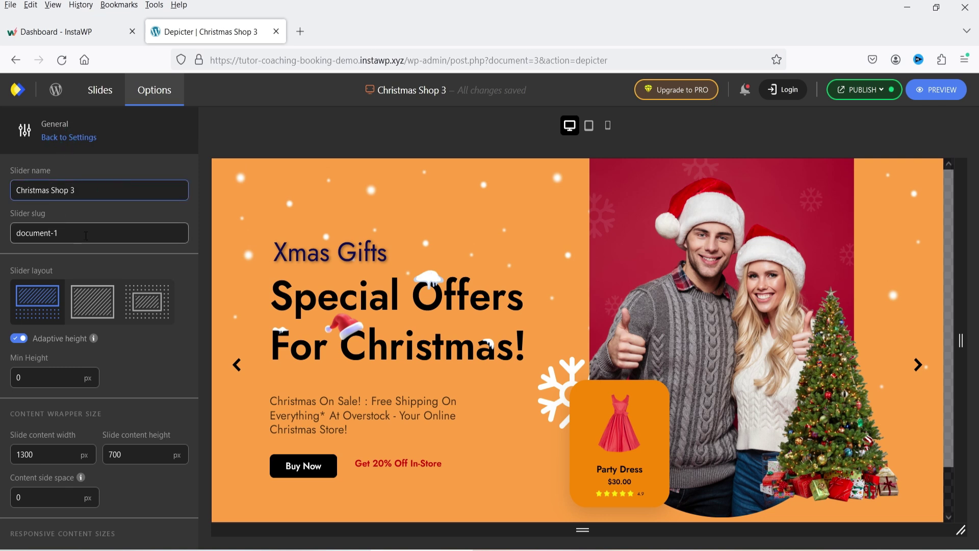
pyautogui.scroll(-3, 86, 236)
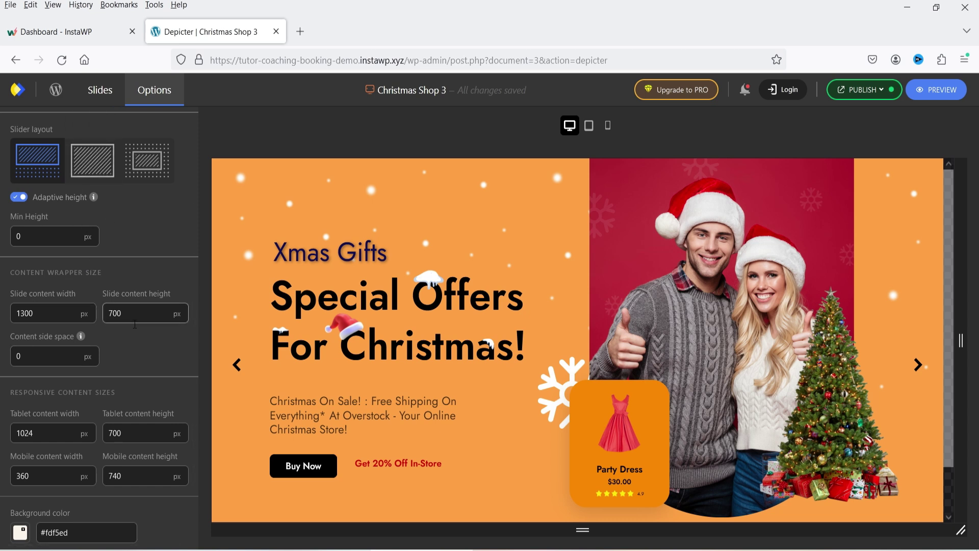
pyautogui.scroll(-2, 133, 314)
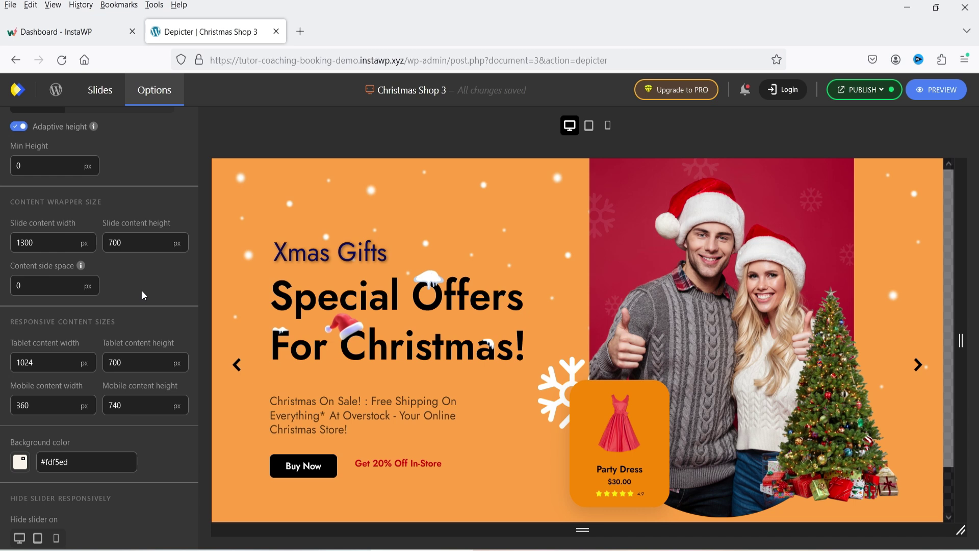
pyautogui.scroll(5, 142, 292)
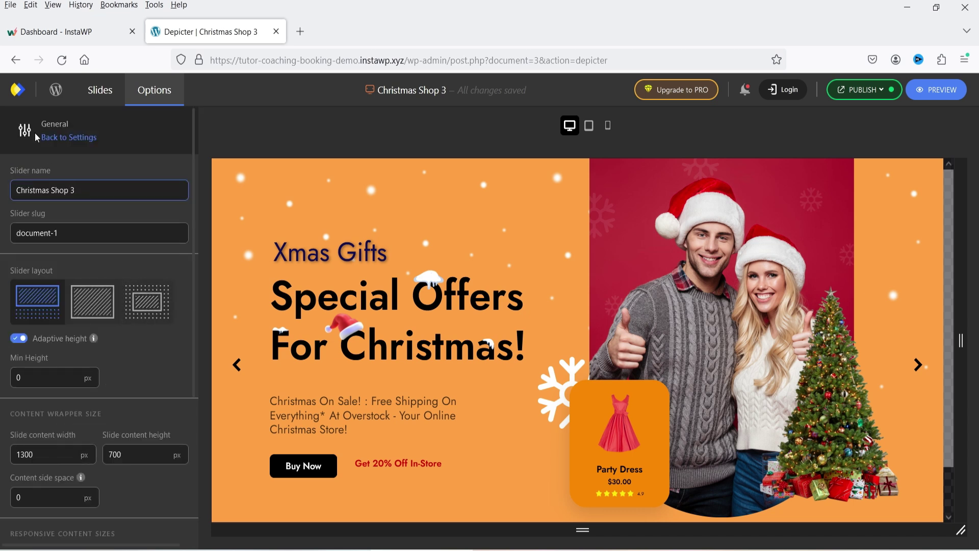
pyautogui.click(65, 138)
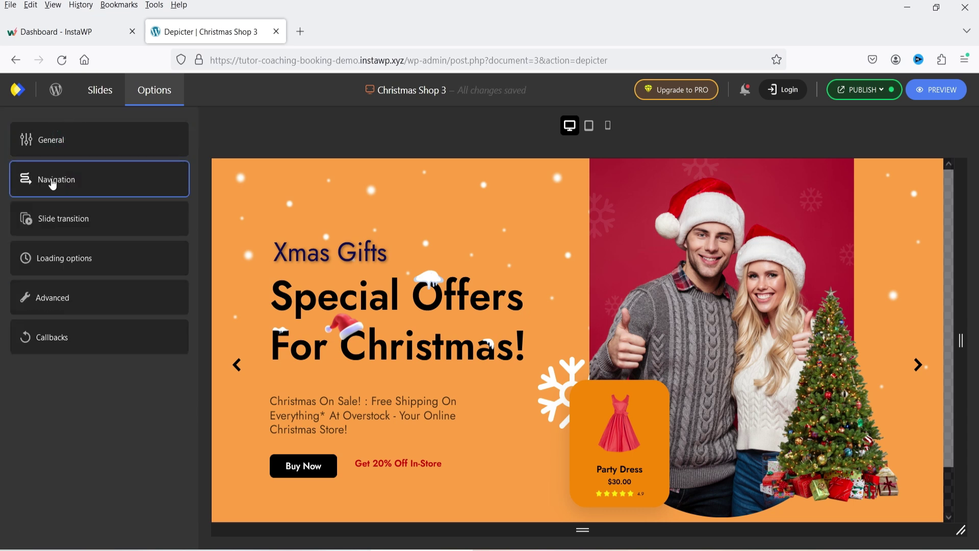
# Review the slider's navigation options and its slide transition options, including the available transform types.
pyautogui.click(53, 182)
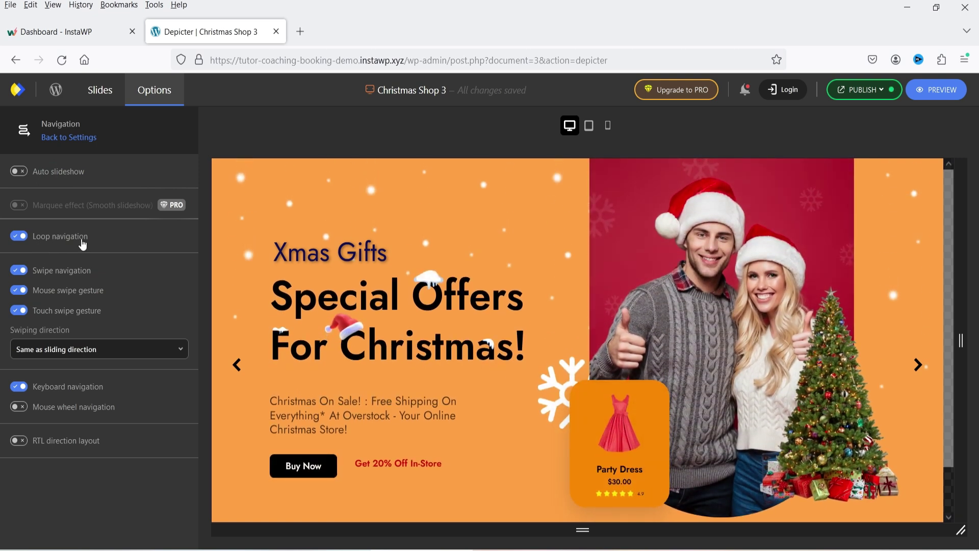
pyautogui.click(67, 143)
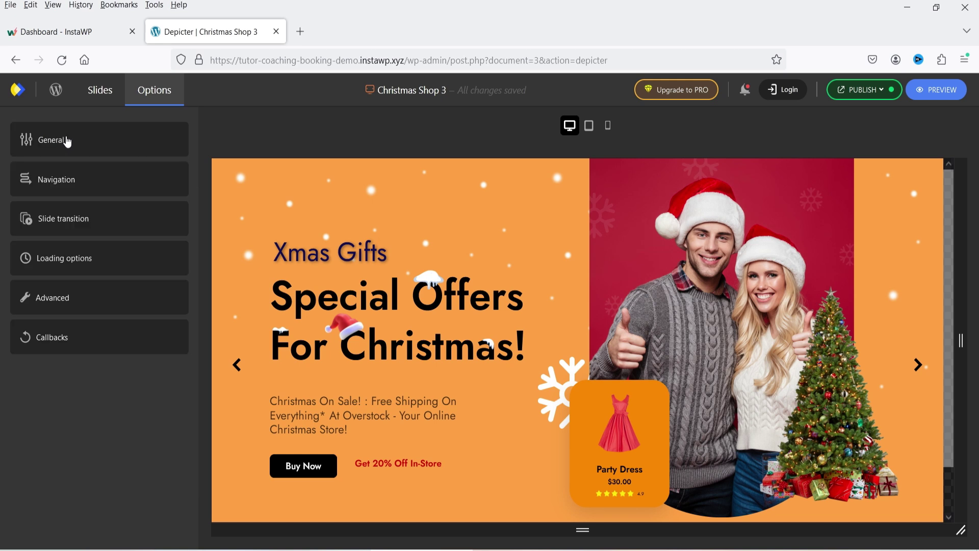
pyautogui.click(102, 230)
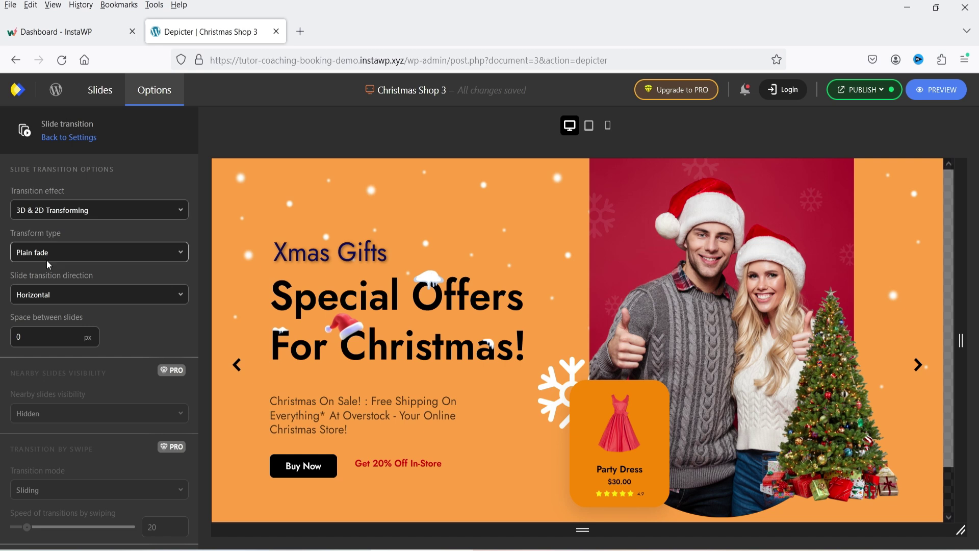
pyautogui.click(102, 252)
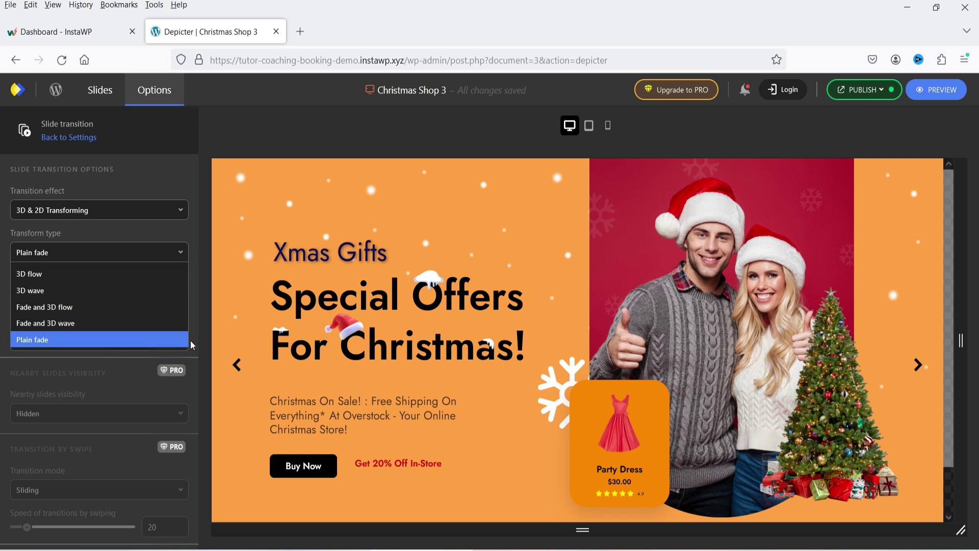
pyautogui.click(191, 338)
pyautogui.click(72, 138)
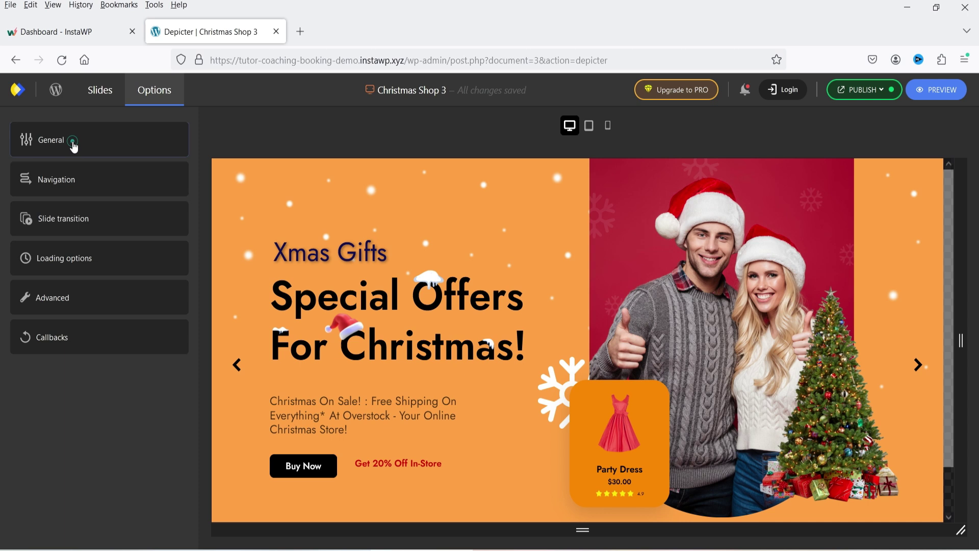
# Review the slider's loading options and symbols, and the advanced options for class name and custom styles.
pyautogui.click(54, 271)
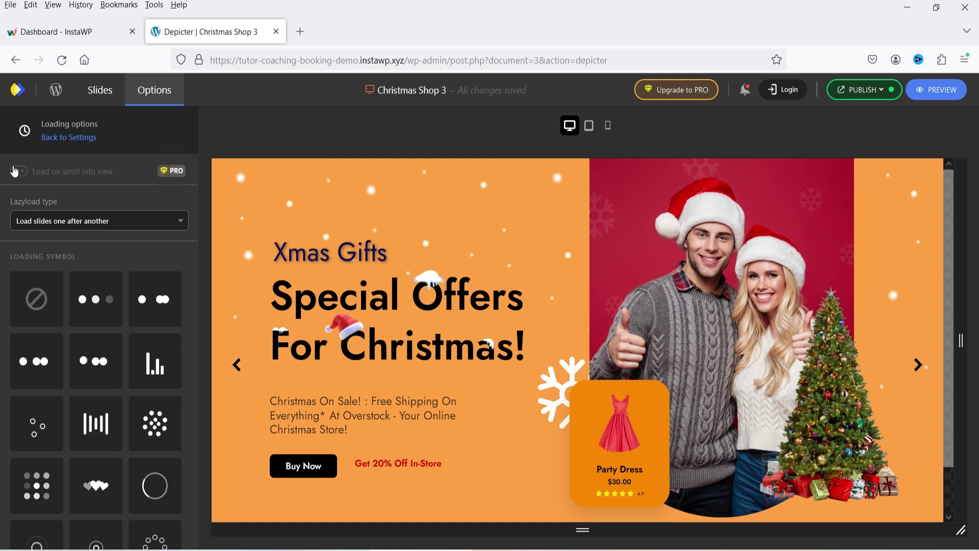
pyautogui.click(68, 137)
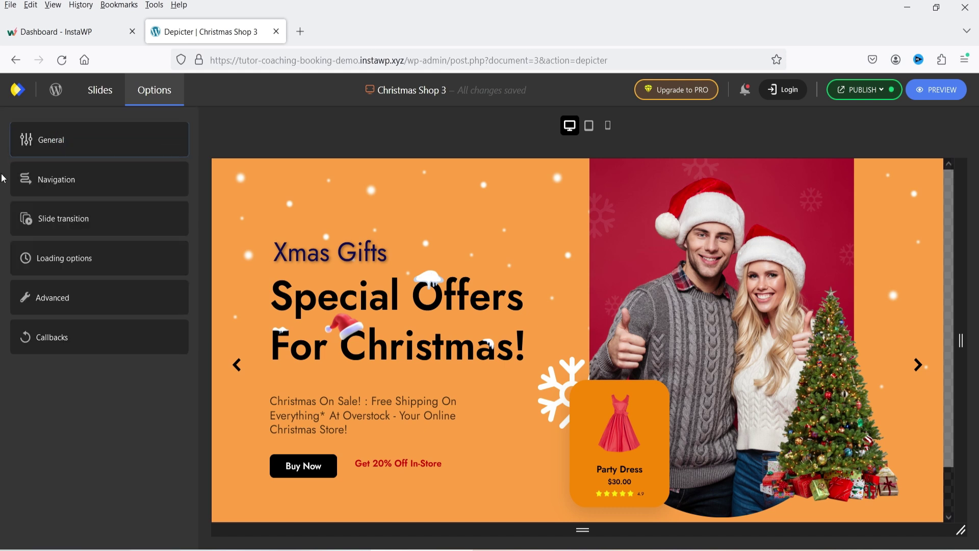
pyautogui.click(59, 296)
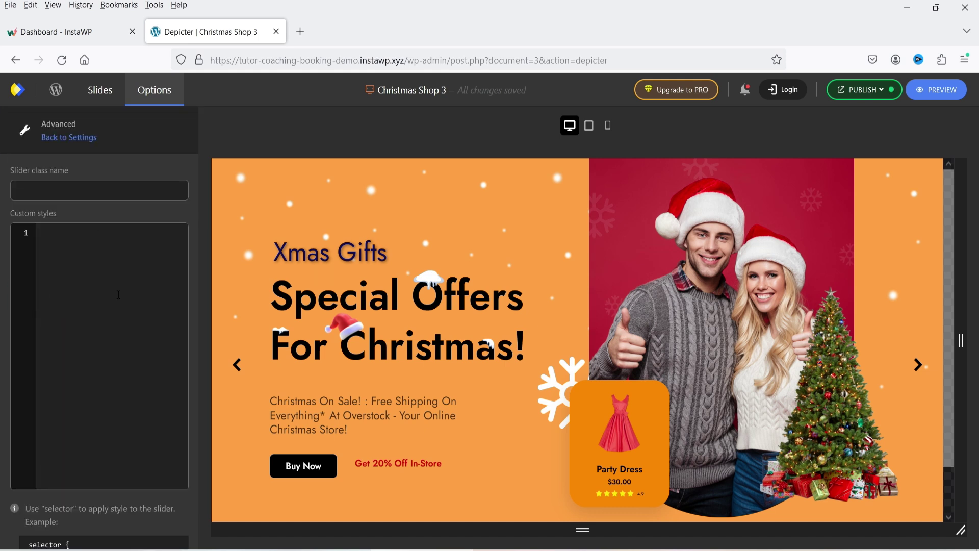
pyautogui.scroll(-2, 119, 295)
pyautogui.scroll(2, 15, 195)
pyautogui.scroll(-2, 118, 365)
pyautogui.scroll(2, 77, 147)
pyautogui.click(74, 138)
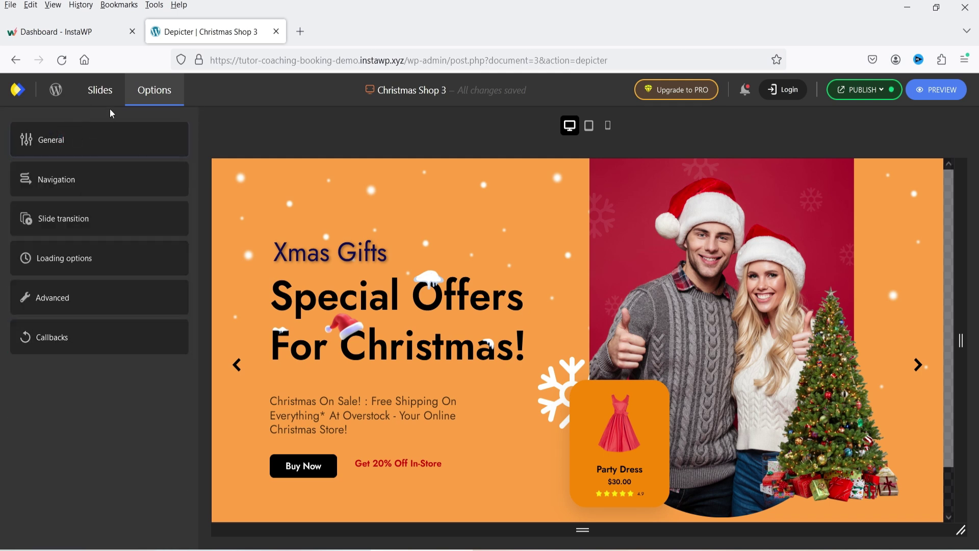
# Return to slide editing and preview the slider in the desktop view, advancing through its slides.
pyautogui.click(97, 93)
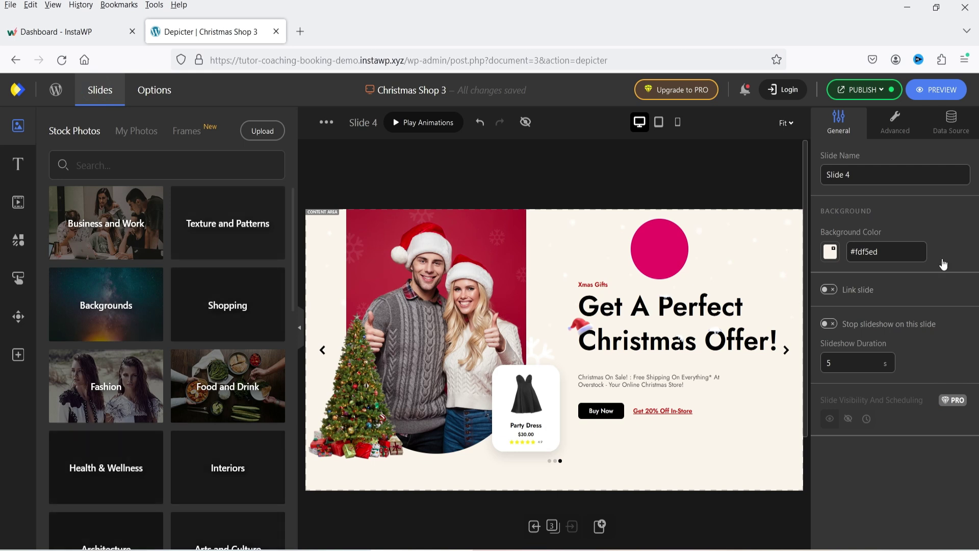
pyautogui.click(947, 92)
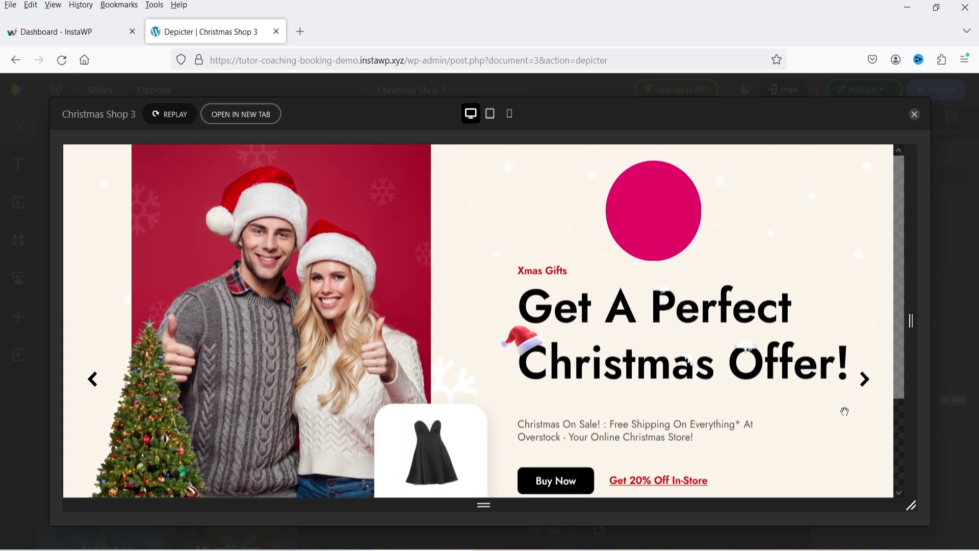
pyautogui.click(865, 380)
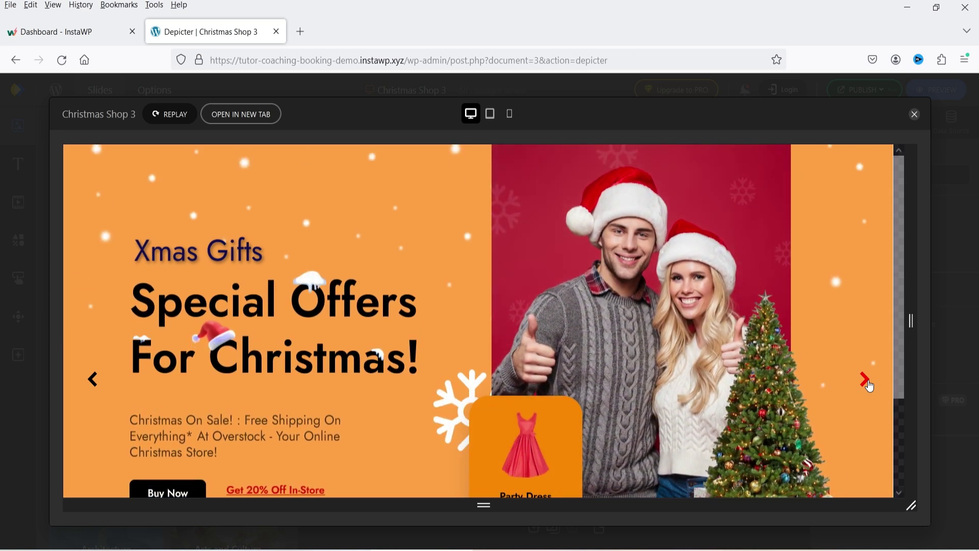
pyautogui.click(868, 383)
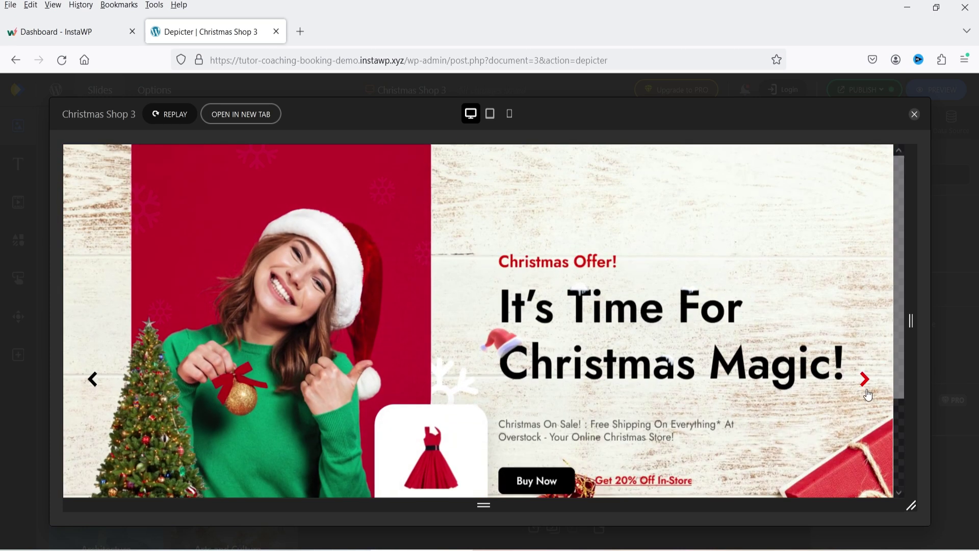
# Preview the slides in the mobile view, inspect their full height, and close the preview.
pyautogui.click(510, 114)
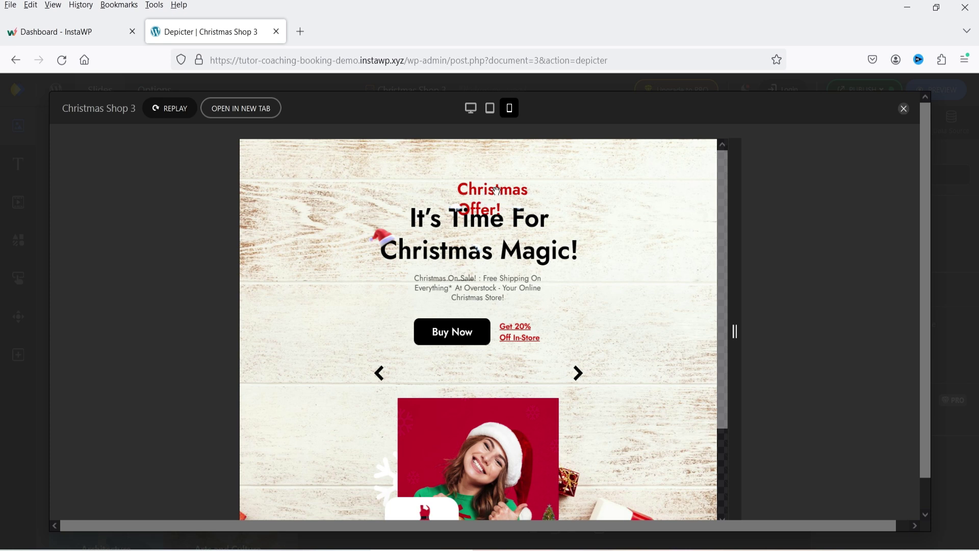
pyautogui.click(578, 377)
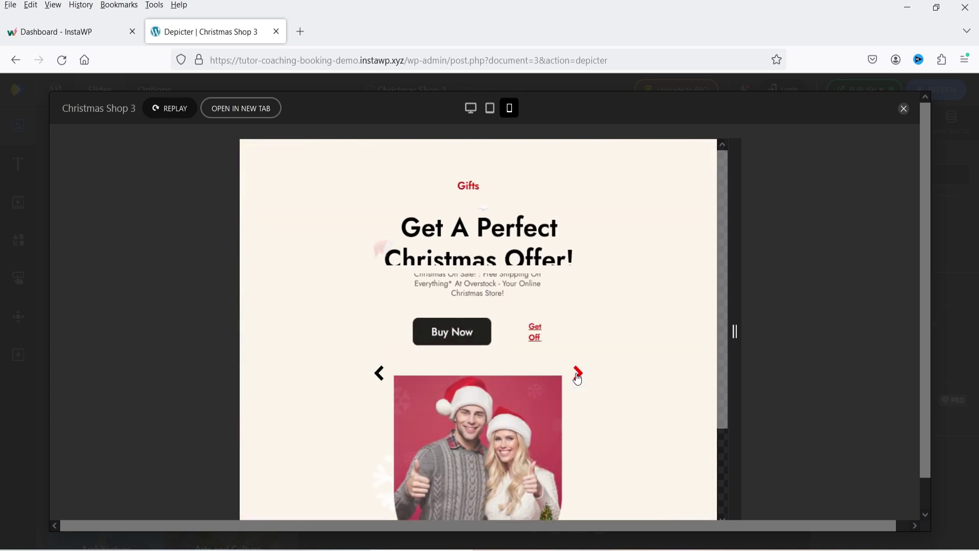
pyautogui.scroll(-3, 581, 361)
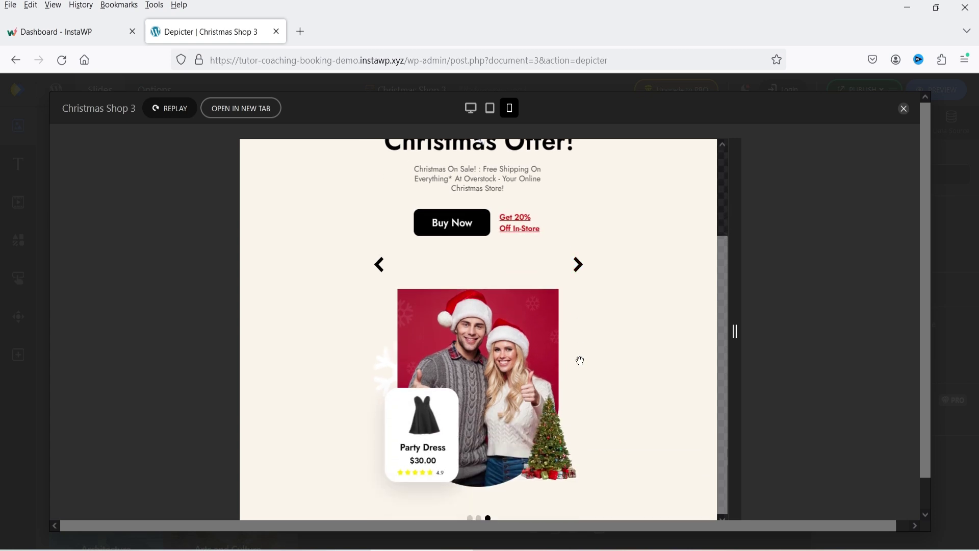
pyautogui.click(578, 265)
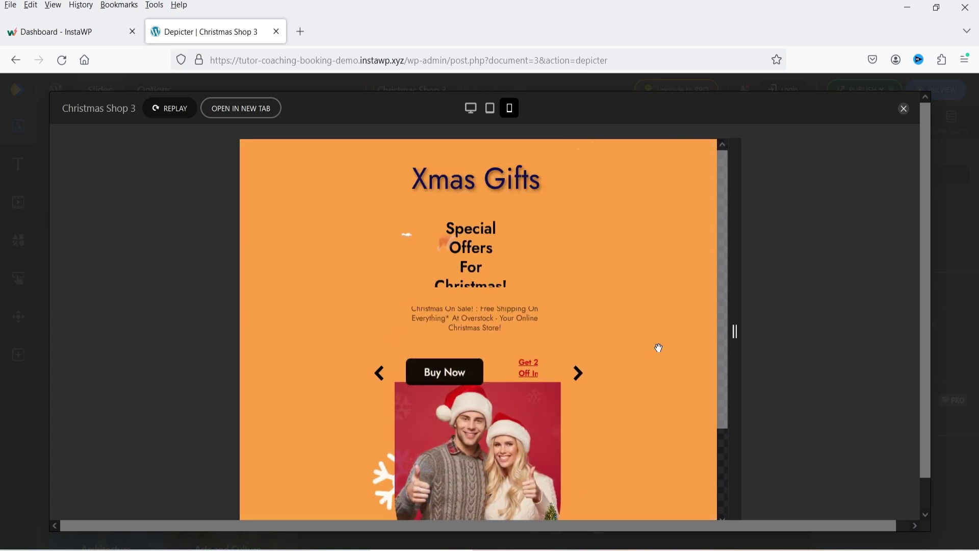
pyautogui.scroll(-3, 623, 334)
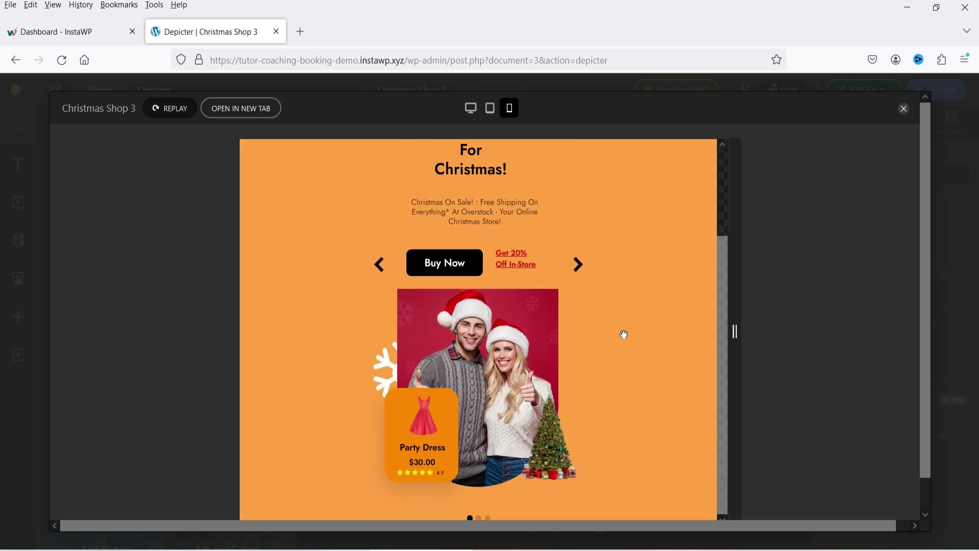
pyautogui.scroll(3, 624, 334)
pyautogui.click(903, 109)
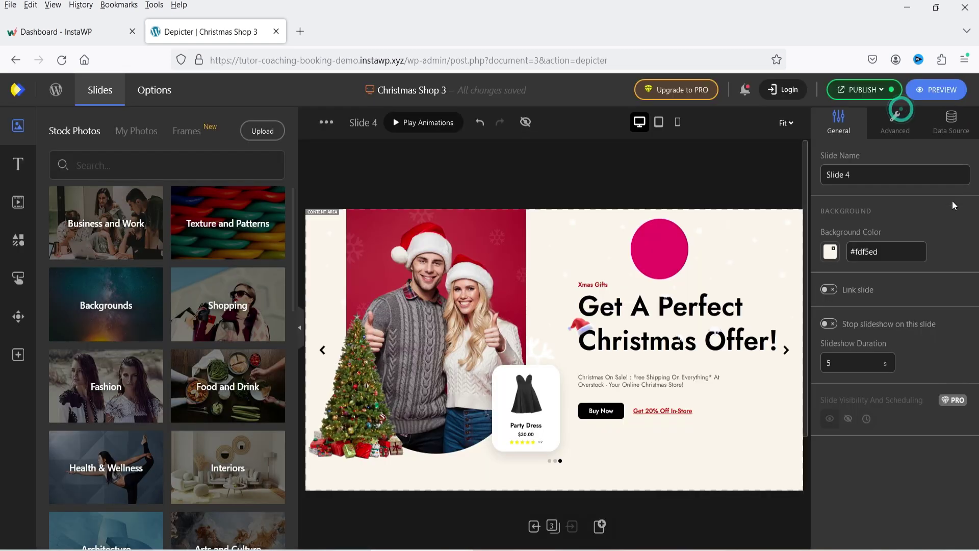
# Select the slider's shortcode [depicter id="3"] and publish the slider.
pyautogui.click(869, 94)
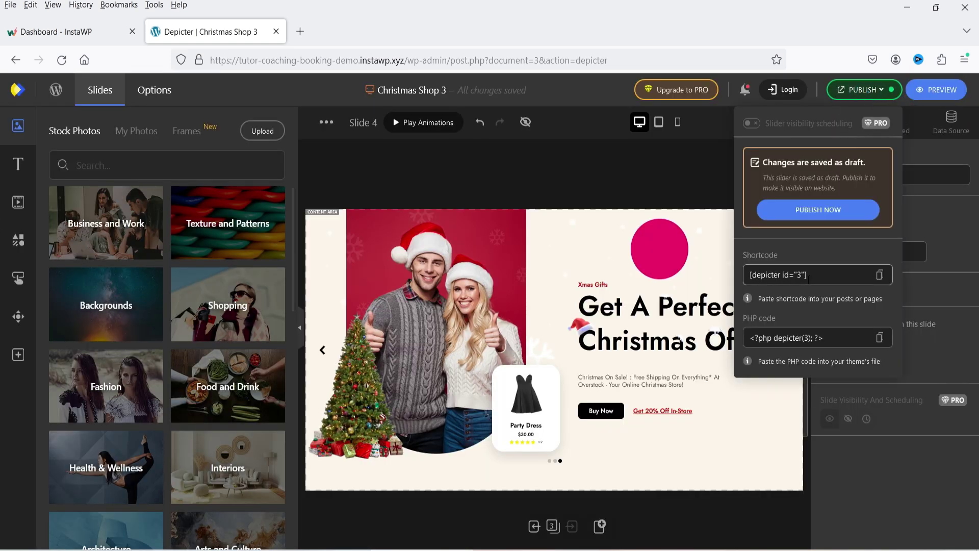
pyautogui.click(805, 275)
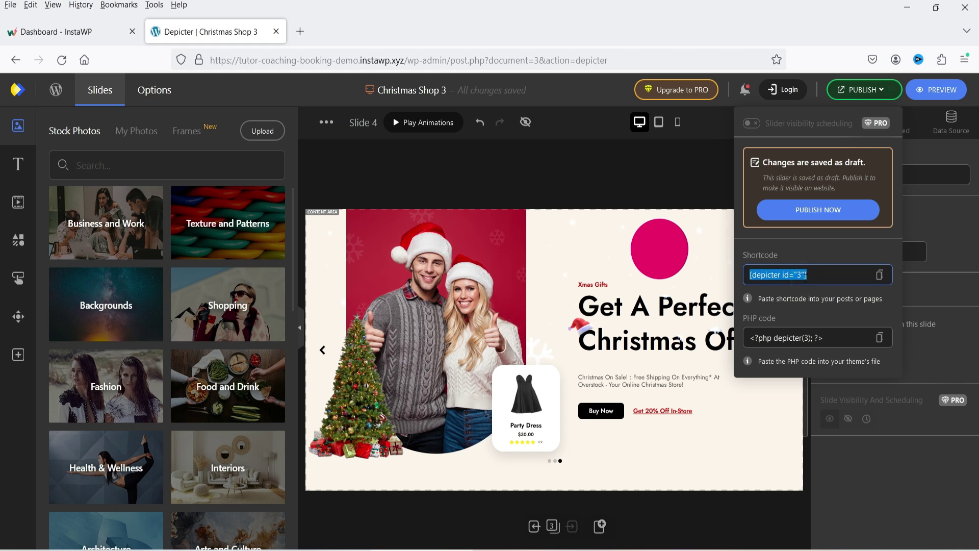
pyautogui.click(817, 216)
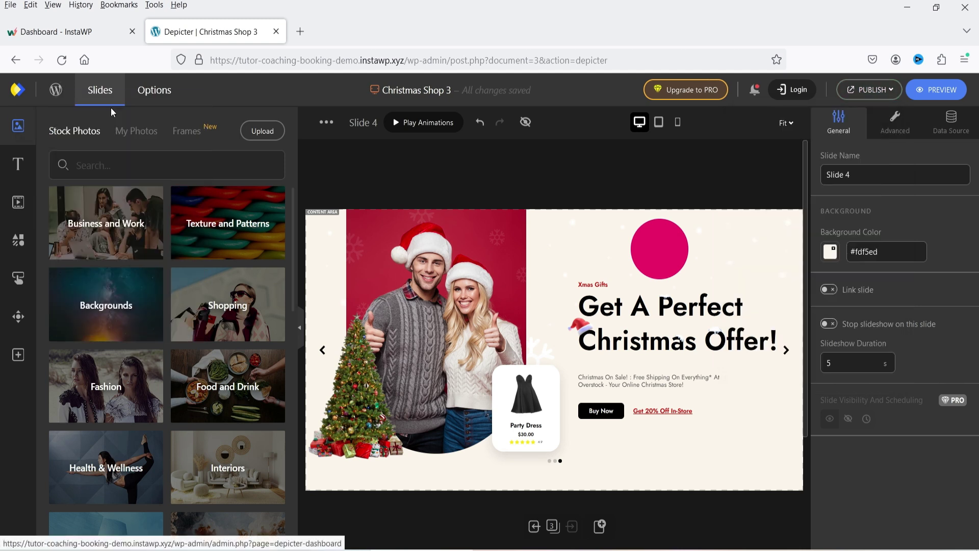
# Go to the WordPress admin's list of pages and open Sample Page for editing in a new tab.
pyautogui.click(56, 90)
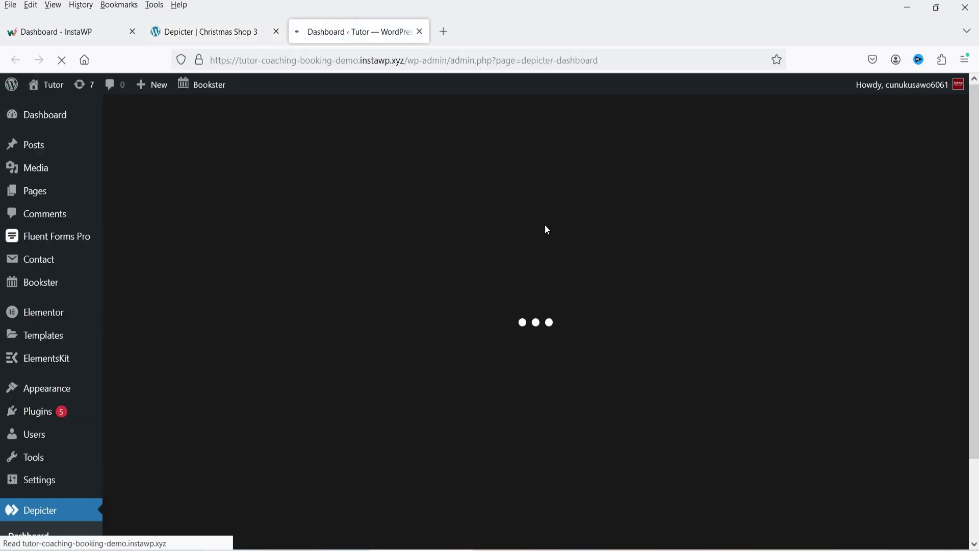
pyautogui.click(35, 195)
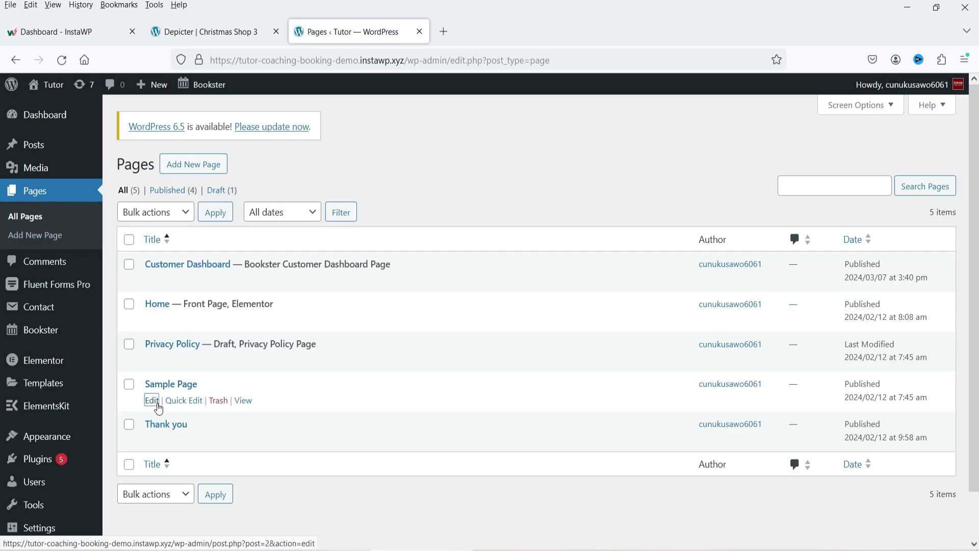
pyautogui.rightClick(158, 404)
pyautogui.click(238, 170)
pyautogui.click(464, 41)
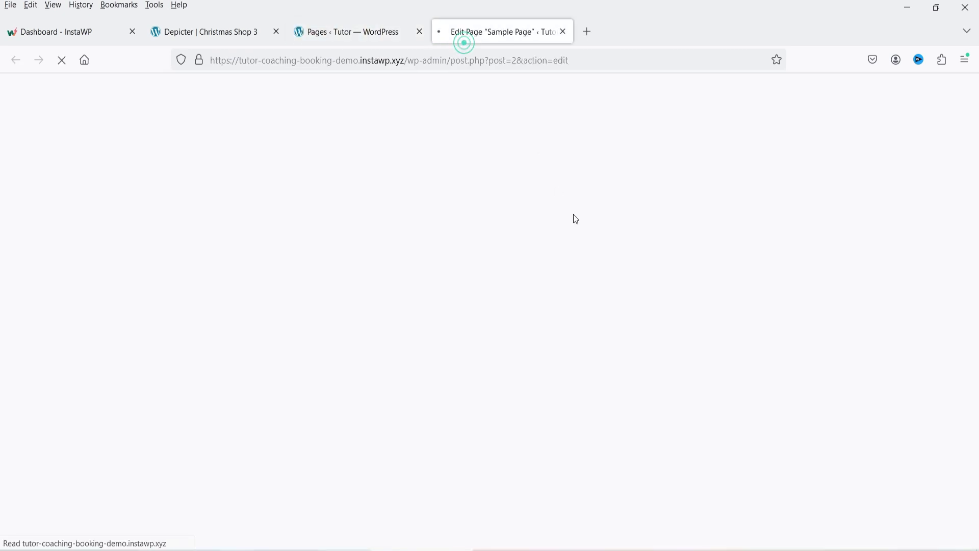
# Insert a Depicter block below the last paragraph of Sample Page and choose the Christmas Shop 3 slider for it.
pyautogui.click(296, 327)
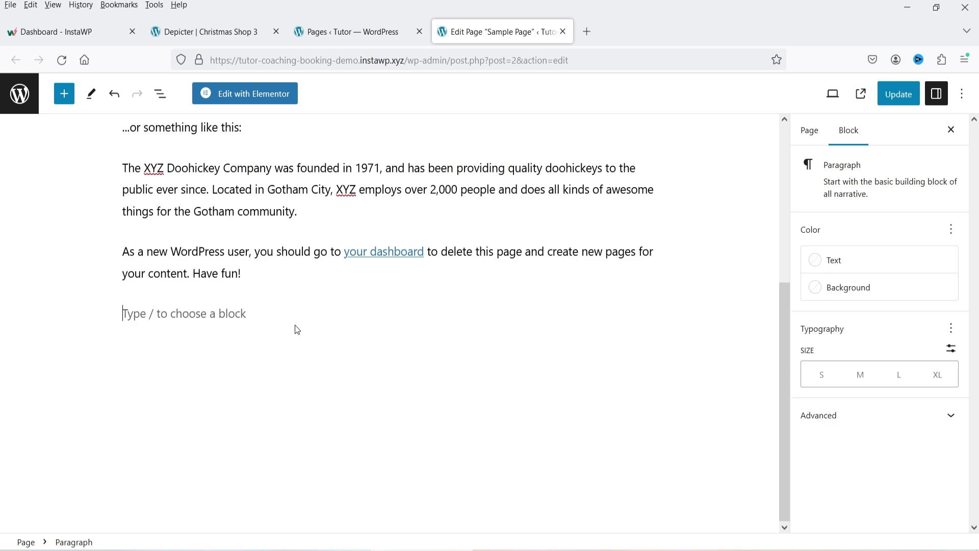
pyautogui.click(65, 94)
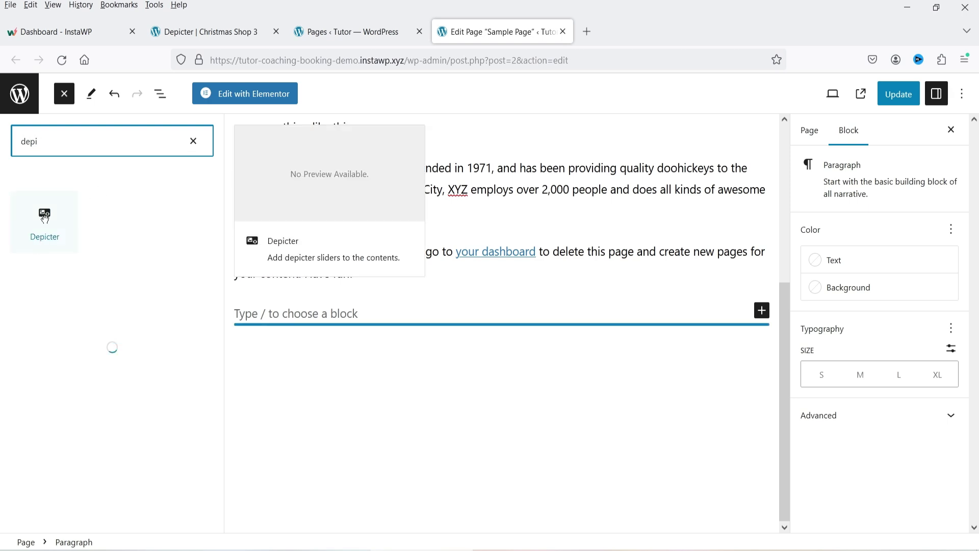
pyautogui.moveTo(39, 242); pyautogui.dragTo(340, 317)
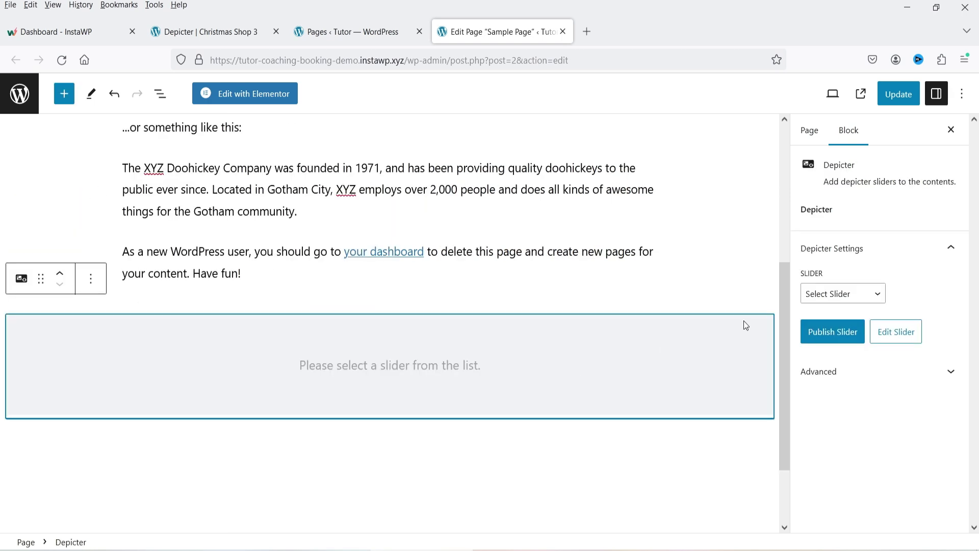
pyautogui.click(836, 292)
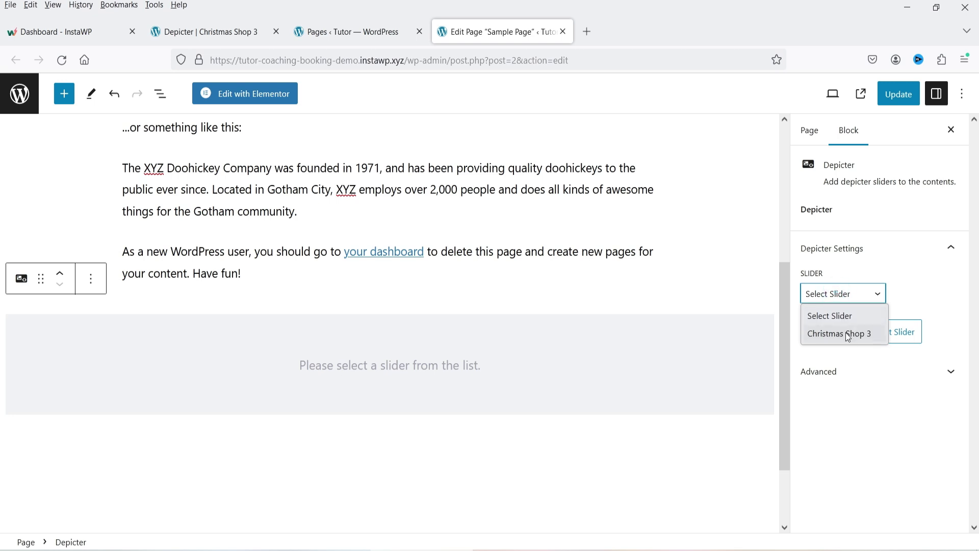
pyautogui.click(847, 335)
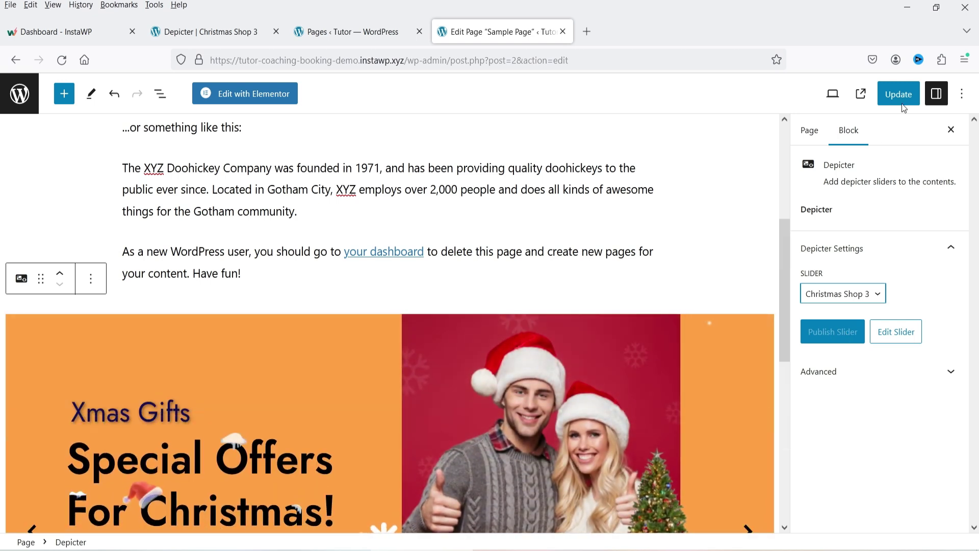
# Update Sample Page and open the published page in a new tab.
pyautogui.click(898, 94)
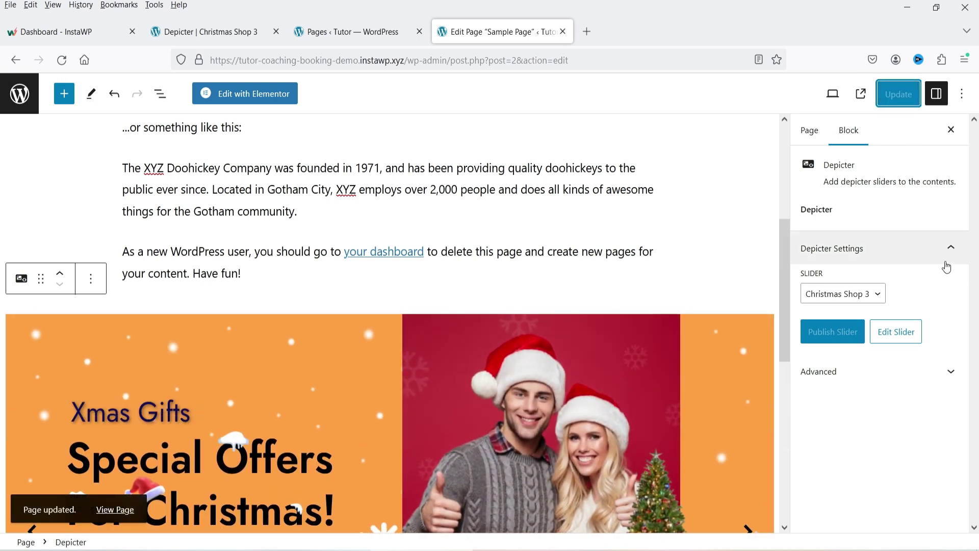
pyautogui.rightClick(108, 510)
pyautogui.click(184, 270)
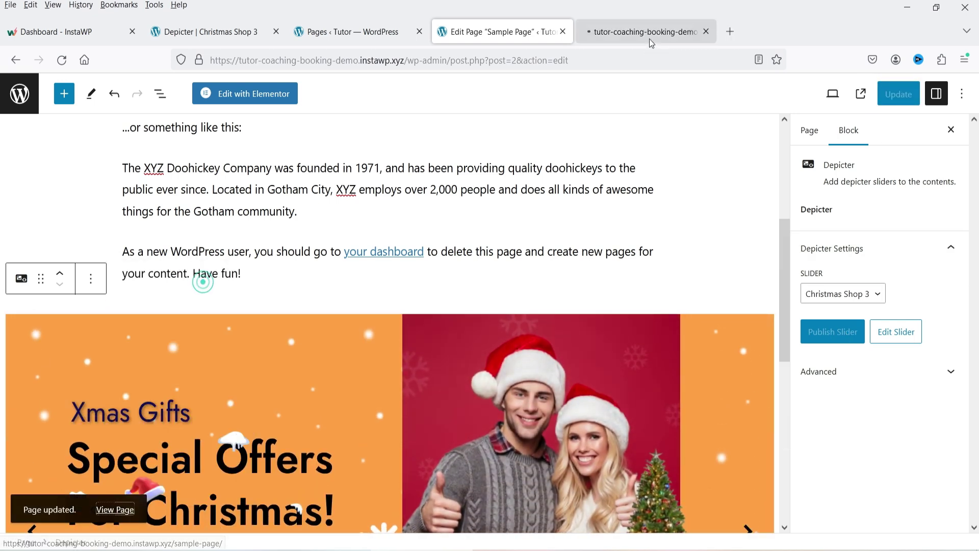
pyautogui.click(650, 31)
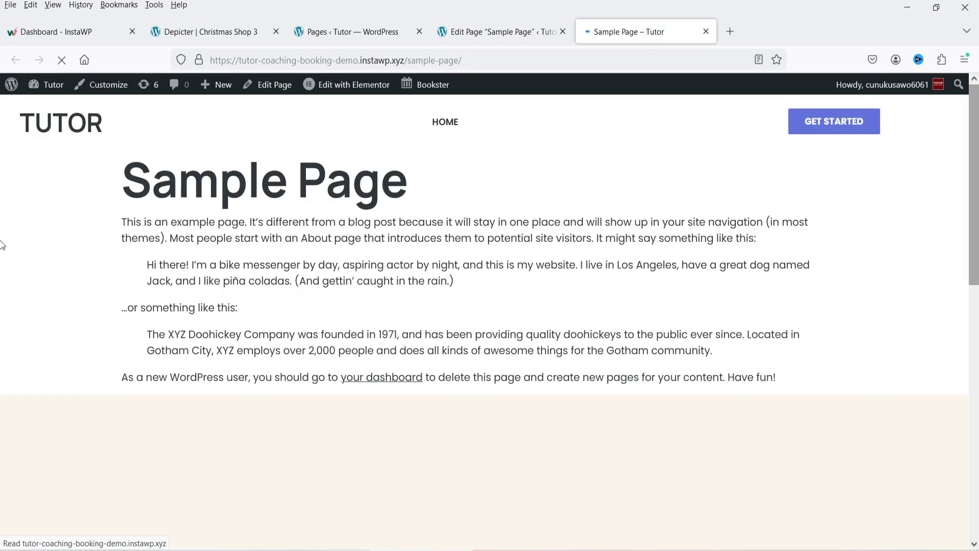
# Examine the embedded Christmas slider on the live page, advancing through all of its slides.
pyautogui.scroll(-1, 1, 239)
pyautogui.scroll(-4, 1, 240)
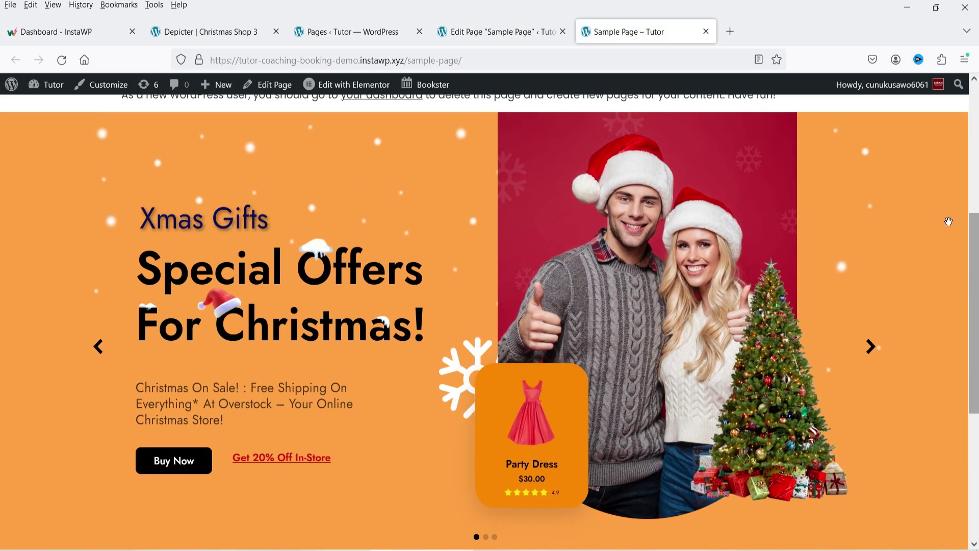
pyautogui.click(871, 349)
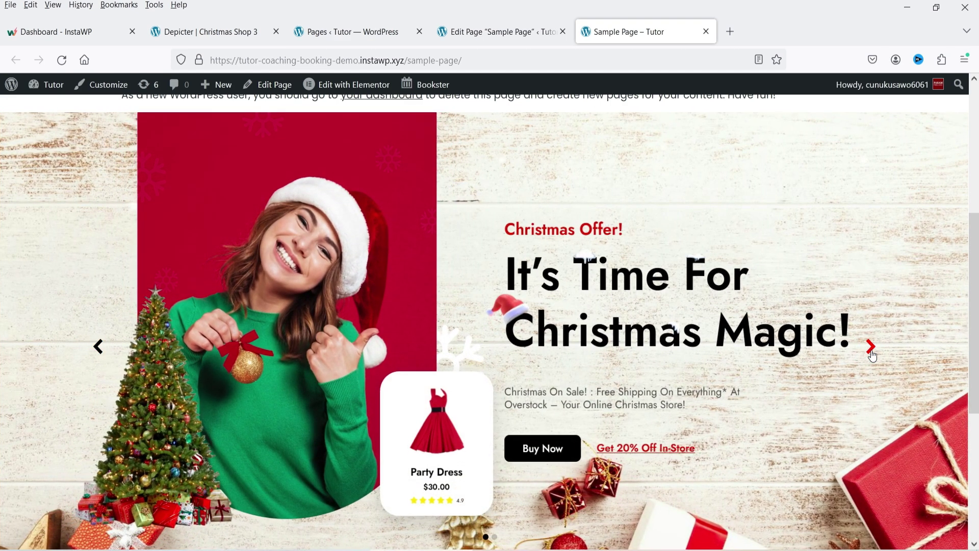
pyautogui.click(871, 348)
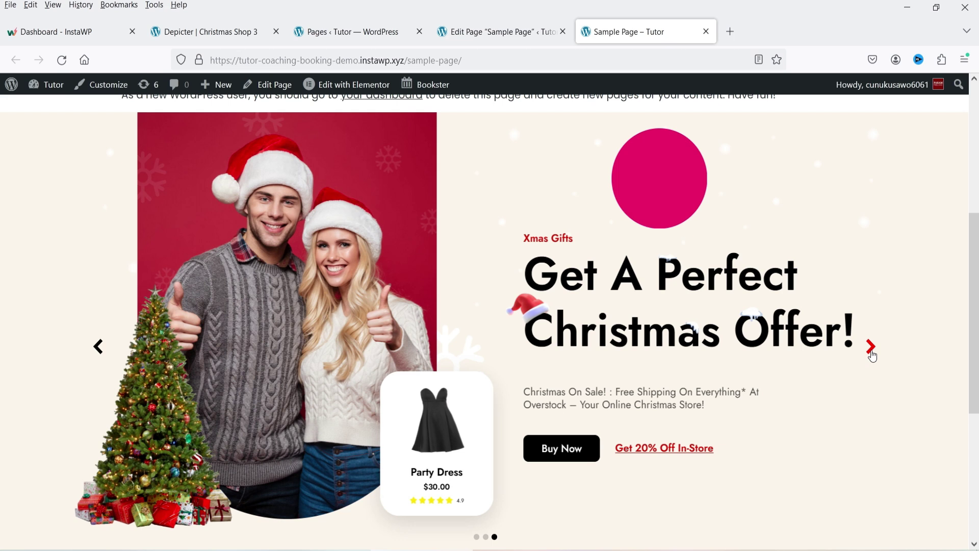
pyautogui.click(871, 348)
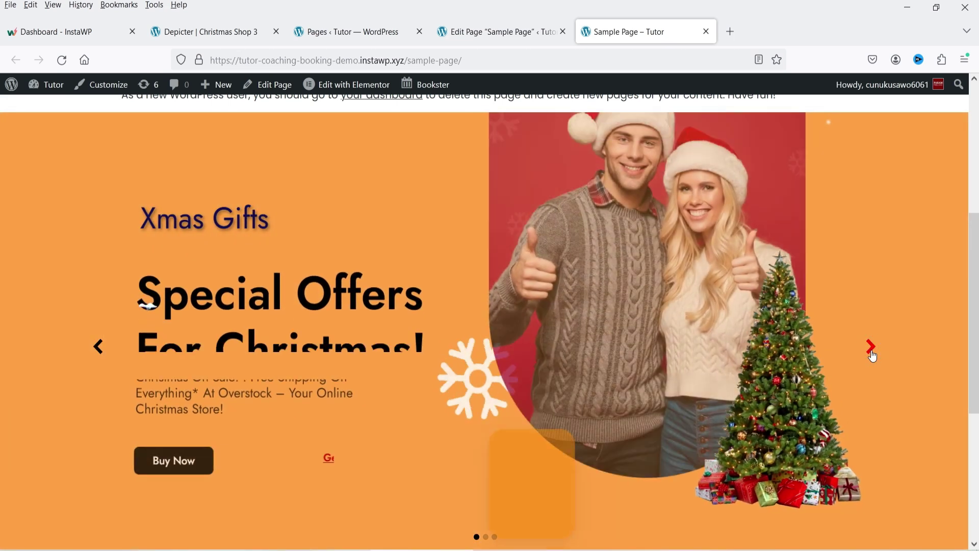
pyautogui.scroll(-4, 816, 337)
pyautogui.scroll(4, 728, 320)
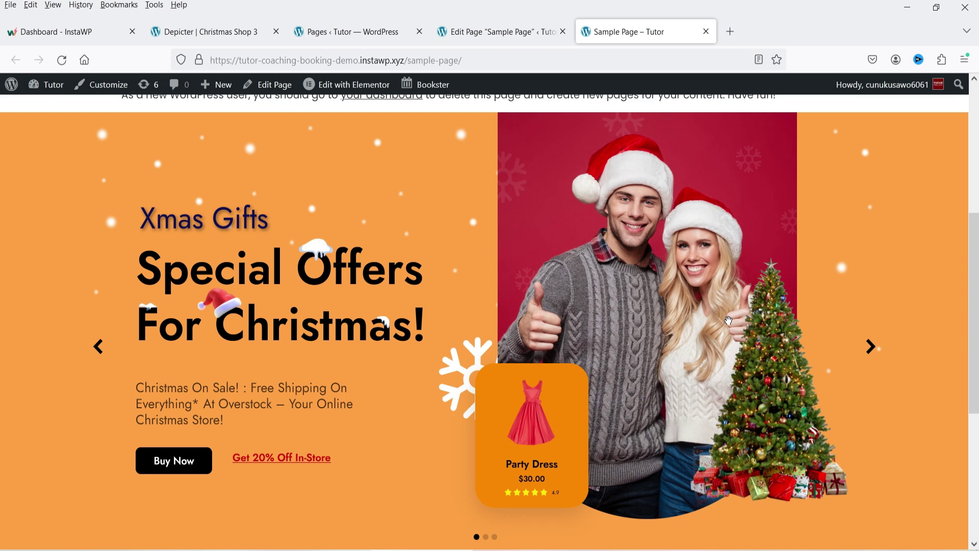
# Return to the Depicter dashboard from the slider editor and view the actions available for the Christmas Shop 3 project.
pyautogui.click(235, 32)
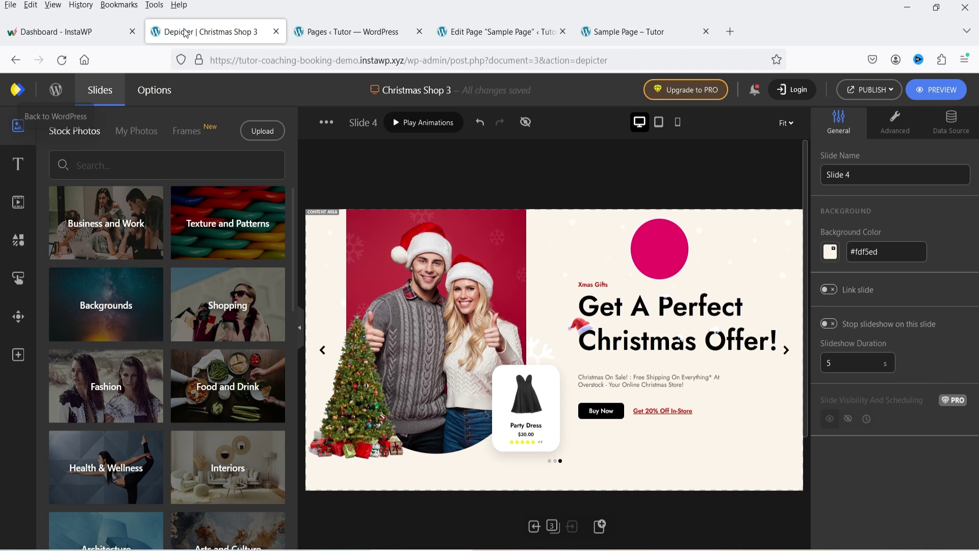
pyautogui.click(58, 91)
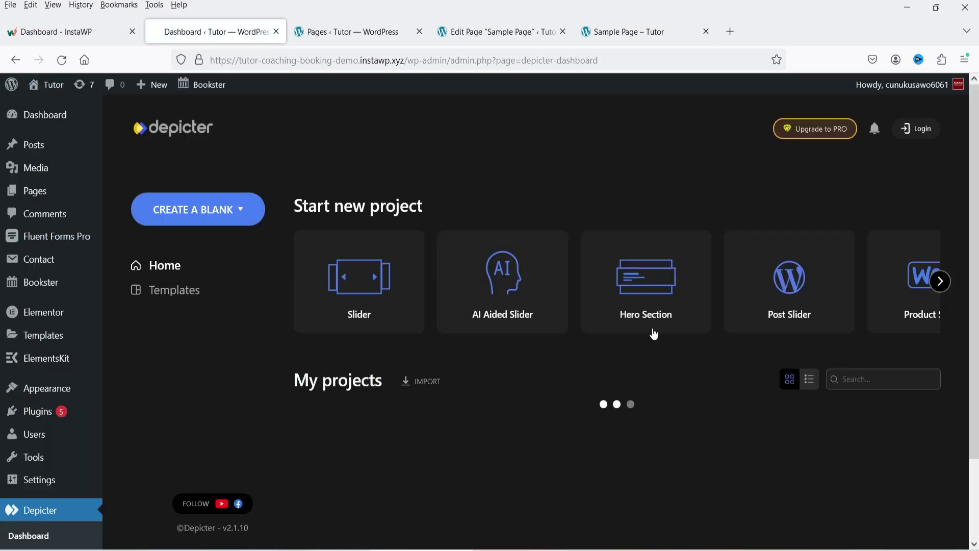
pyautogui.scroll(-3, 651, 329)
pyautogui.scroll(-2, 678, 365)
pyautogui.click(646, 459)
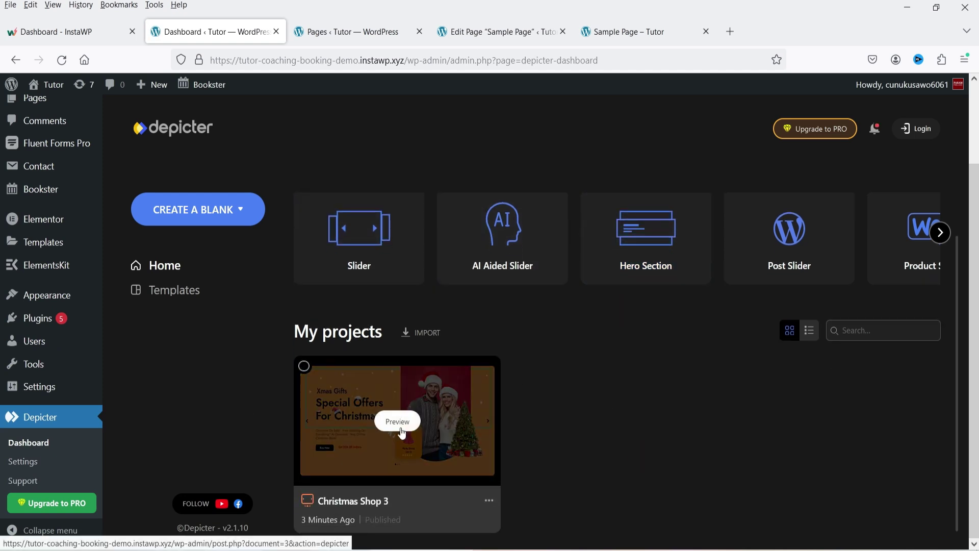
pyautogui.click(490, 505)
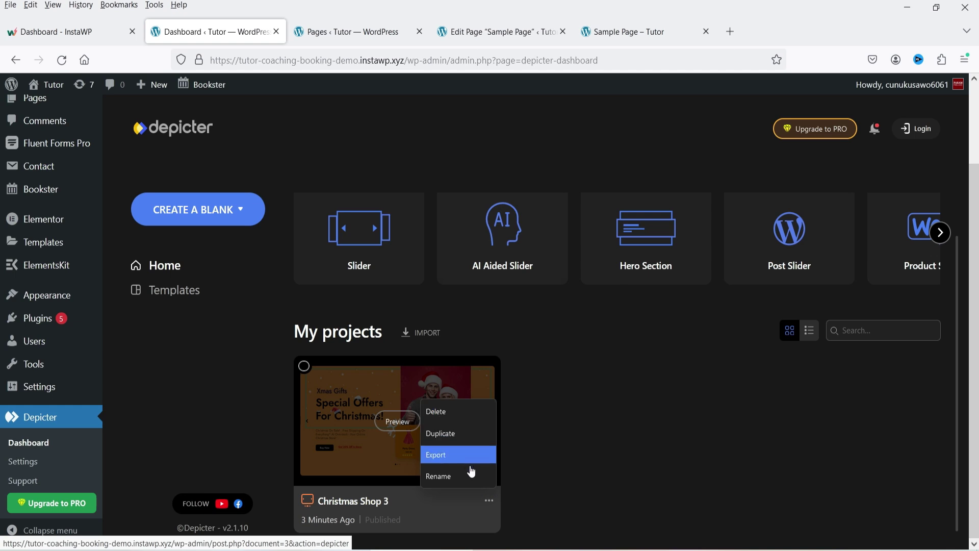
pyautogui.click(642, 450)
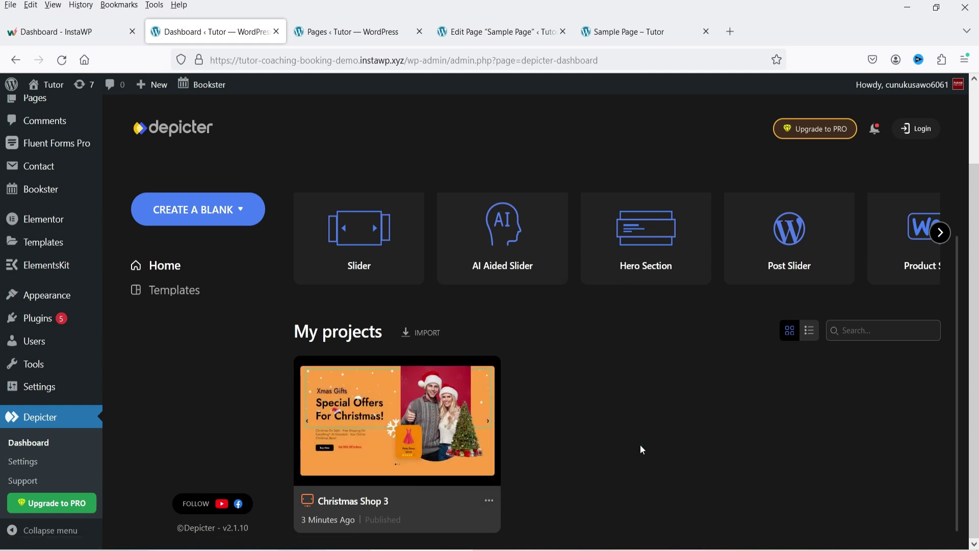
# Browse the YouTube Sliders templates and import the Fashion YouTube template.
pyautogui.click(173, 291)
pyautogui.click(213, 318)
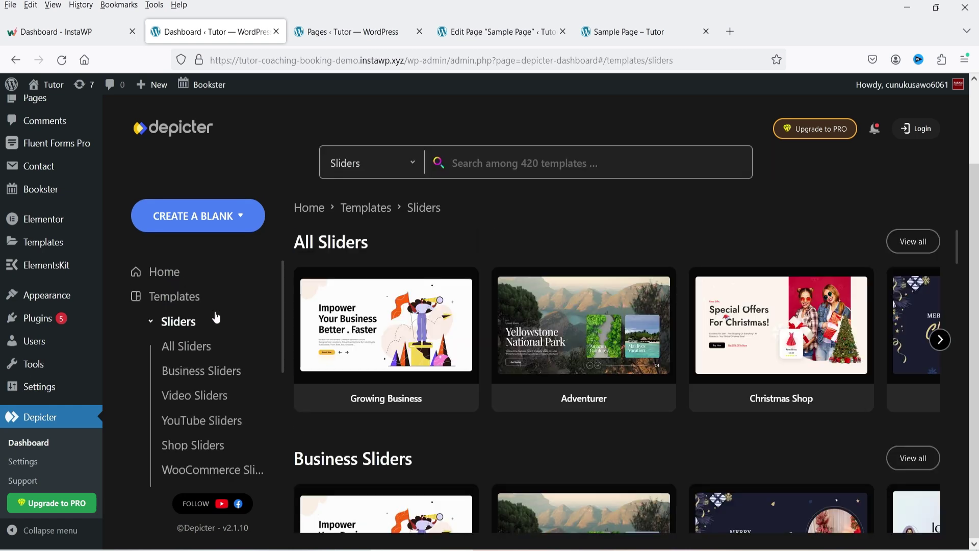
pyautogui.click(191, 423)
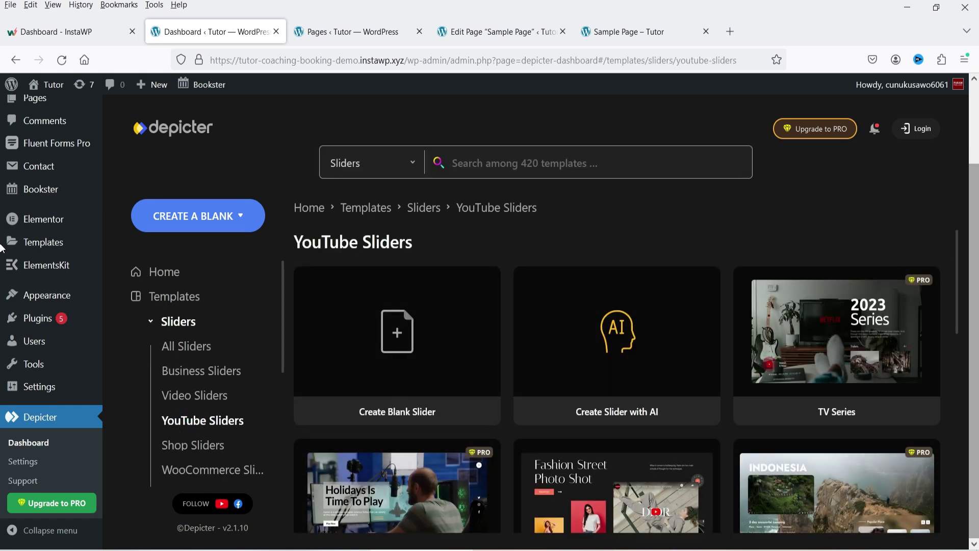
pyautogui.scroll(-3, 808, 328)
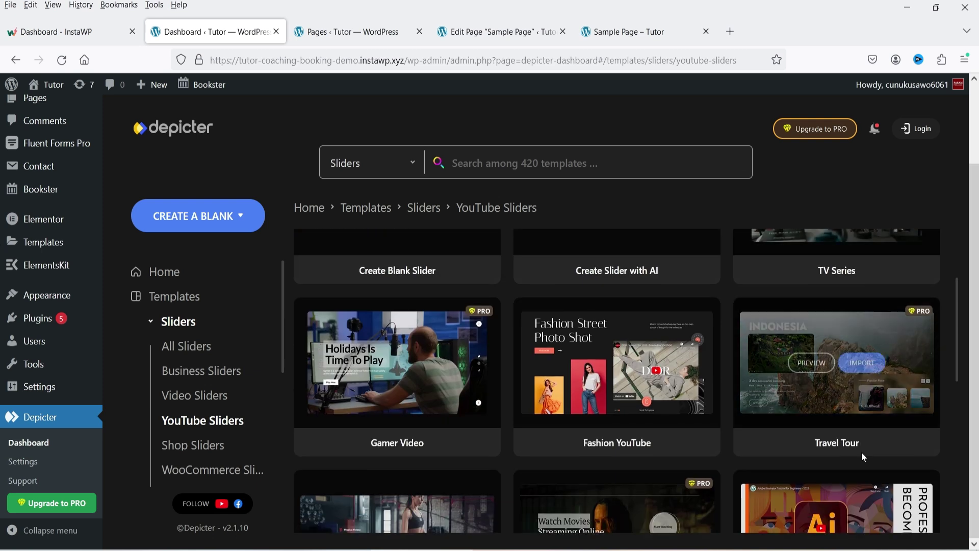
pyautogui.moveTo(632, 388)
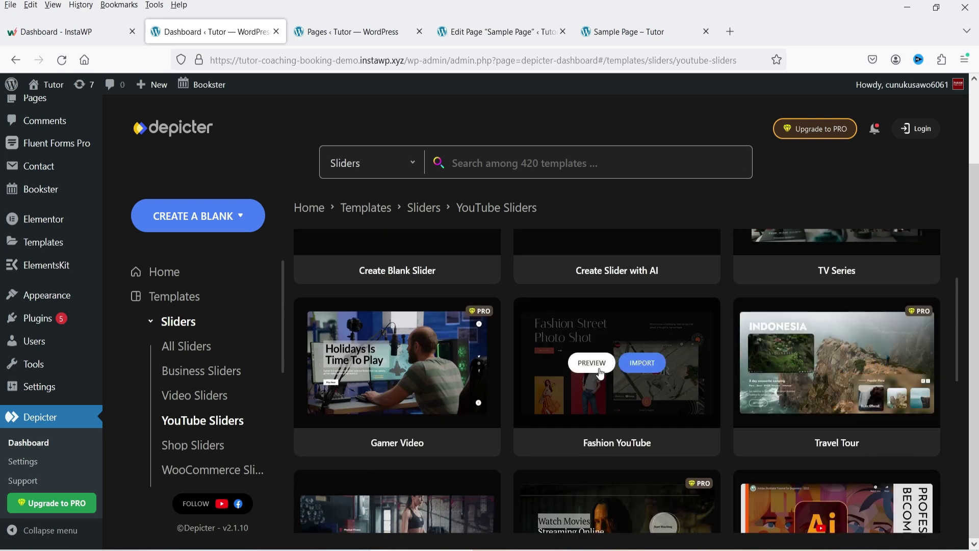
pyautogui.click(652, 367)
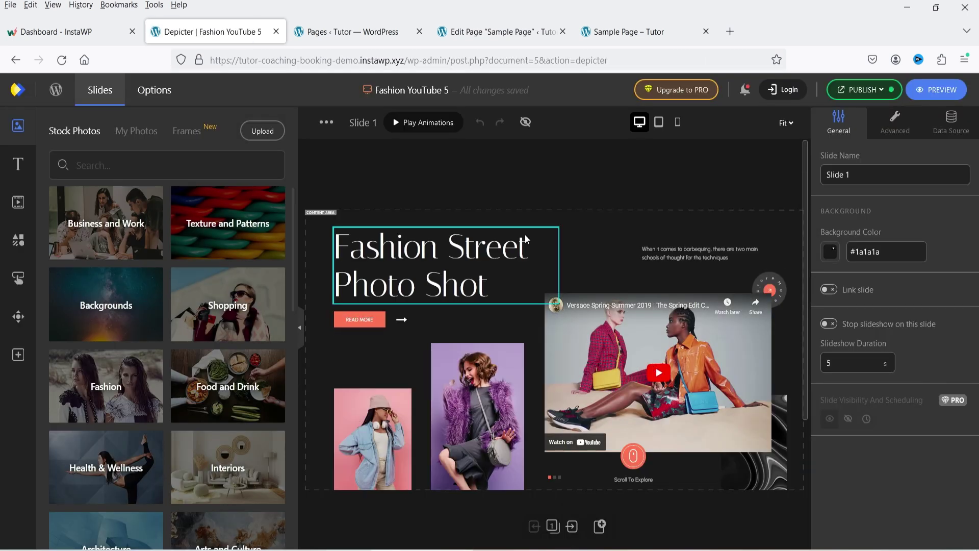
# Look through the imported Fashion YouTube slider's slides, advancing to slide 3.
pyautogui.scroll(-2, 526, 237)
pyautogui.scroll(2, 526, 241)
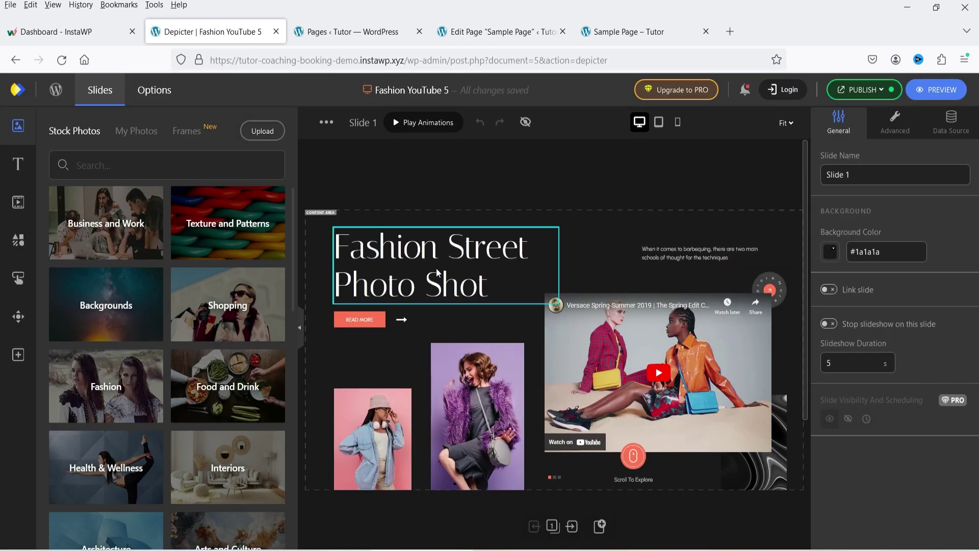
pyautogui.click(574, 528)
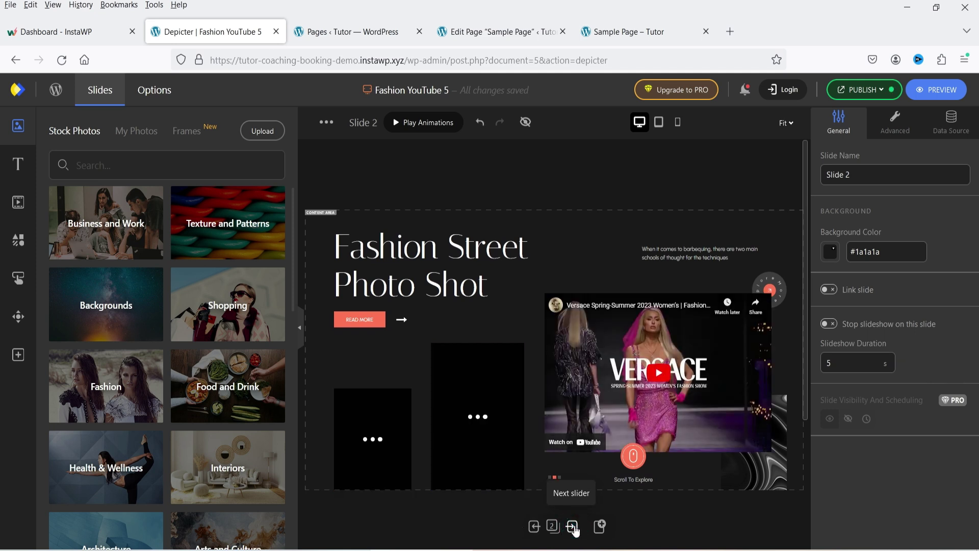
pyautogui.click(573, 526)
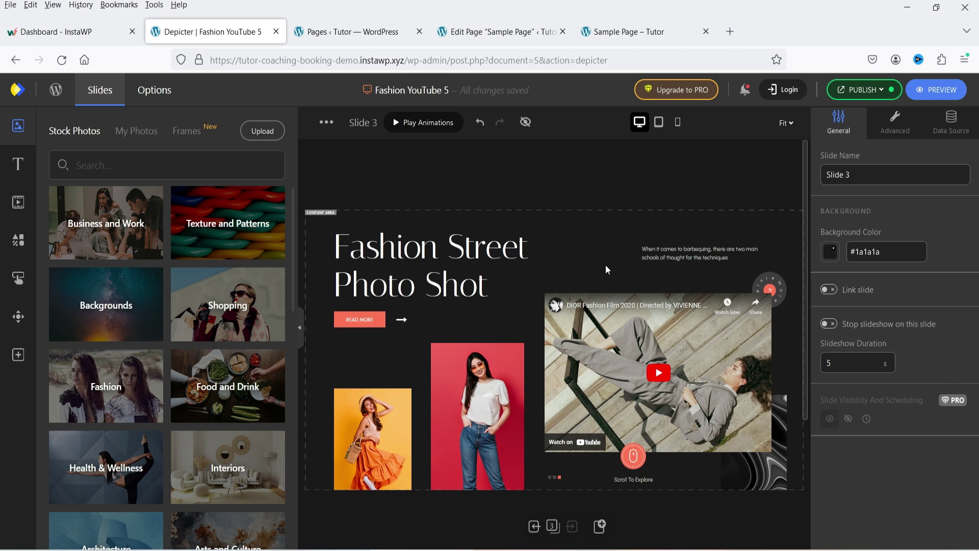
# Select the video on slide 3 and examine its Embed Video URL and other video settings.
pyautogui.click(606, 343)
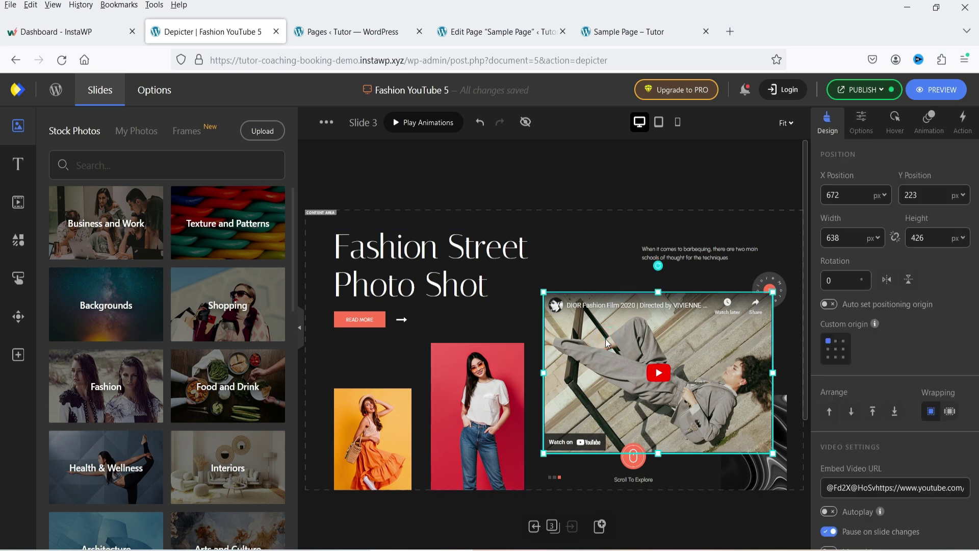
pyautogui.scroll(-3, 899, 285)
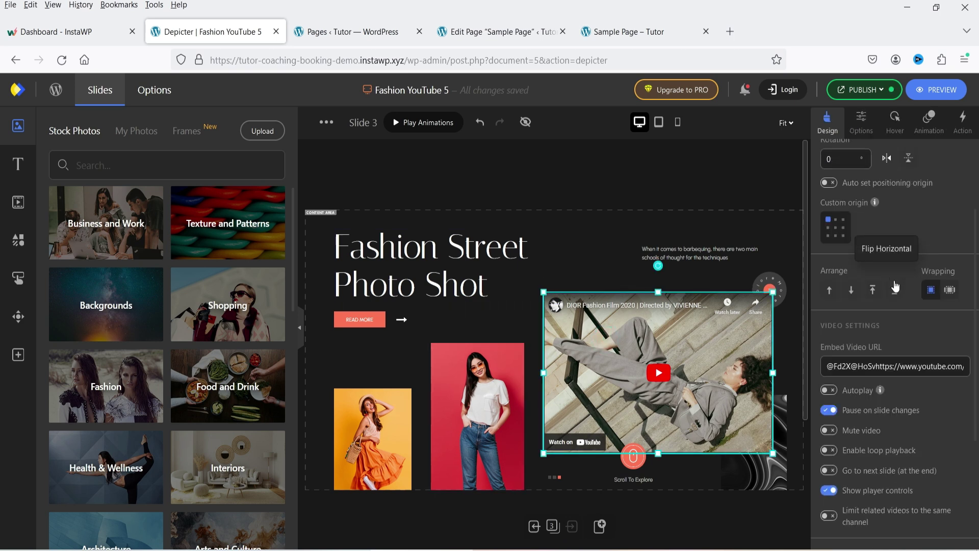
pyautogui.doubleClick(864, 347)
pyautogui.tripleClick(863, 347)
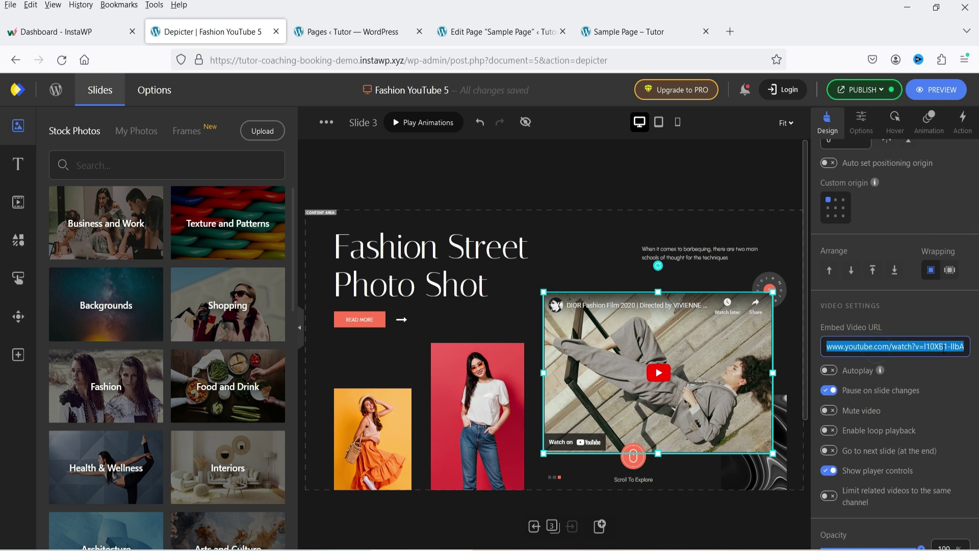
pyautogui.click(916, 346)
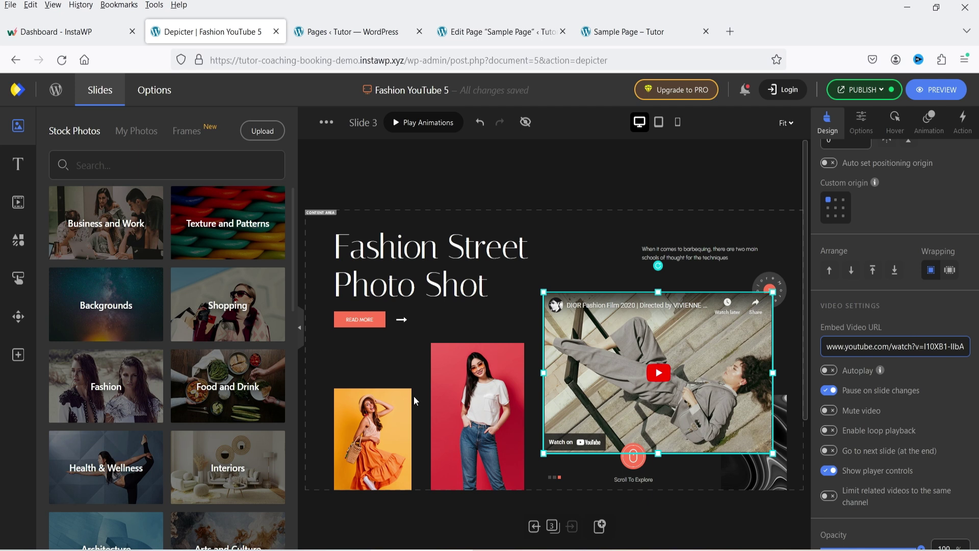
# Select the two fashion photos and the "Fashion Street Photo Shot" heading on slide 3 to examine their design settings.
pyautogui.click(460, 405)
pyautogui.scroll(-1, 939, 278)
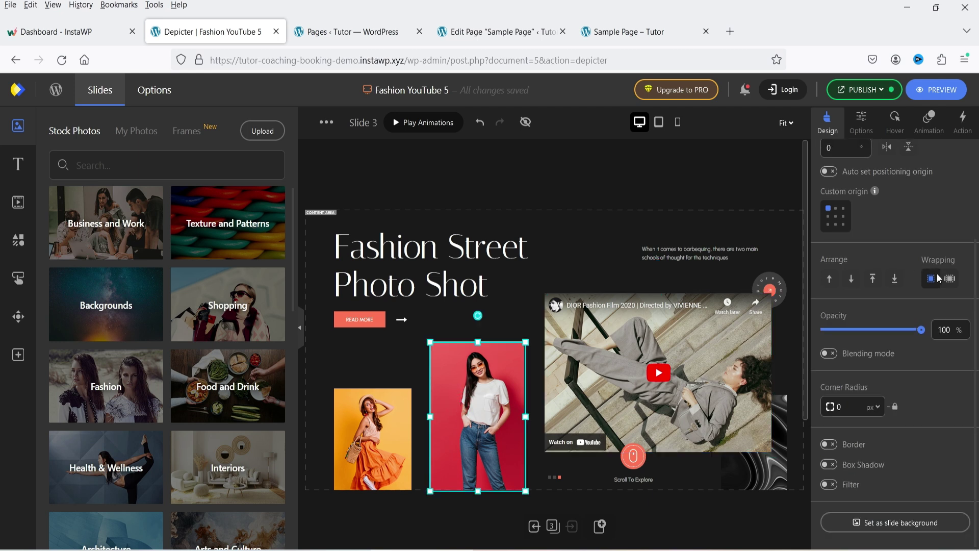
pyautogui.click(352, 411)
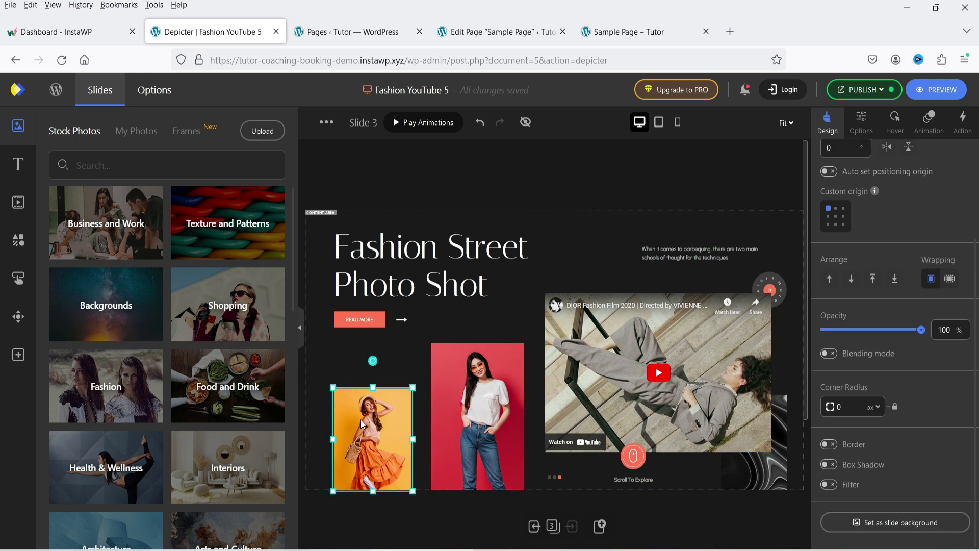
pyautogui.click(474, 407)
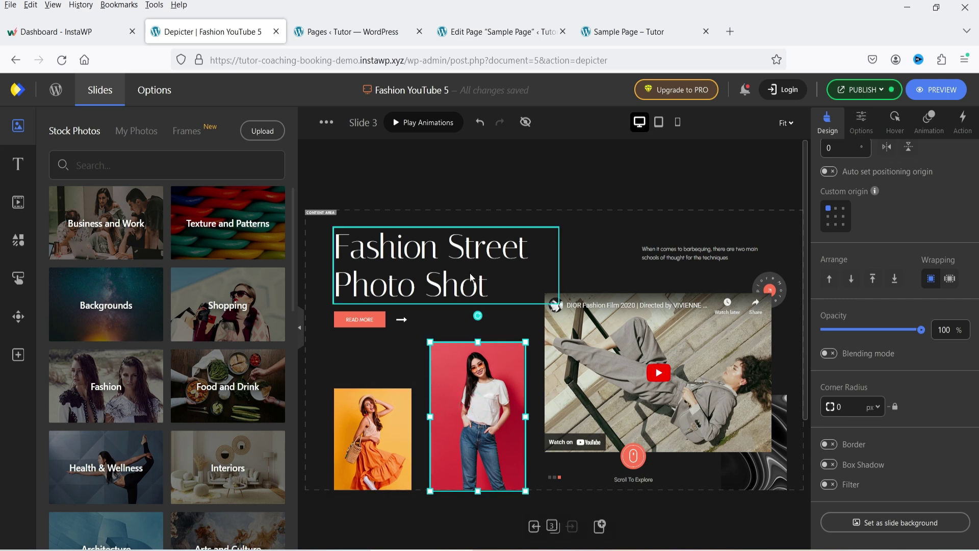
pyautogui.click(386, 292)
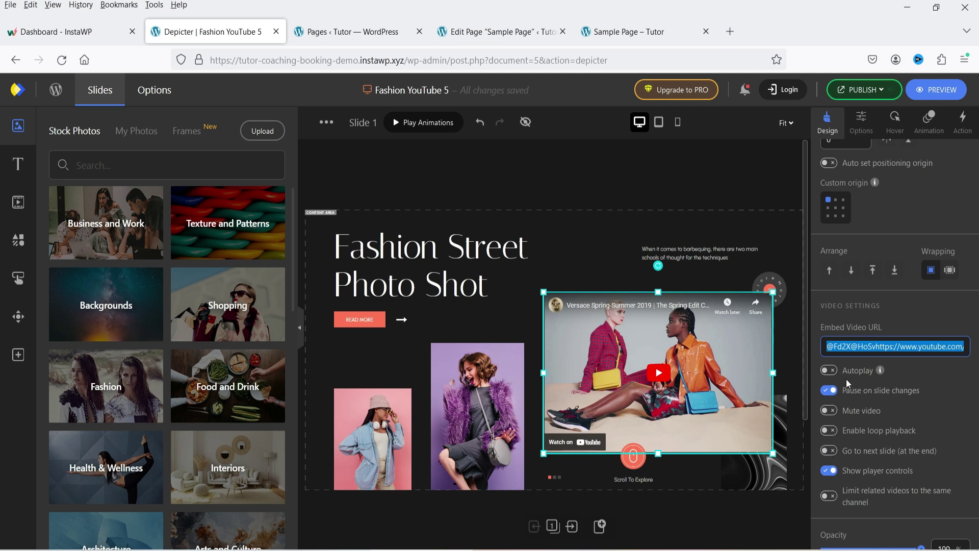
# Enable Autoplay for the embedded YouTube video on slide 1.
pyautogui.click(831, 371)
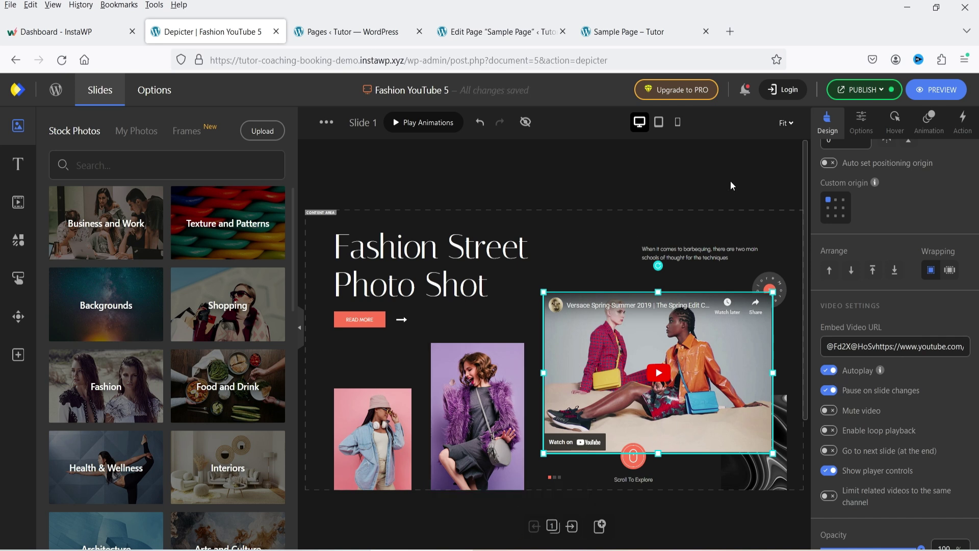
# Check slide 1 of the fashion slider in the mobile layout and return to the desktop layout.
pyautogui.click(681, 125)
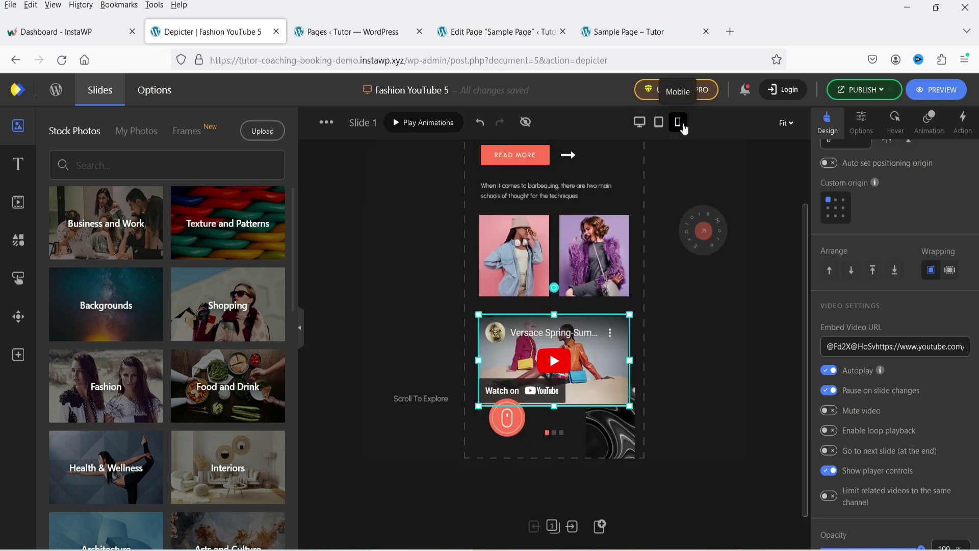
pyautogui.scroll(2, 571, 230)
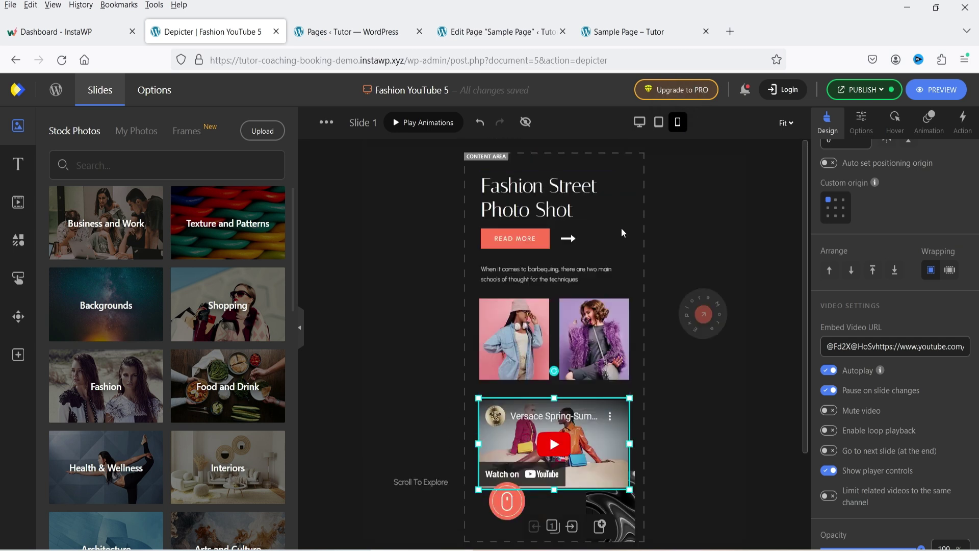
pyautogui.scroll(-3, 621, 229)
pyautogui.scroll(2, 621, 229)
pyautogui.click(643, 125)
# Publish the Fashion YouTube 5 slider.
pyautogui.click(864, 89)
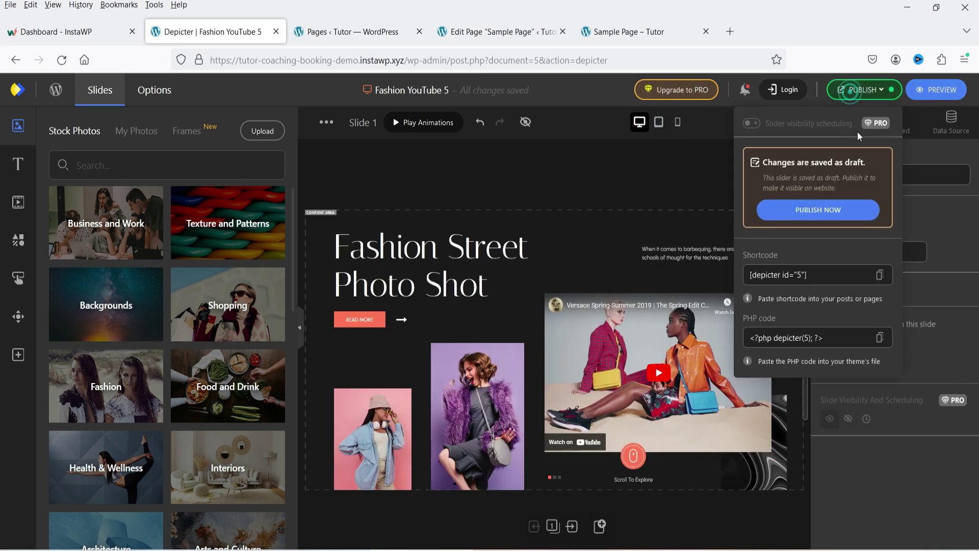
pyautogui.click(812, 211)
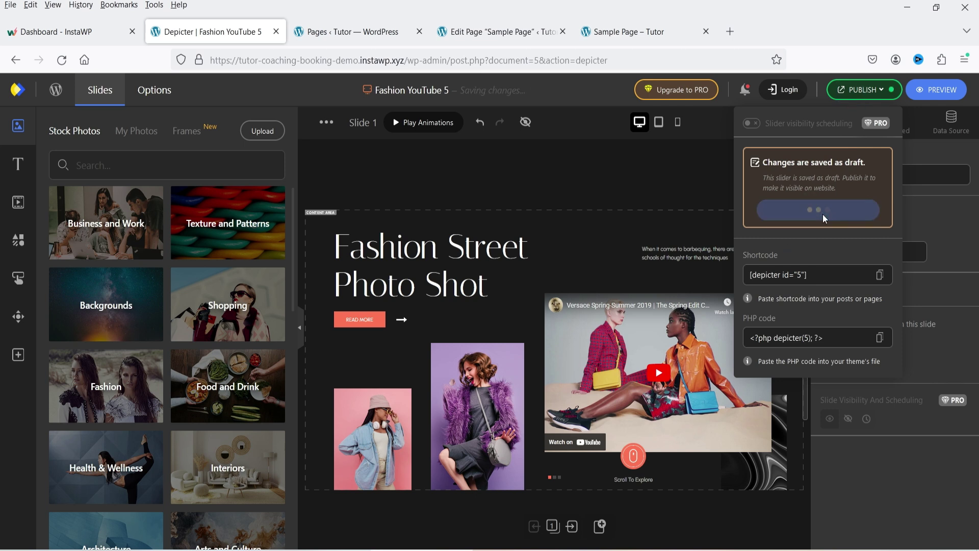
# Look over the live Sample Page and return to the block editor for Sample Page.
pyautogui.click(631, 33)
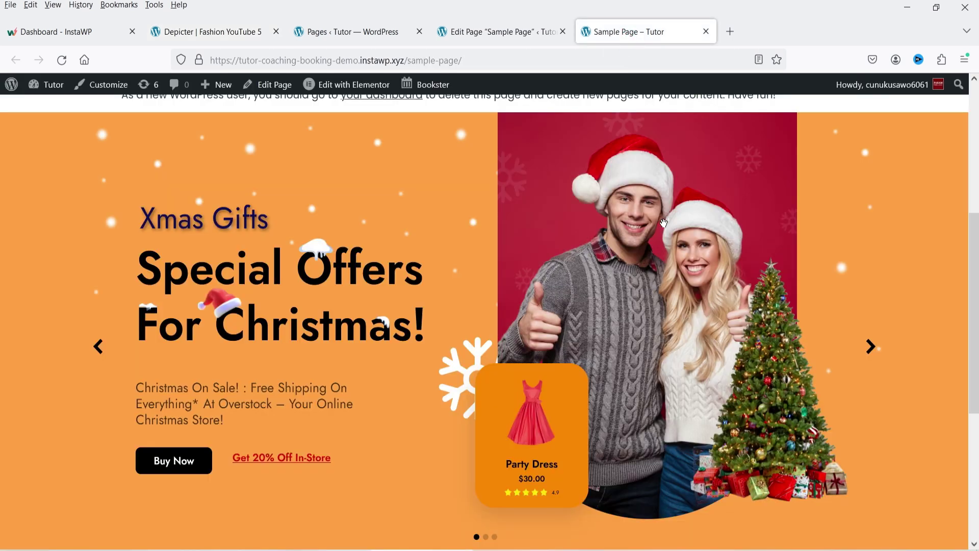
pyautogui.scroll(10, 664, 223)
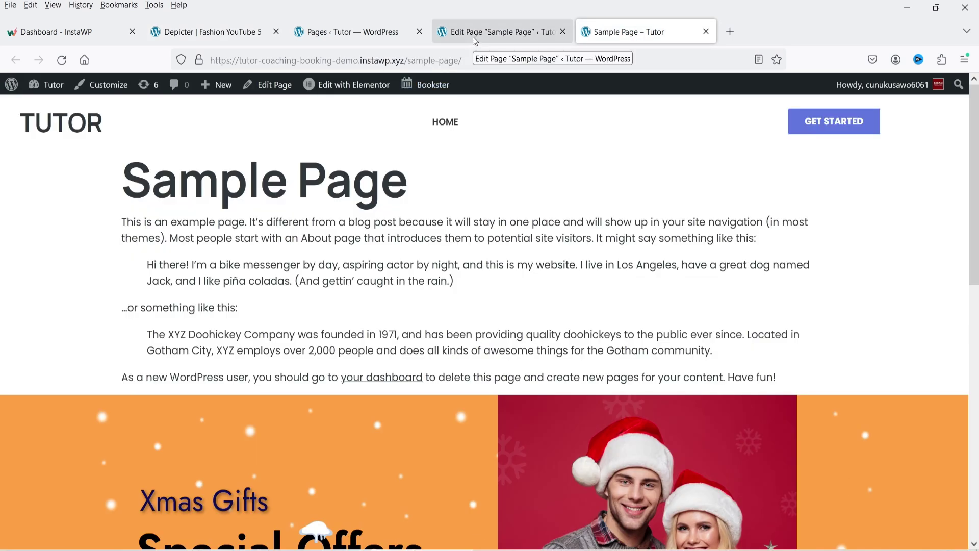
pyautogui.click(473, 36)
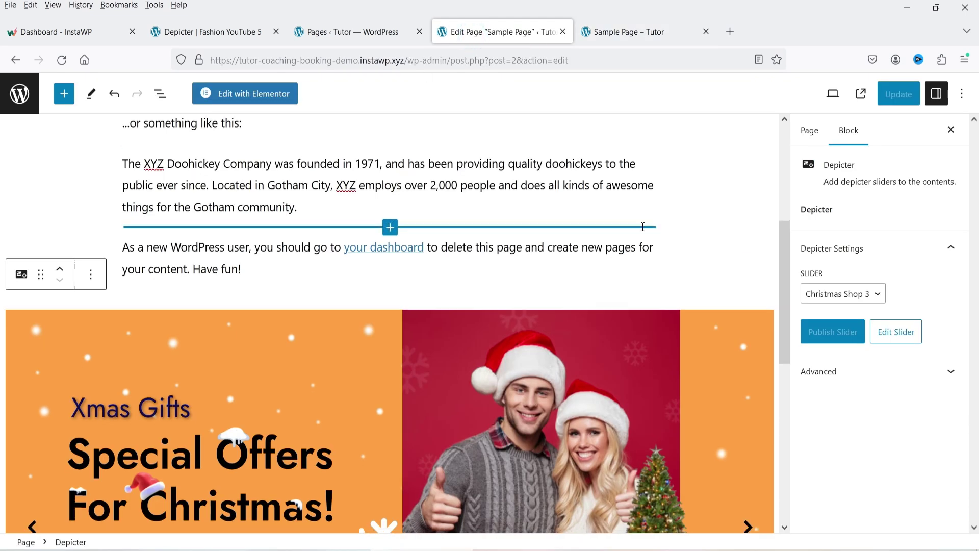
pyautogui.scroll(-3, 638, 229)
pyautogui.scroll(3, 636, 229)
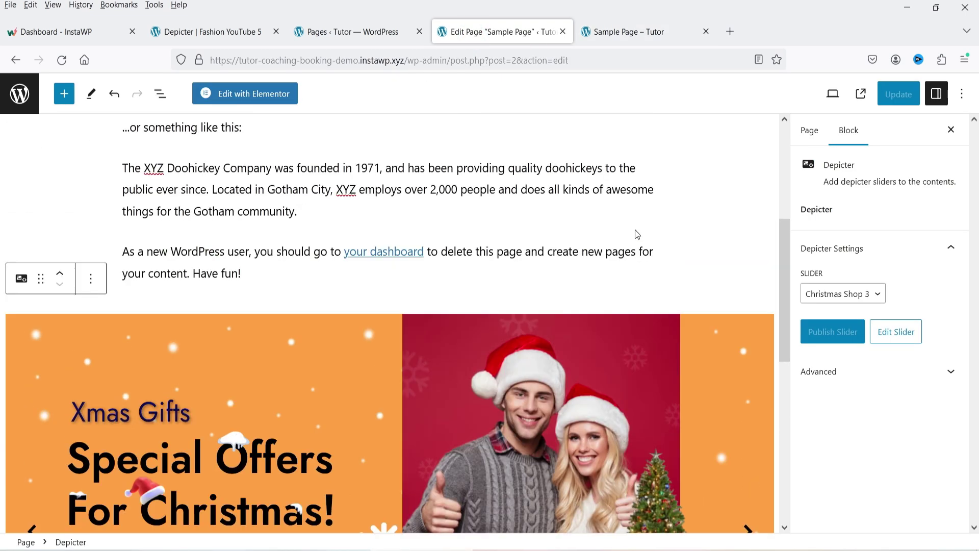
# Preview Sample Page in the editor's mobile view to examine the Christmas slider, and switch back to desktop view.
pyautogui.click(833, 93)
pyautogui.click(745, 180)
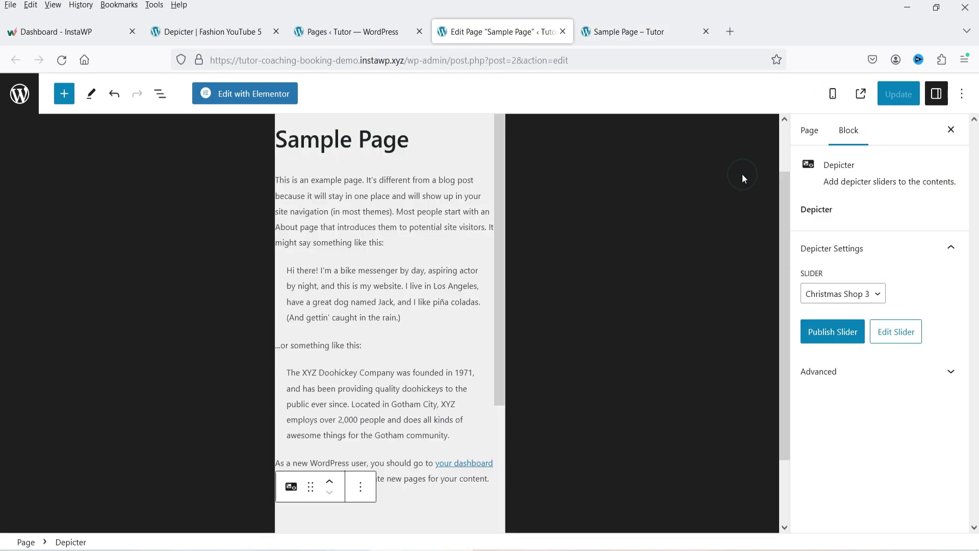
pyautogui.scroll(-10, 478, 215)
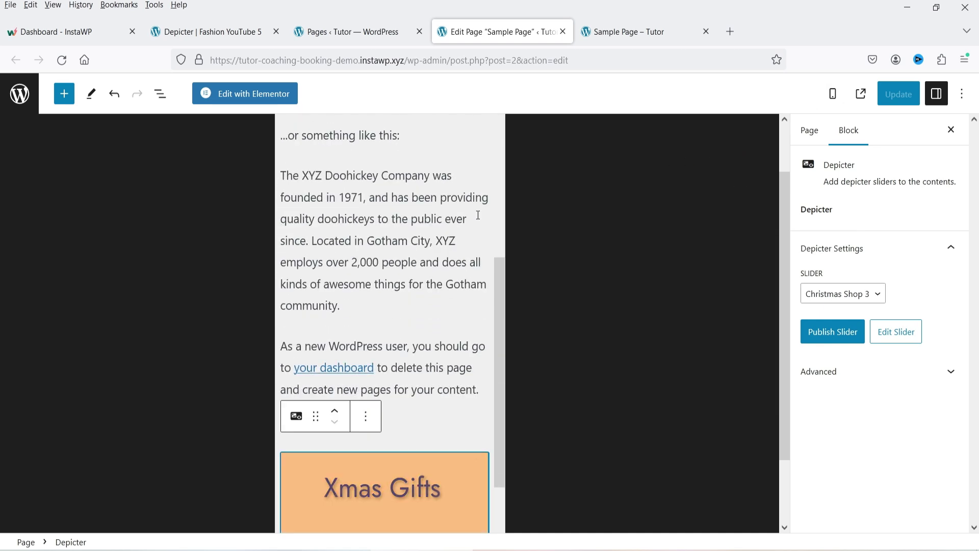
pyautogui.scroll(-2, 479, 213)
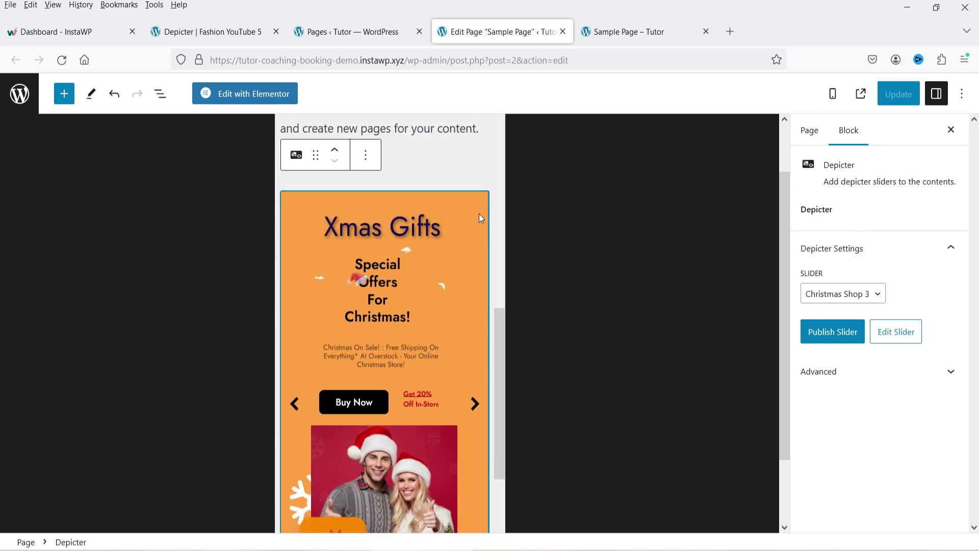
pyautogui.scroll(-3, 492, 241)
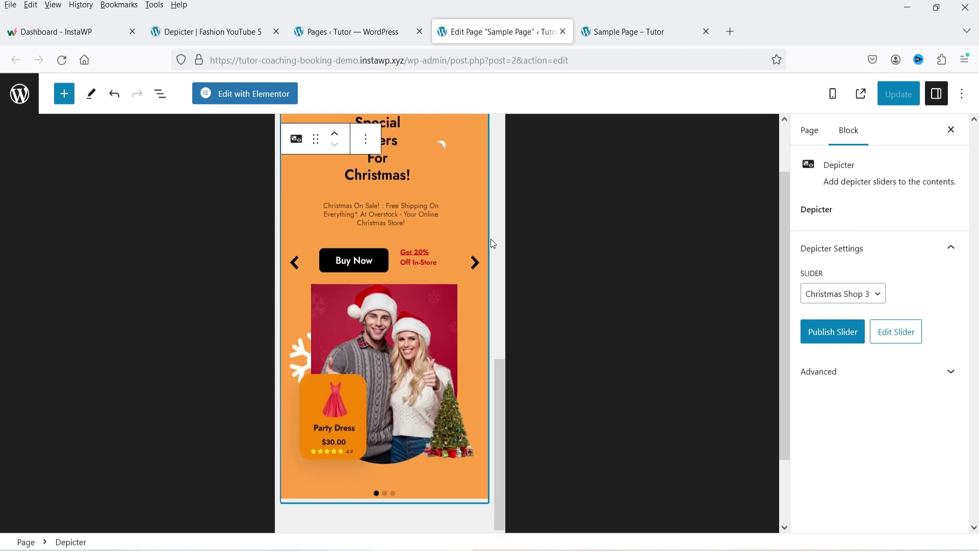
pyautogui.scroll(3, 491, 238)
pyautogui.scroll(-4, 448, 265)
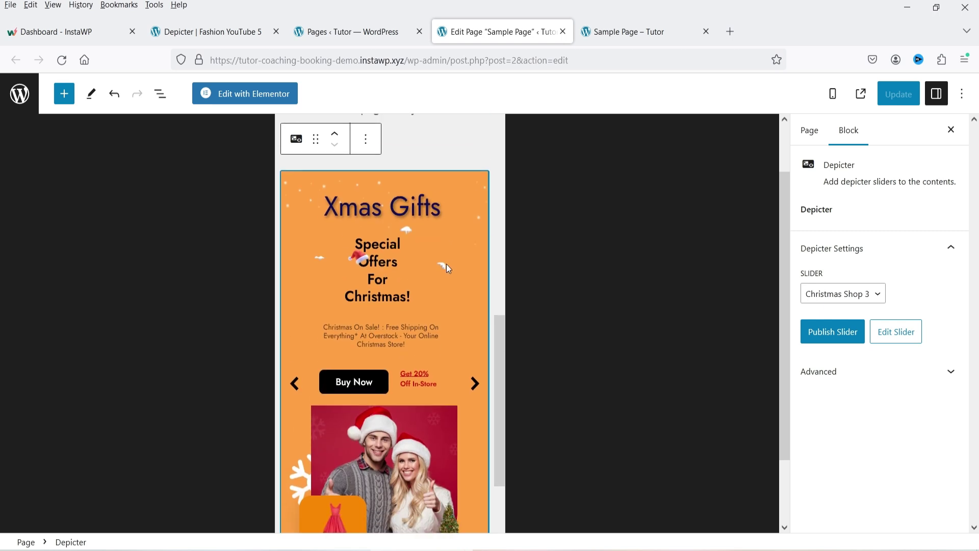
pyautogui.scroll(3, 447, 265)
pyautogui.click(832, 94)
pyautogui.click(738, 140)
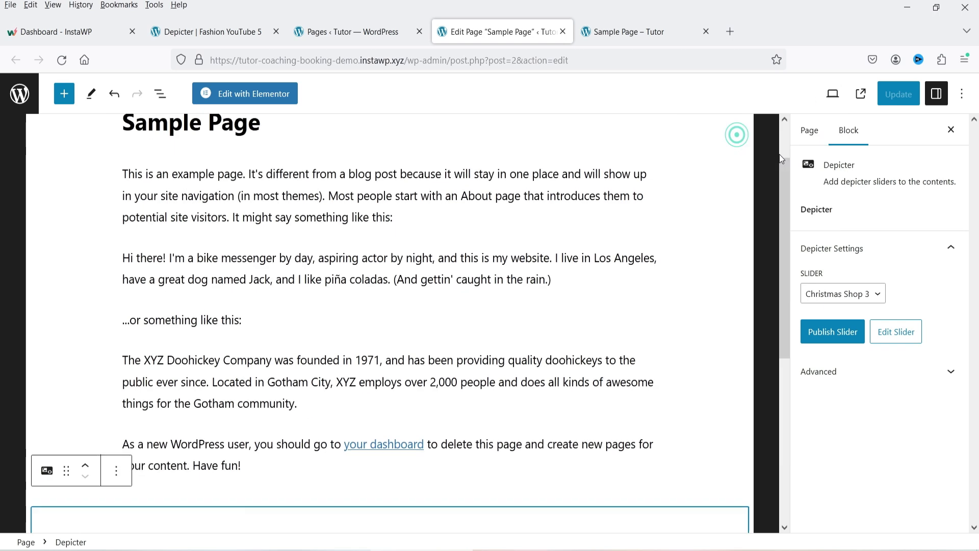
# Add a new Depicter block below the Christmas slider on Sample Page.
pyautogui.scroll(-6, 669, 246)
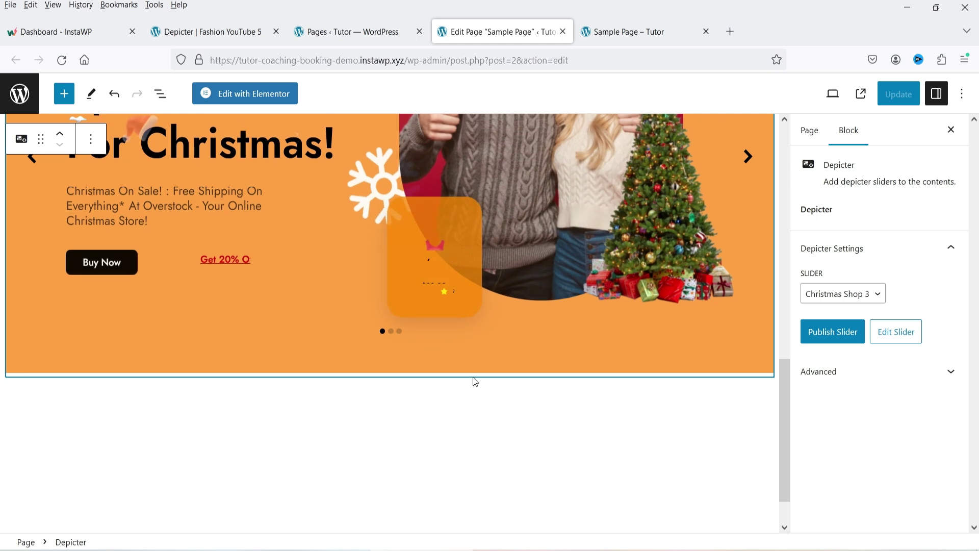
pyautogui.click(761, 420)
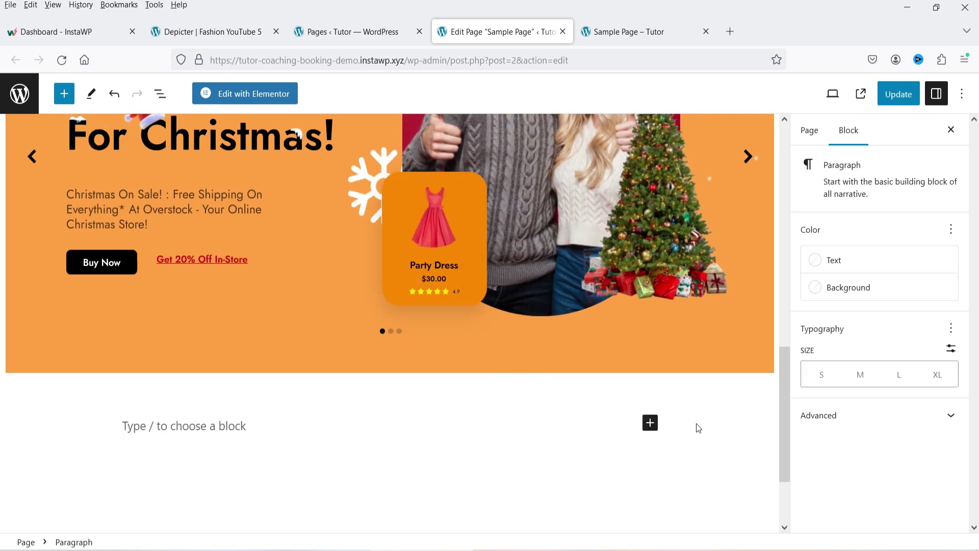
pyautogui.click(650, 422)
pyautogui.click(750, 282)
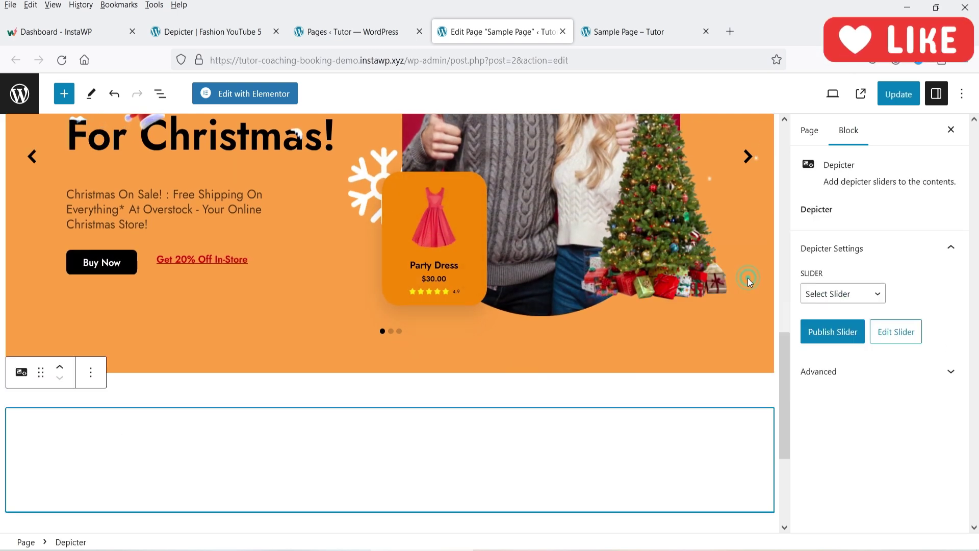
# Check which sliders the new Depicter block offers, and update Sample Page with the block left unassigned.
pyautogui.click(843, 295)
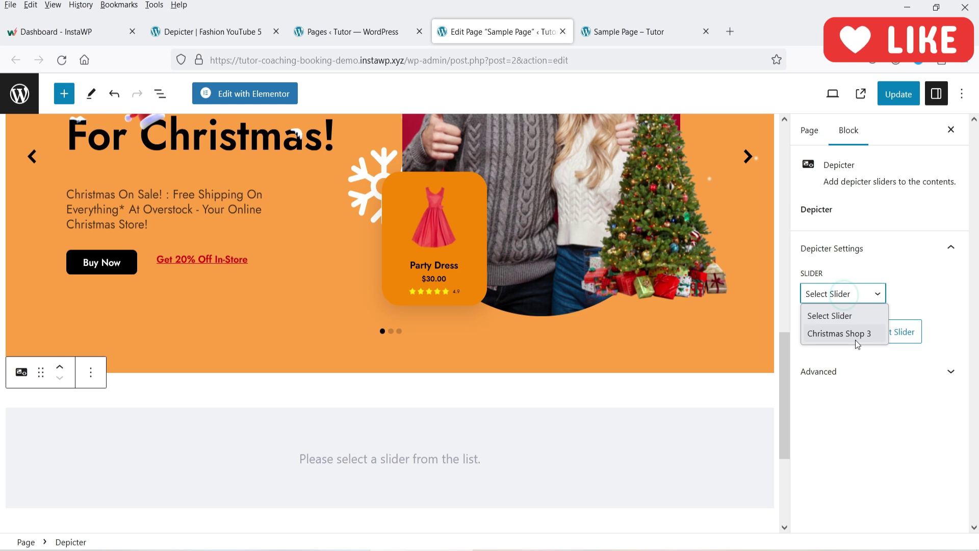
pyautogui.click(462, 437)
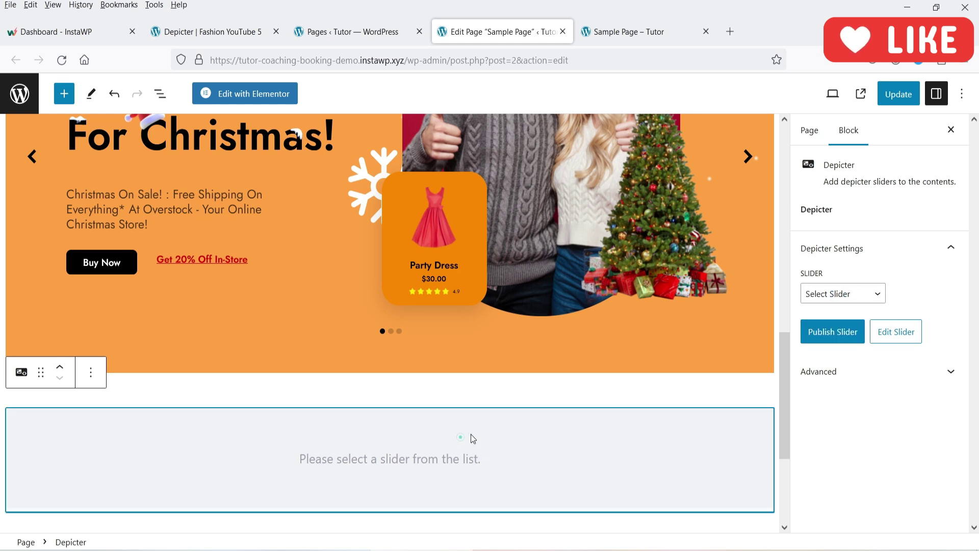
pyautogui.click(836, 294)
pyautogui.click(877, 412)
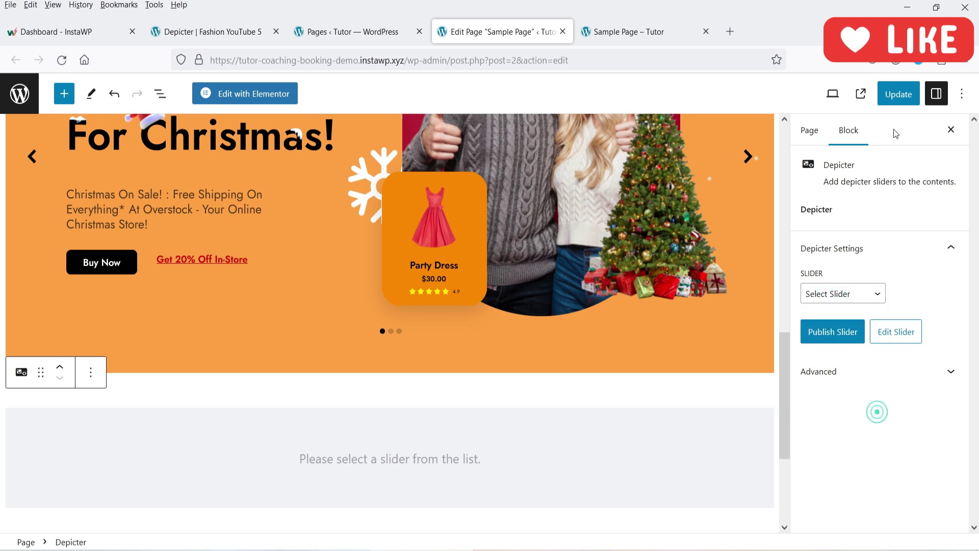
pyautogui.click(898, 94)
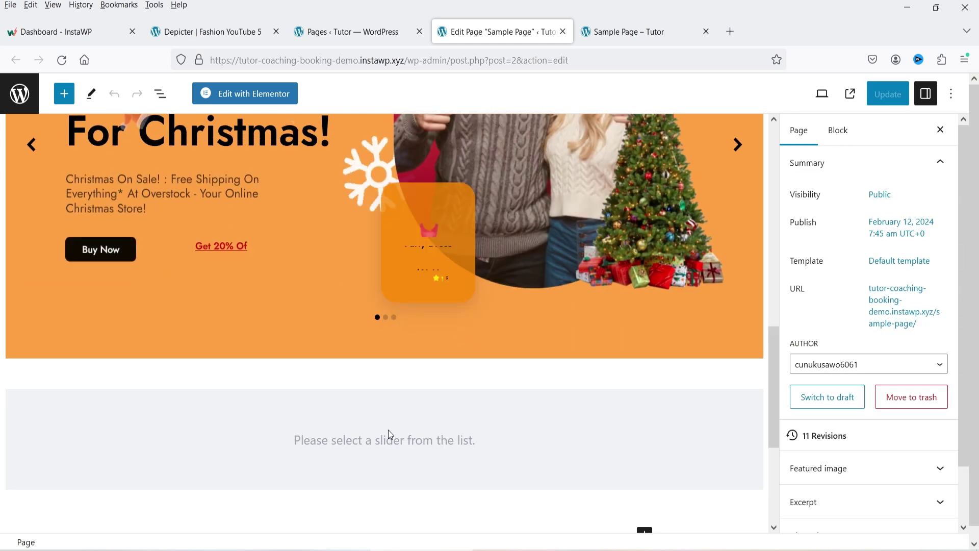
# Assign the Fashion YouTube 5 slider to the new Depicter block and update Sample Page.
pyautogui.click(389, 437)
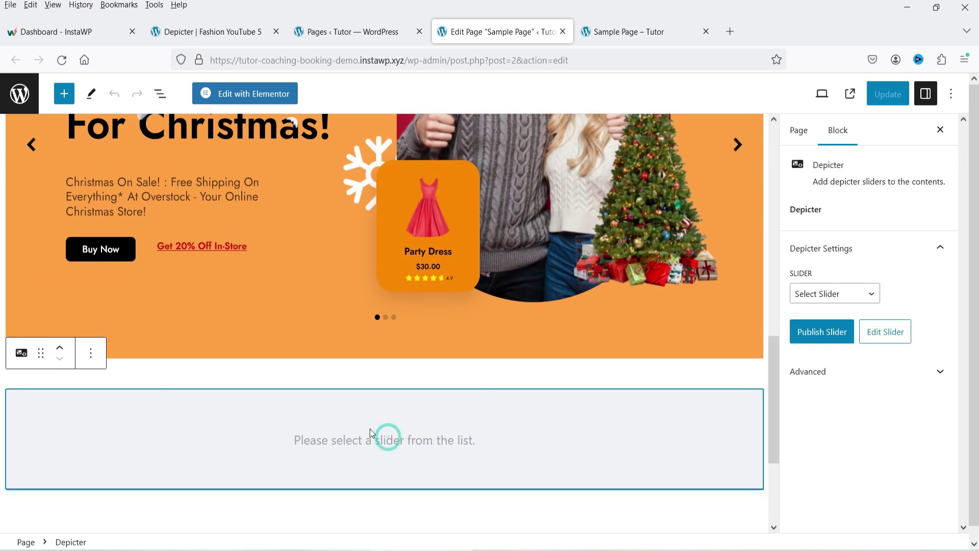
pyautogui.click(806, 301)
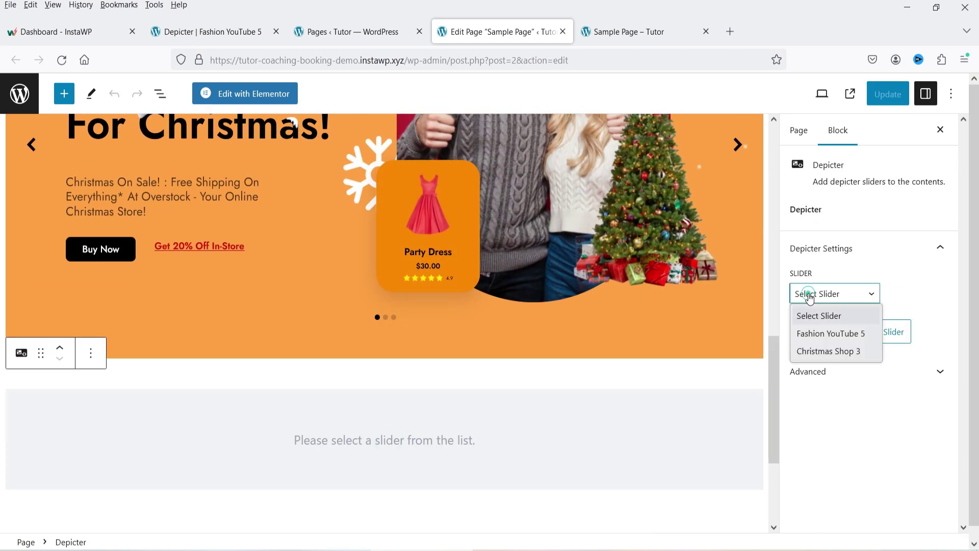
pyautogui.click(836, 334)
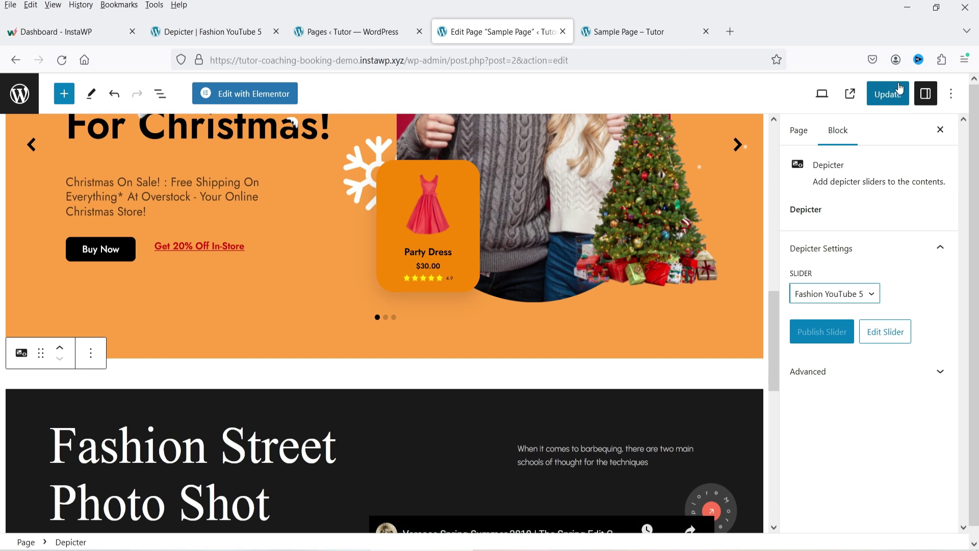
pyautogui.click(899, 91)
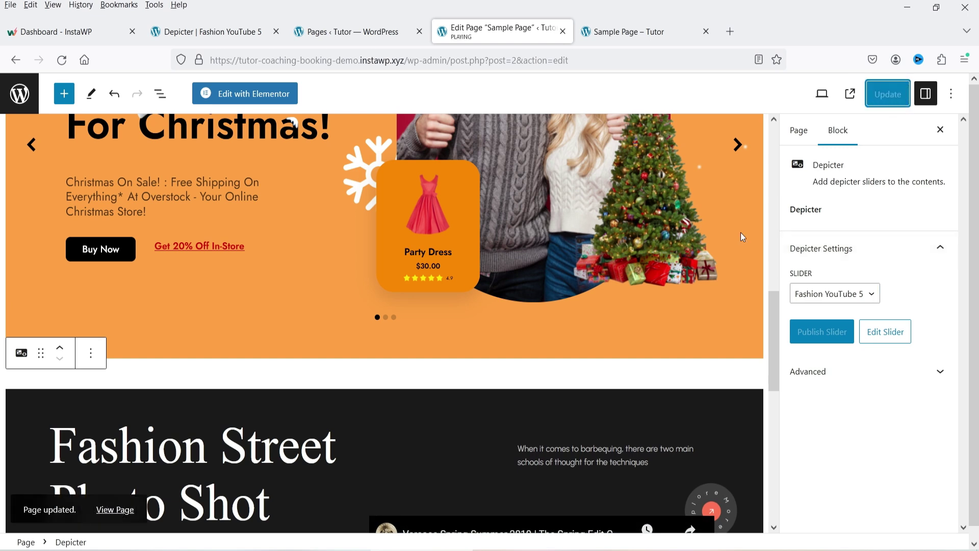
# Reload the live Sample Page and test playing and pausing the YouTube video in the fashion slider.
pyautogui.click(628, 31)
pyautogui.click(62, 60)
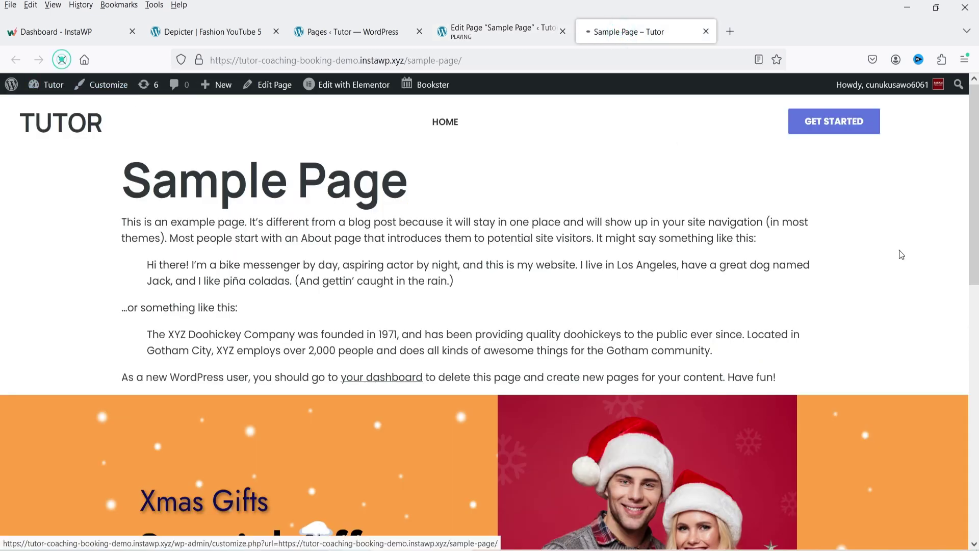
pyautogui.scroll(-5, 944, 227)
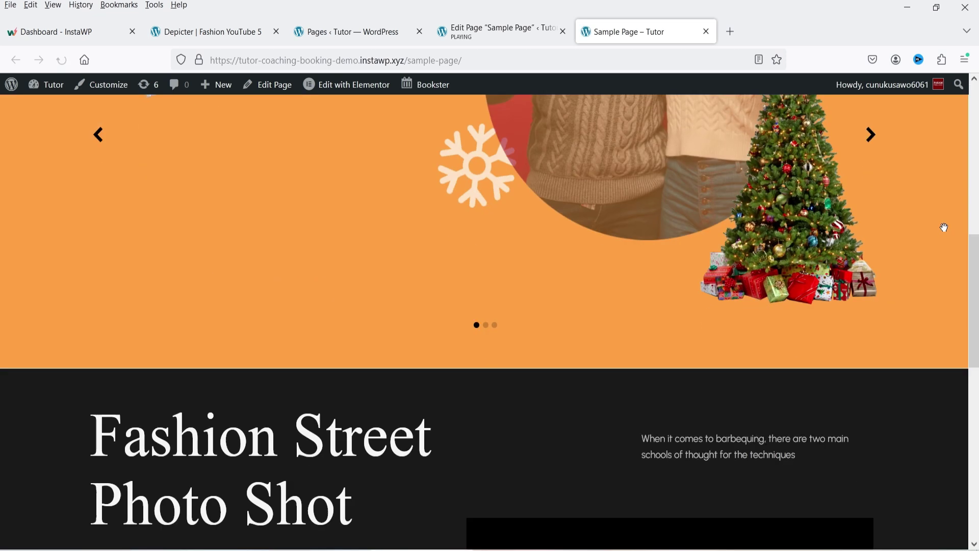
pyautogui.scroll(-4, 944, 228)
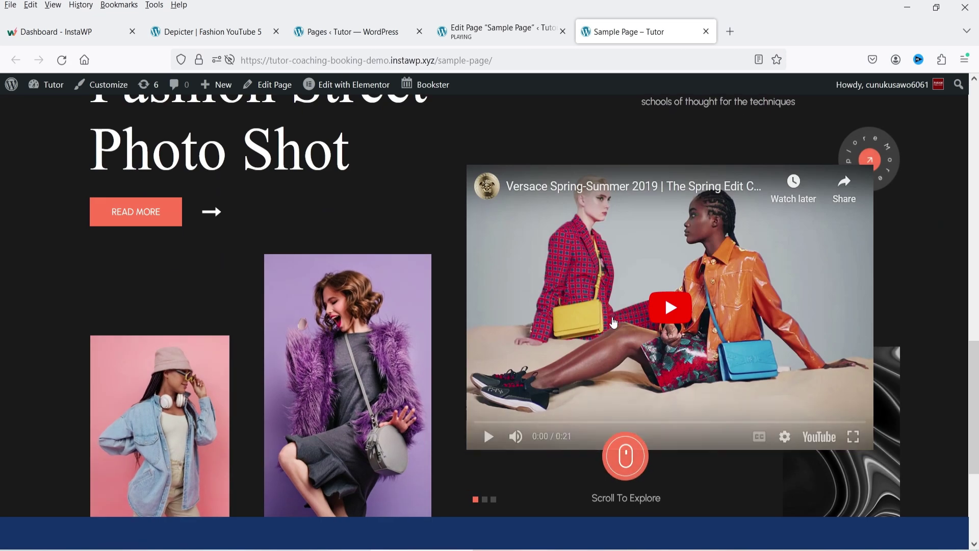
pyautogui.click(672, 308)
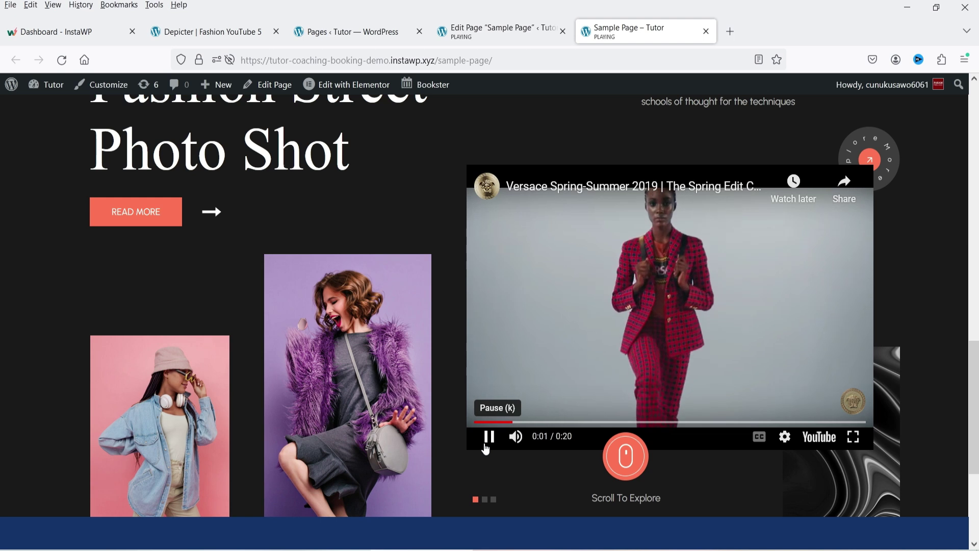
pyautogui.click(488, 436)
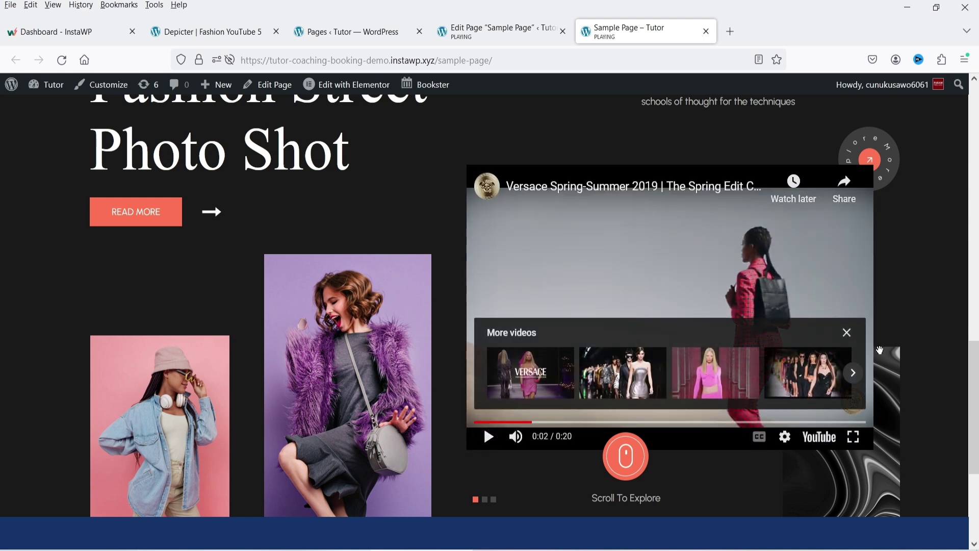
pyautogui.click(847, 332)
# Advance the fashion slider on the live page to its third slide and look over the result.
pyautogui.scroll(-2, 964, 295)
pyautogui.scroll(2, 965, 295)
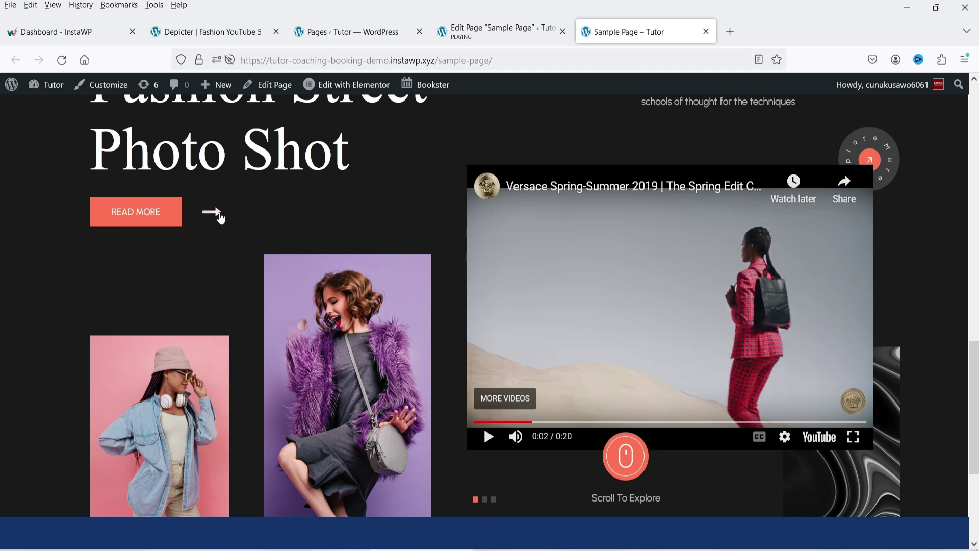
pyautogui.click(219, 217)
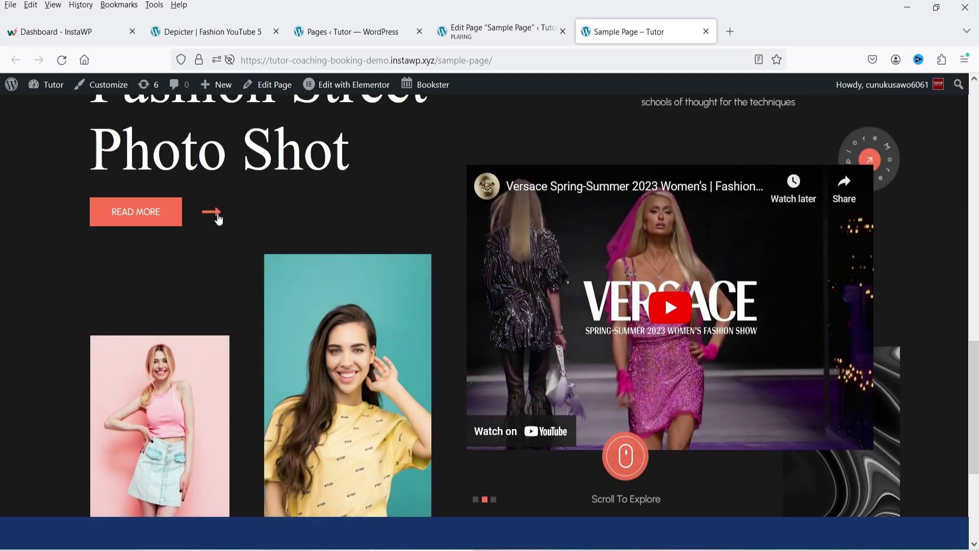
pyautogui.click(219, 218)
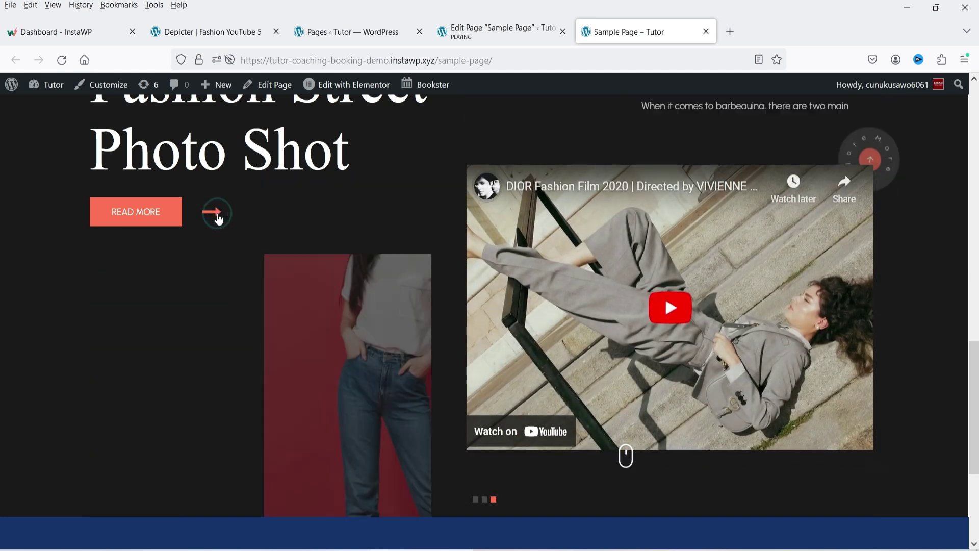
pyautogui.scroll(-2, 219, 218)
pyautogui.scroll(5, 2, 339)
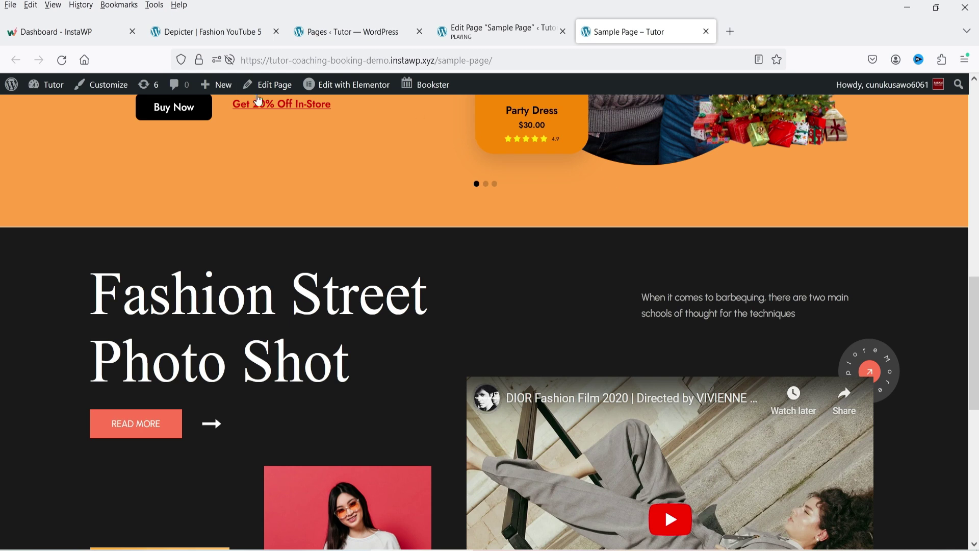
# Leave the Fashion YouTube 5 slider editor and return to the Depicter dashboard.
pyautogui.click(209, 32)
pyautogui.click(56, 91)
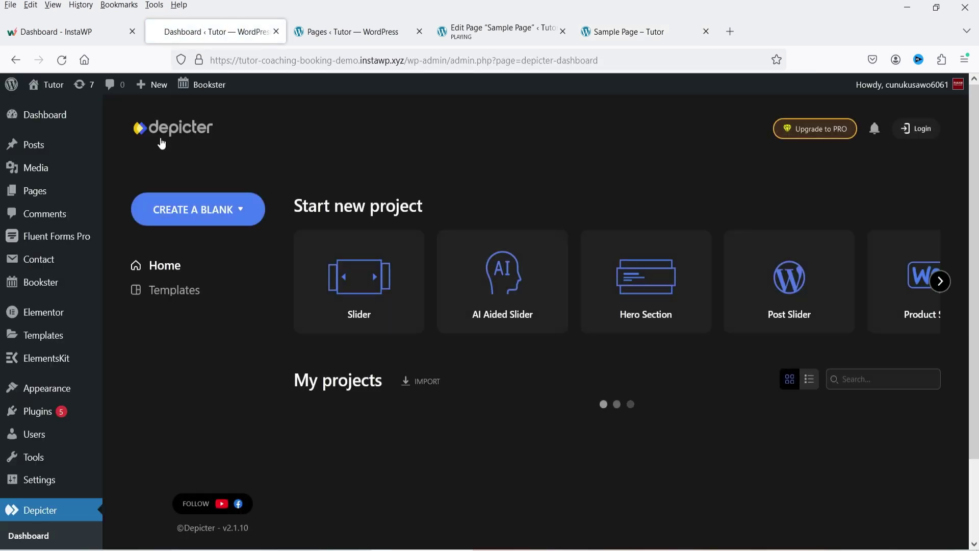
# Create a blank slider named Slider 7 with 1200 × 700 px slide content and the default layout.
pyautogui.click(183, 211)
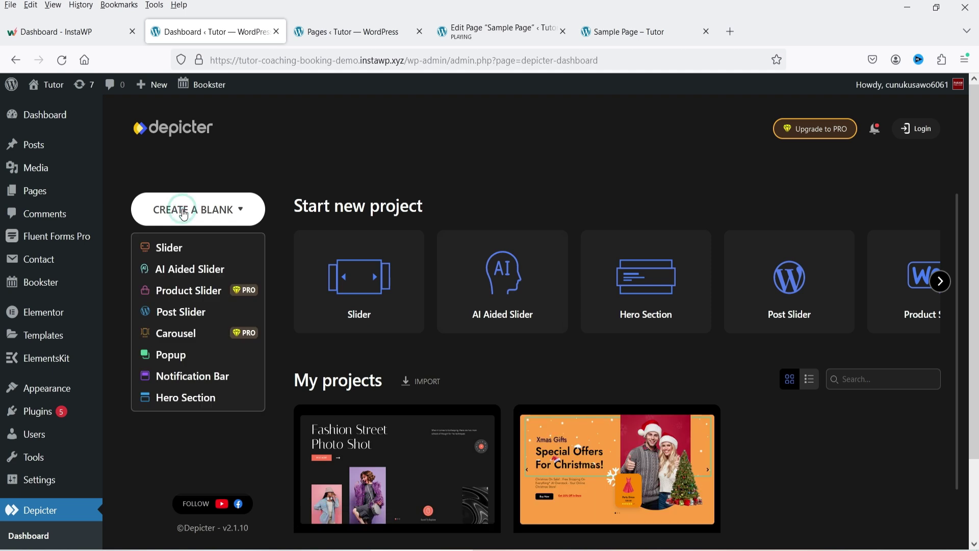
pyautogui.click(177, 249)
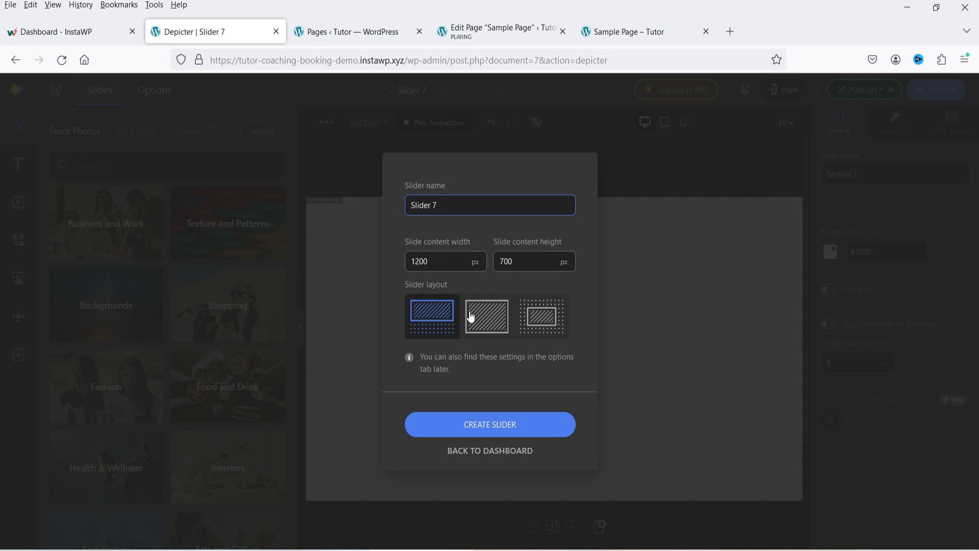
pyautogui.click(488, 421)
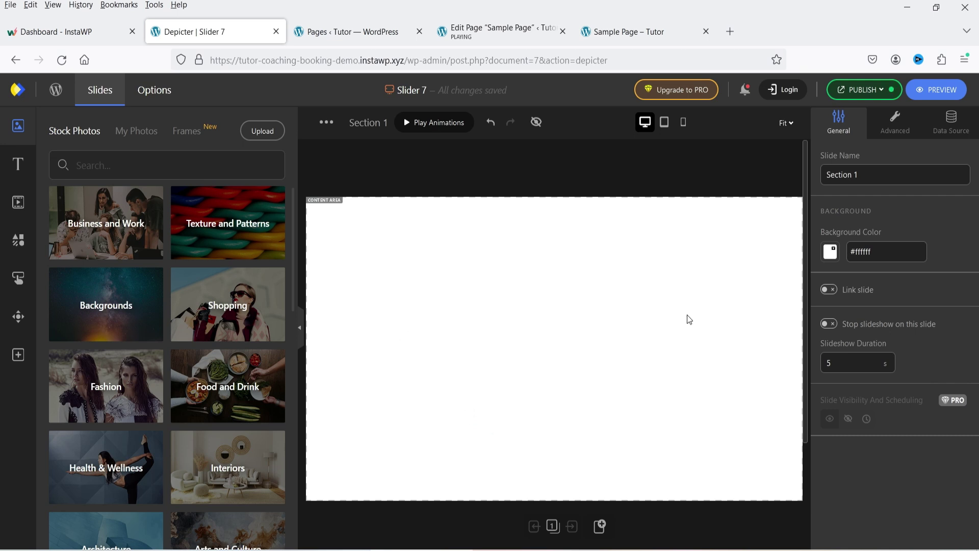
# Set the handbag store photo from the Texture and Patterns stock photos as the slide background.
pyautogui.click(206, 220)
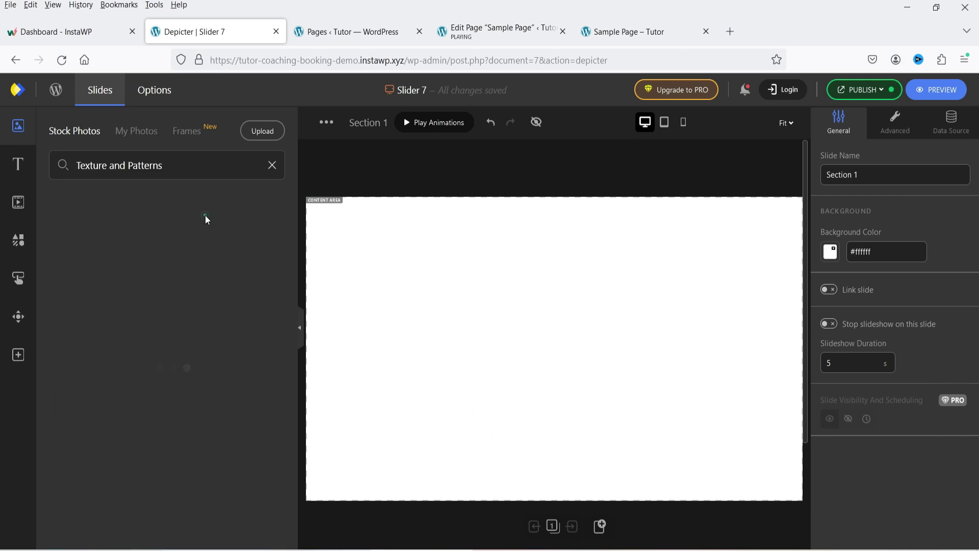
pyautogui.scroll(-2, 211, 310)
pyautogui.moveTo(211, 309); pyautogui.dragTo(329, 362)
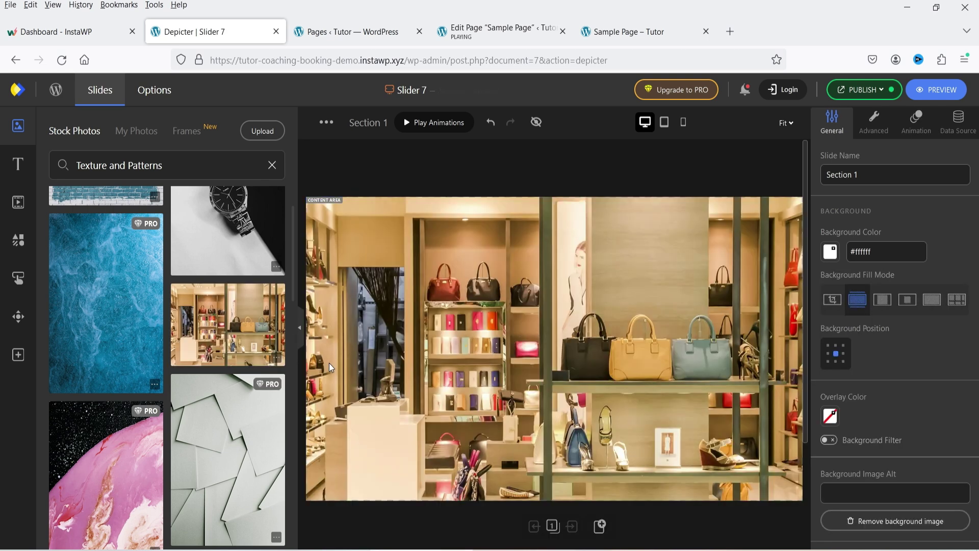
# Add a heading text element and place a 150 × 150 px square on the slide at about X 765, Y 143 px.
pyautogui.click(18, 164)
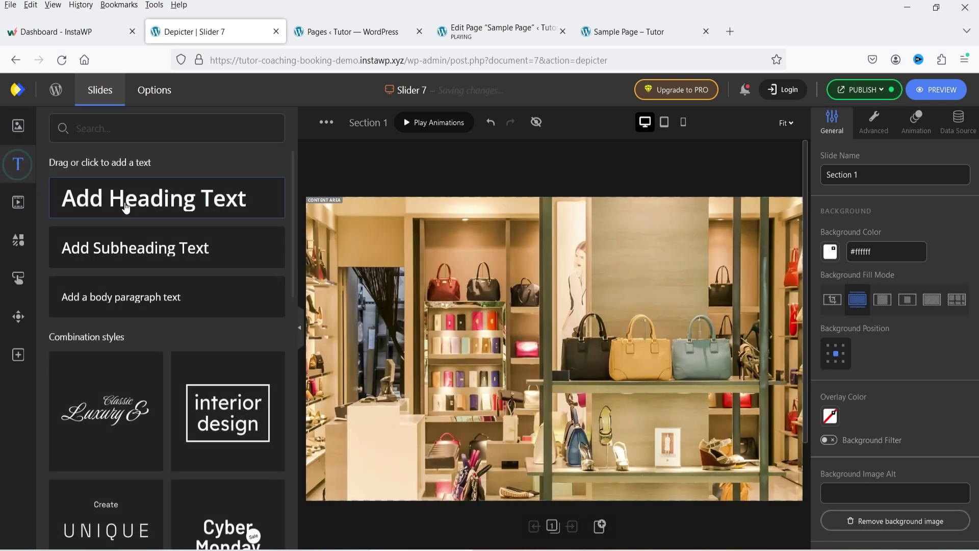
pyautogui.click(125, 201)
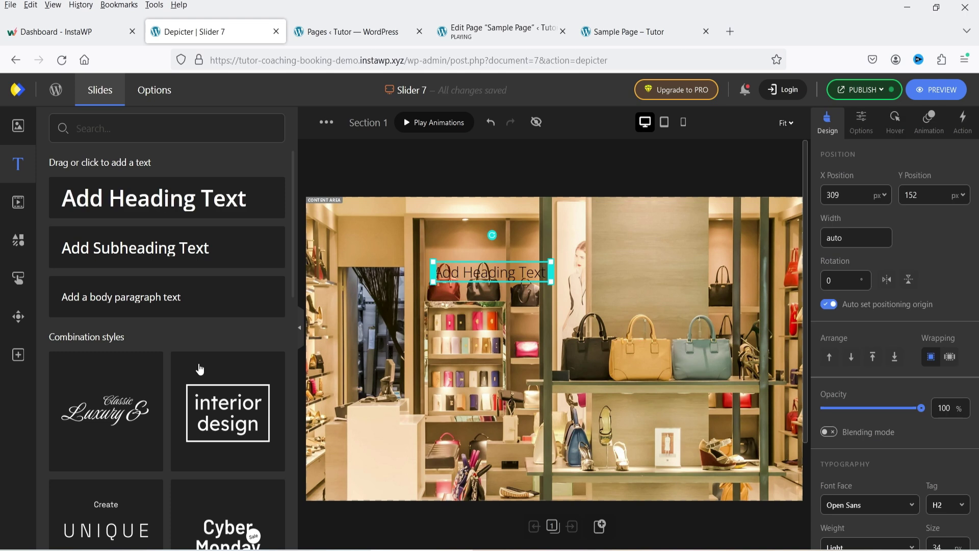
pyautogui.click(18, 239)
pyautogui.moveTo(76, 196); pyautogui.dragTo(651, 296)
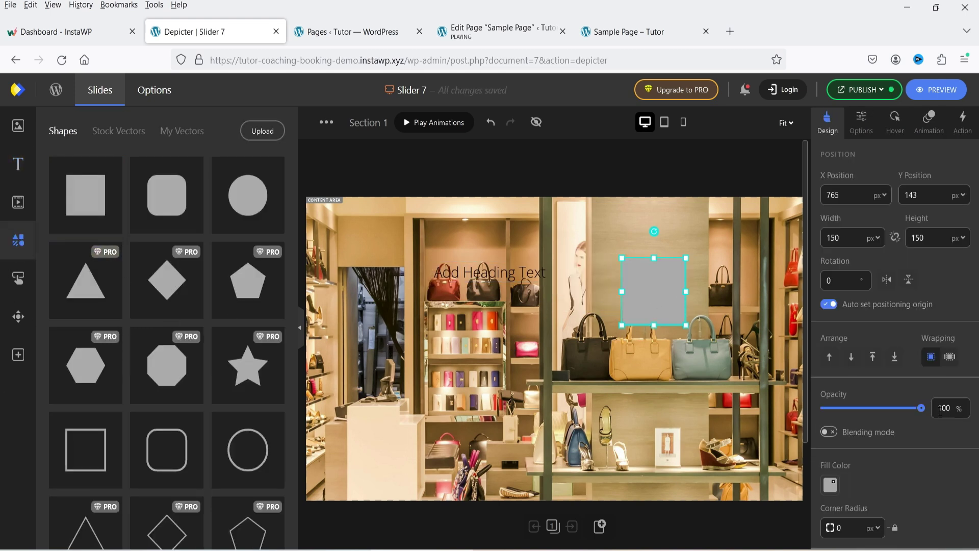
# Change the square's fill color to dark red.
pyautogui.scroll(-2, 898, 398)
pyautogui.click(829, 379)
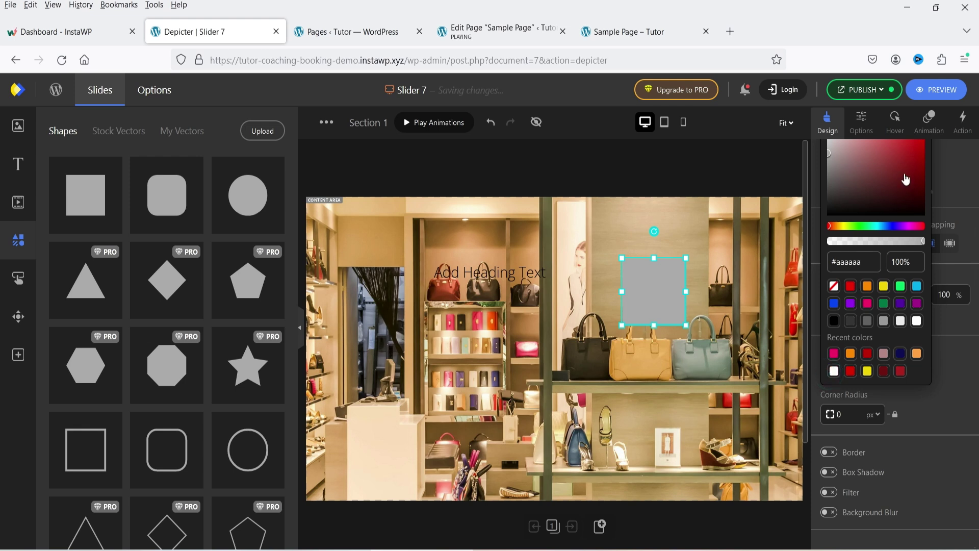
pyautogui.click(904, 174)
pyautogui.click(929, 123)
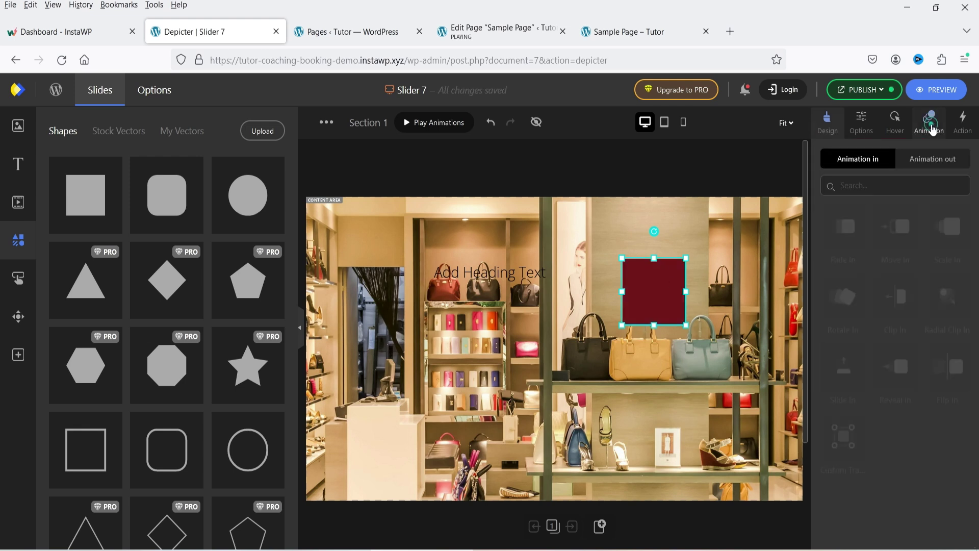
# Give the heading text a dark red background color.
pyautogui.click(484, 276)
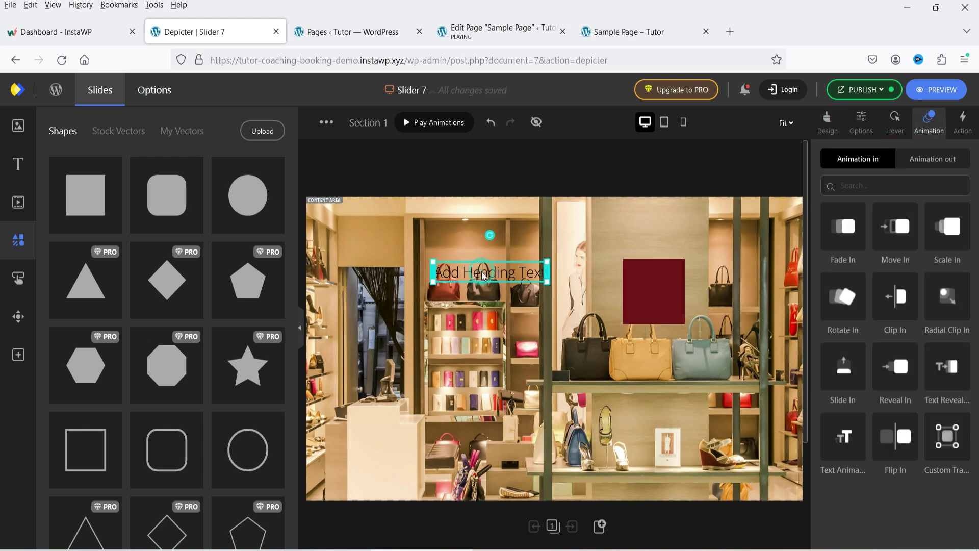
pyautogui.click(827, 122)
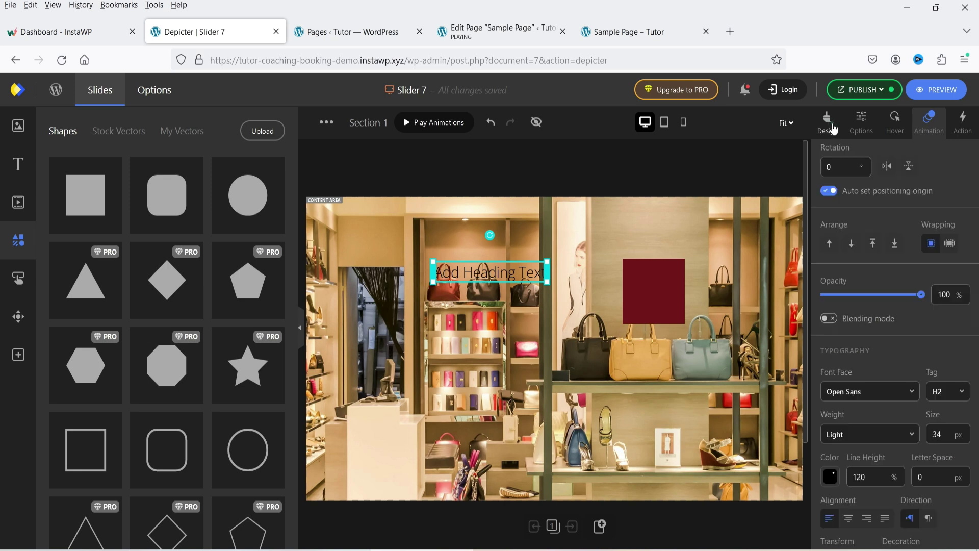
pyautogui.scroll(-5, 872, 332)
pyautogui.scroll(-2, 889, 418)
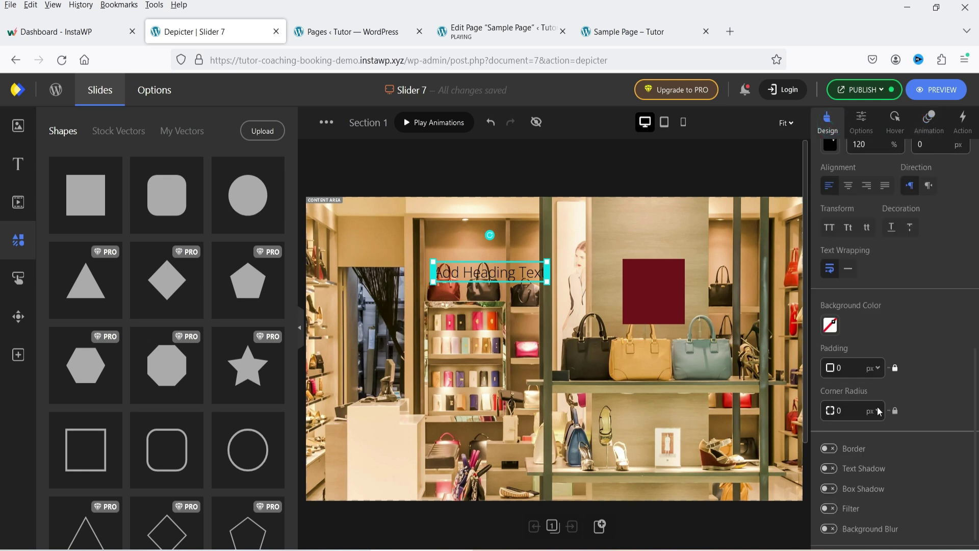
pyautogui.click(831, 308)
pyautogui.click(853, 421)
# Set the heading's text color to white.
pyautogui.scroll(2, 851, 357)
pyautogui.click(830, 197)
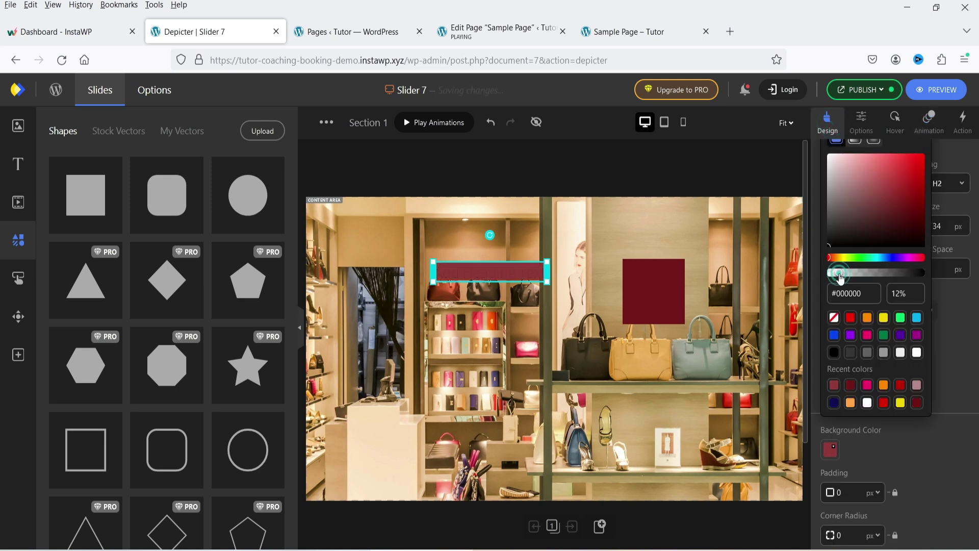
pyautogui.click(914, 345)
pyautogui.click(955, 311)
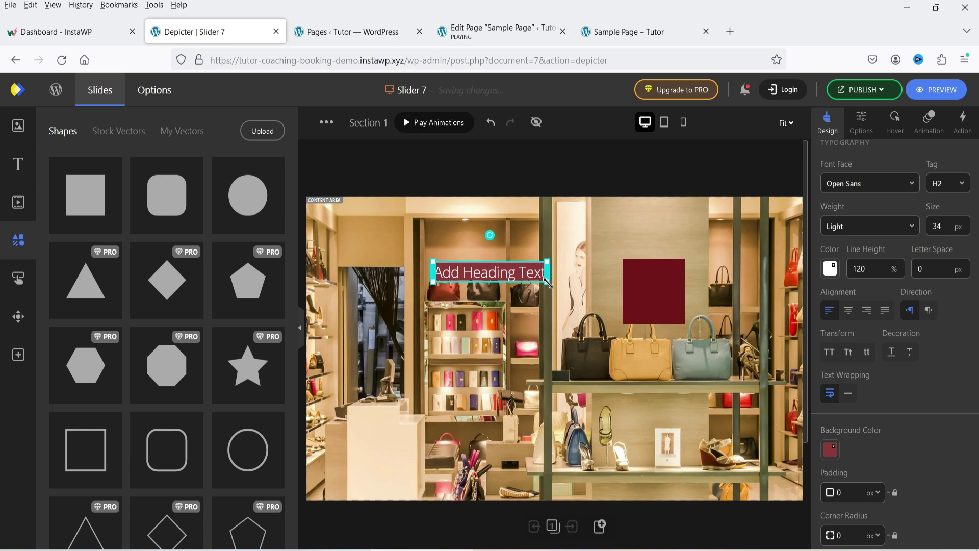
# Enlarge the heading to a text size of about 46.8 px, widen its box toward the slide's left edge, and center the text.
pyautogui.moveTo(548, 283); pyautogui.dragTo(586, 289)
pyautogui.moveTo(433, 285); pyautogui.dragTo(404, 286)
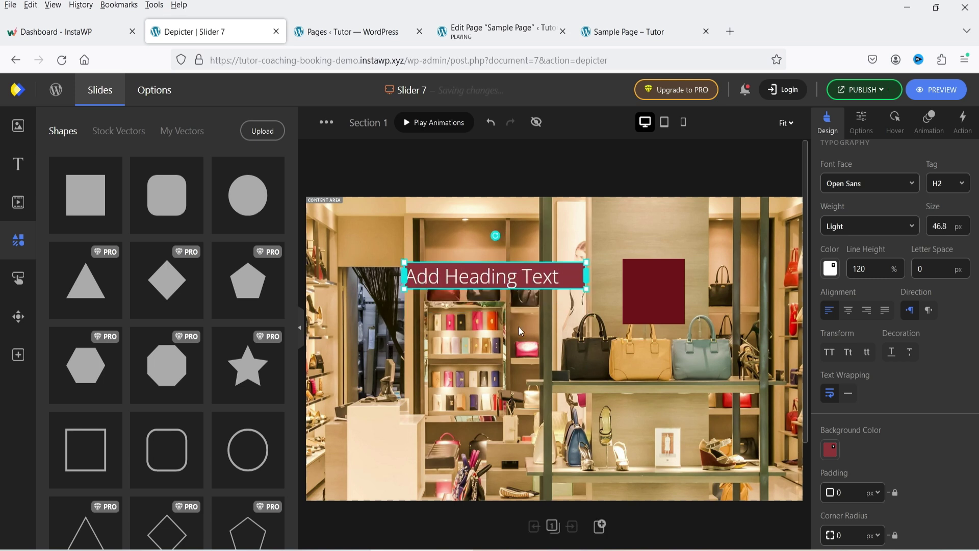
pyautogui.scroll(-5, 932, 290)
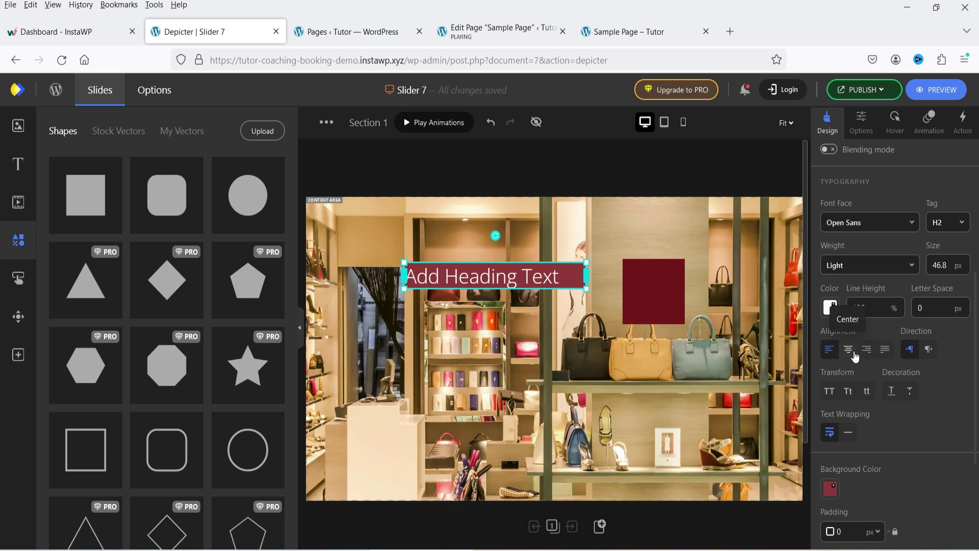
pyautogui.click(854, 352)
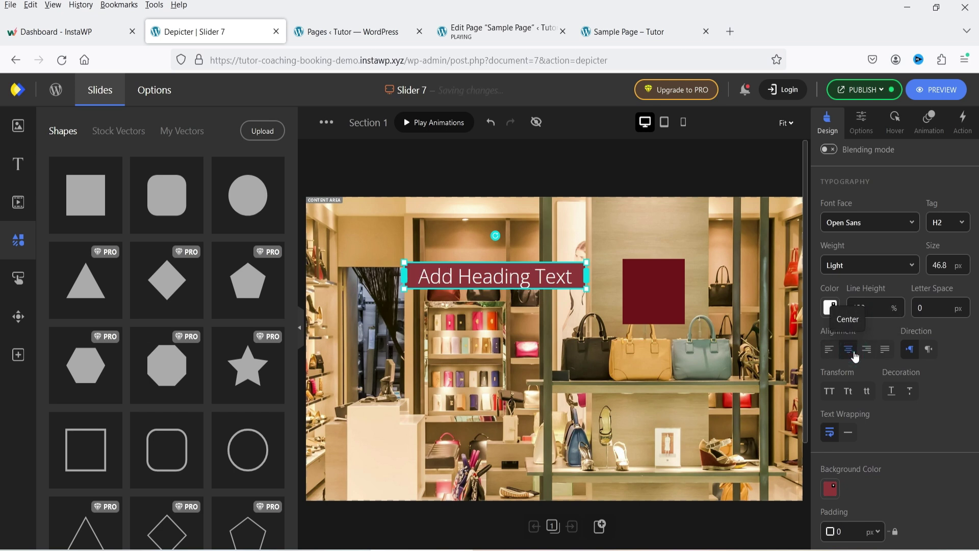